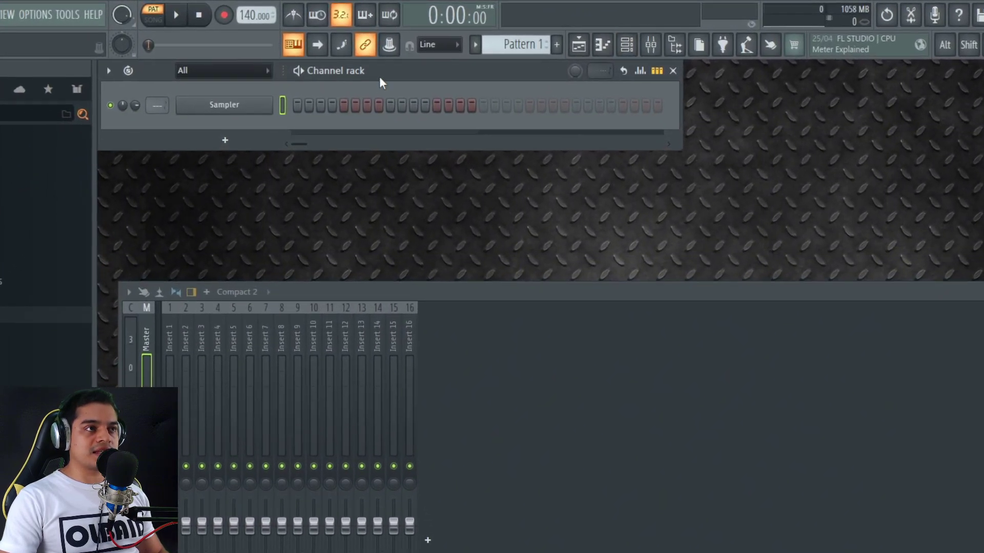
Hide and show the Channel rack window several times
left_click_drag(358, 53, 397, 97)
left_click_drag(477, 157, 443, 109)
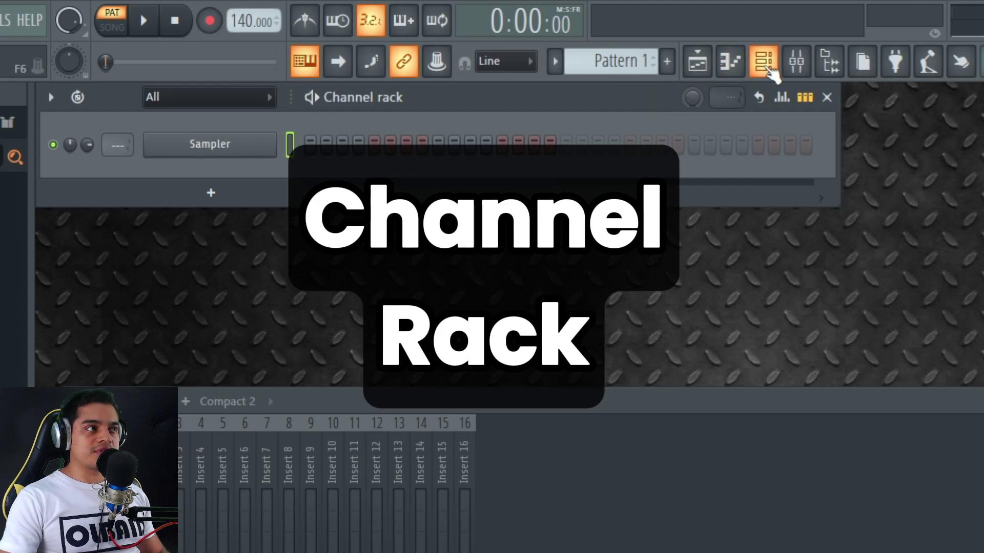
left_click(767, 65)
left_click(767, 65)
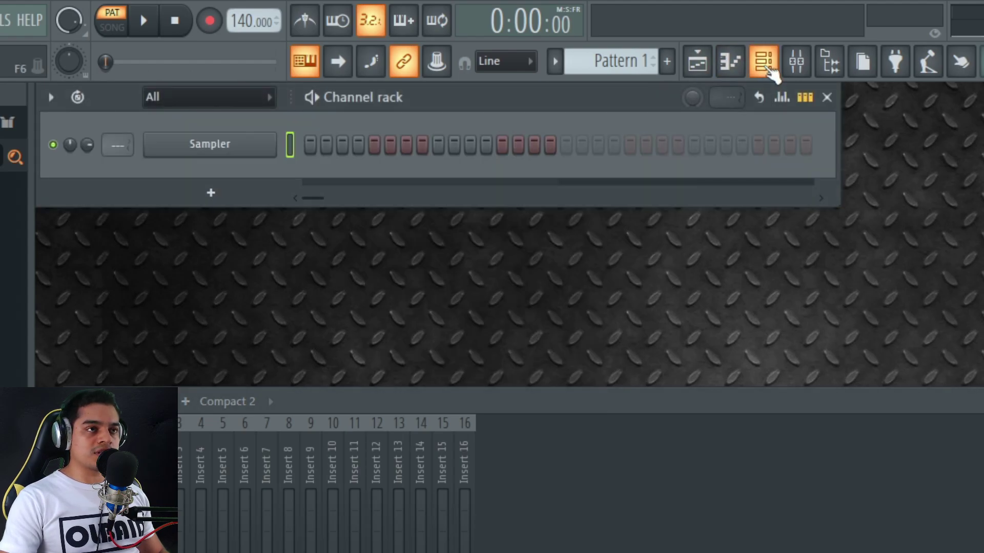
left_click(767, 65)
left_click(767, 65)
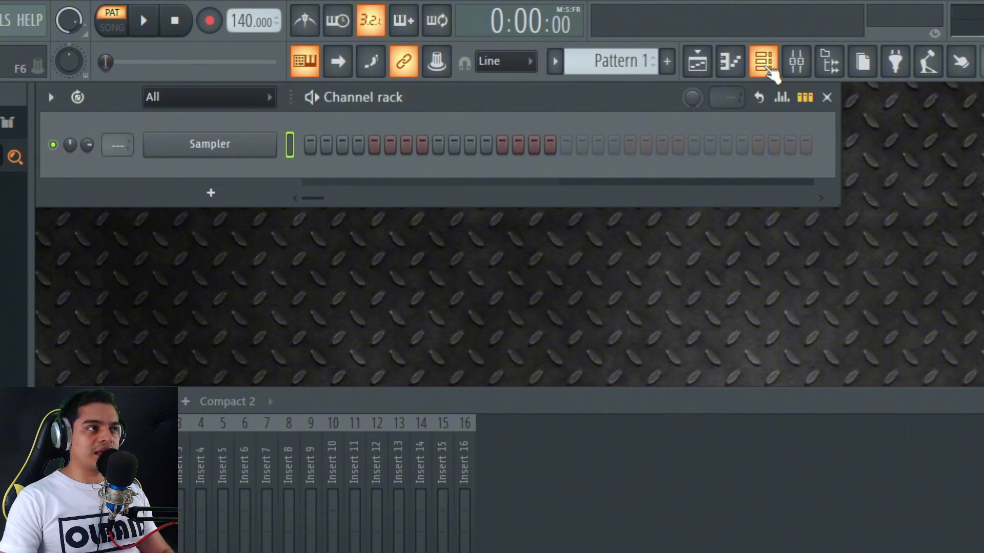
left_click(767, 65)
left_click(767, 65)
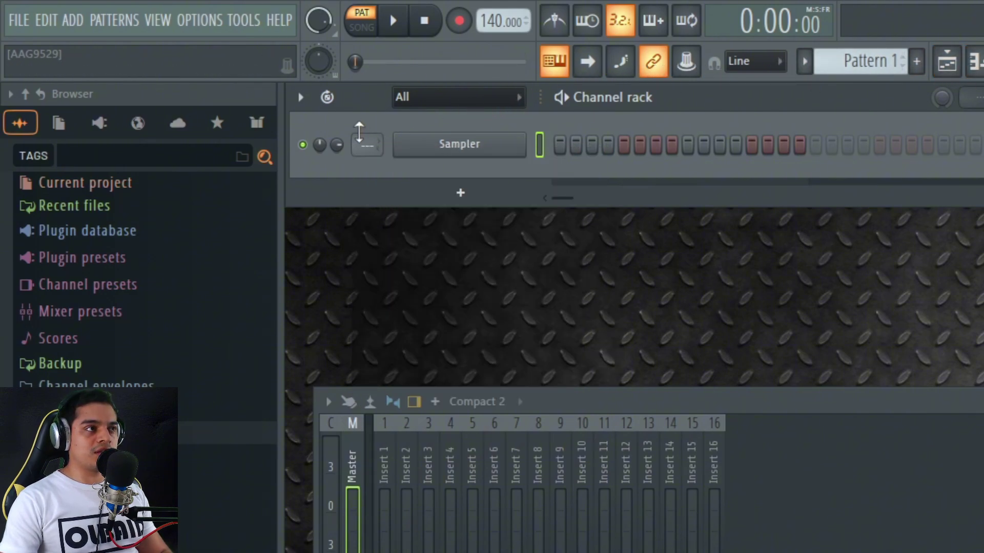
Place the Channel rack window above the mixer, directly beneath the main toolbar
mouse_move(337, 146)
left_mouse_down()
mouse_move(336, 170)
mouse_move(336, 149)
left_mouse_up()
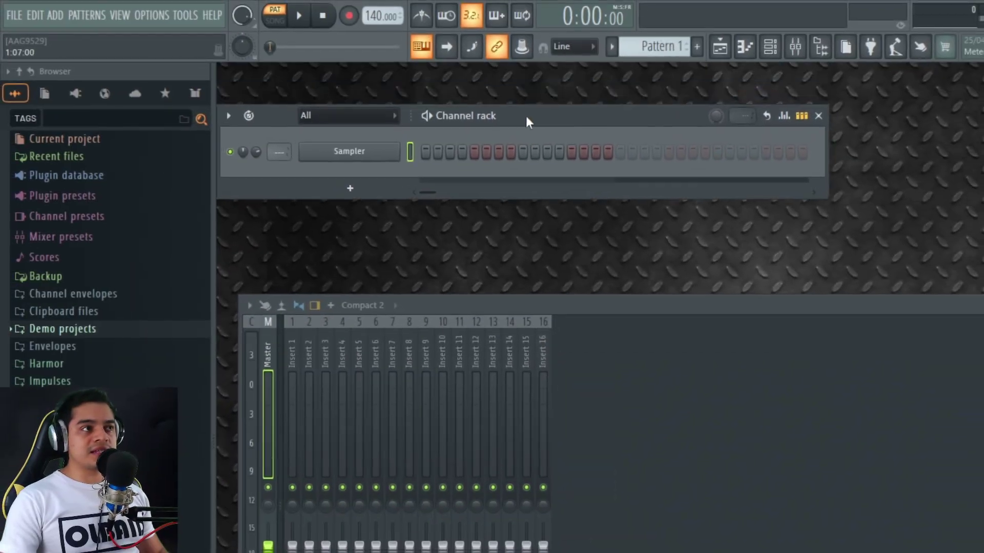
left_click_drag(526, 118, 518, 79)
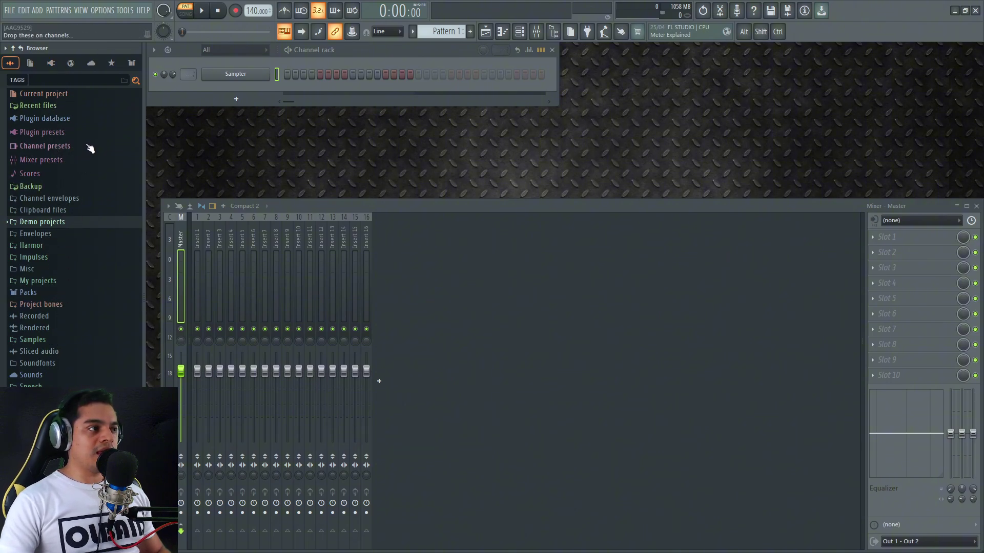
Expand Packs and its Drums folder in the browser, and look briefly into the Kits subfolder
left_click(28, 293)
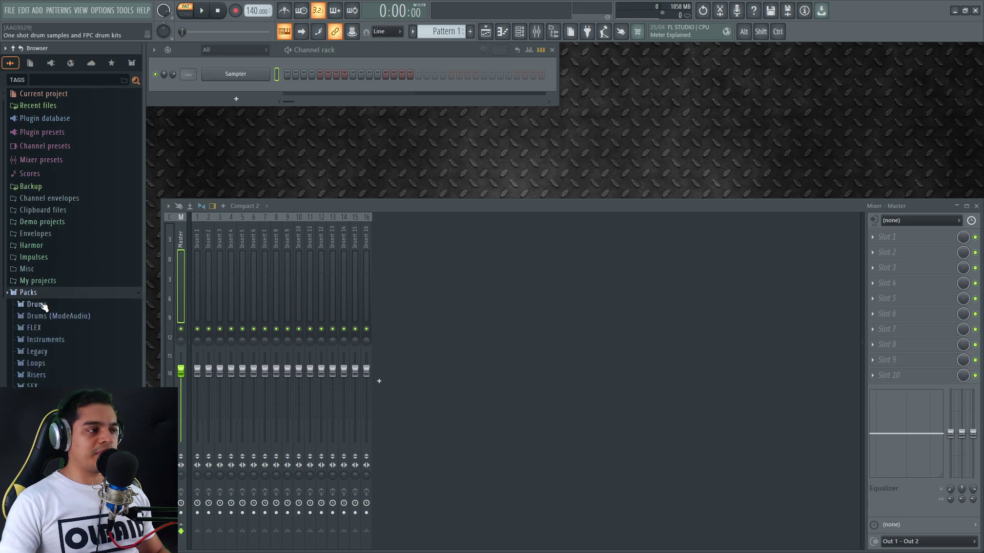
left_click(40, 305)
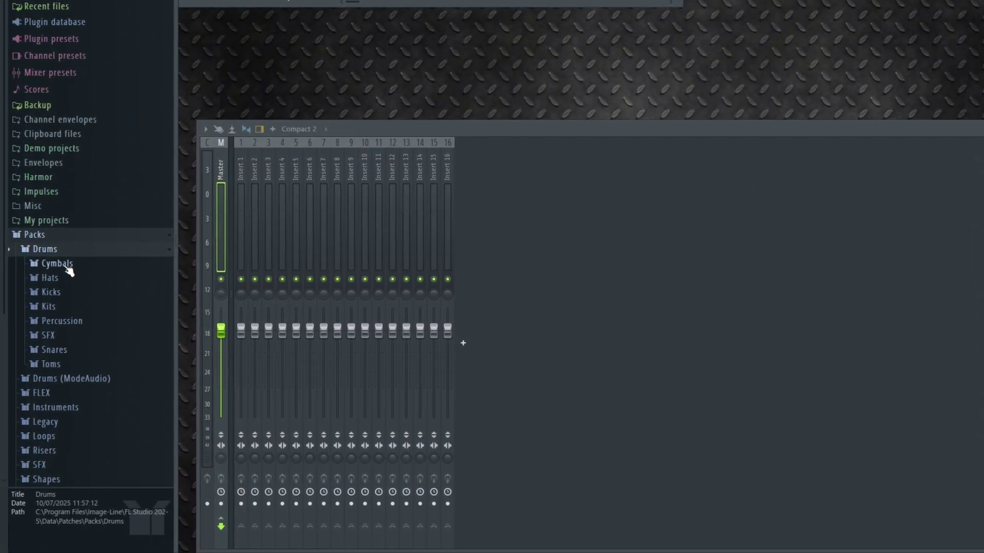
left_click(48, 307)
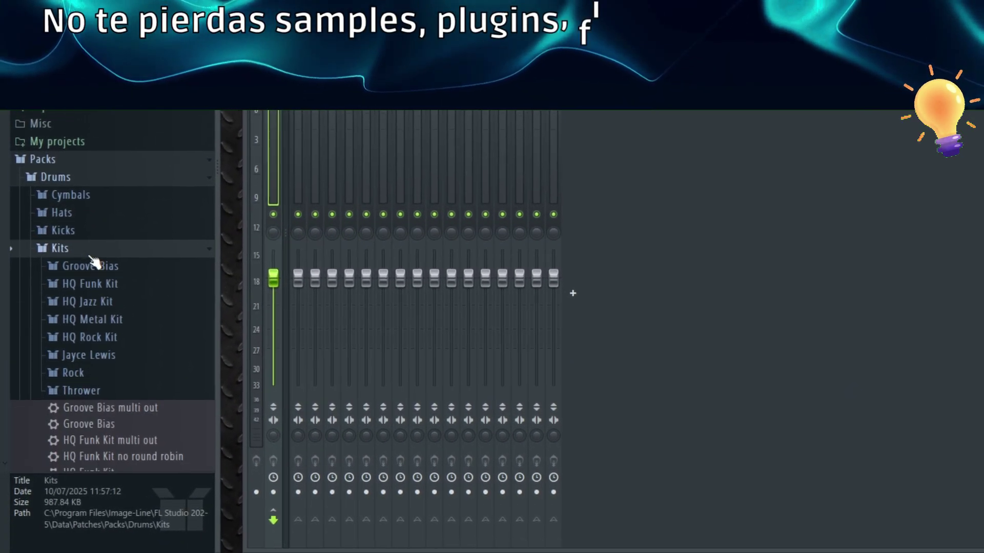
left_click(59, 248)
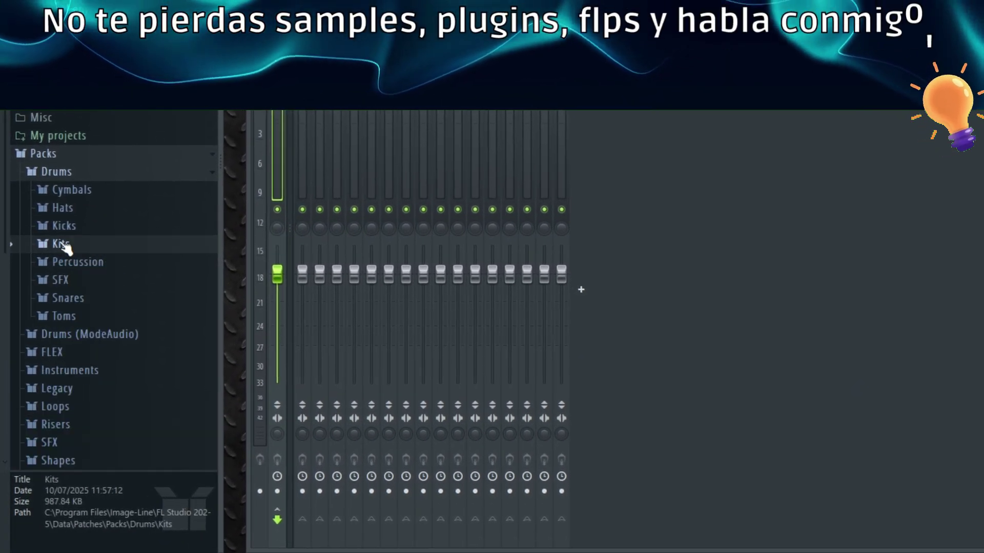
Preview several samples in the Kicks folder, including Filtered Kick, and collapse the folder again
left_click(62, 230)
left_click_drag(87, 262, 103, 328)
left_click(99, 326)
left_click(102, 376)
scroll(103, 365, "down", 3)
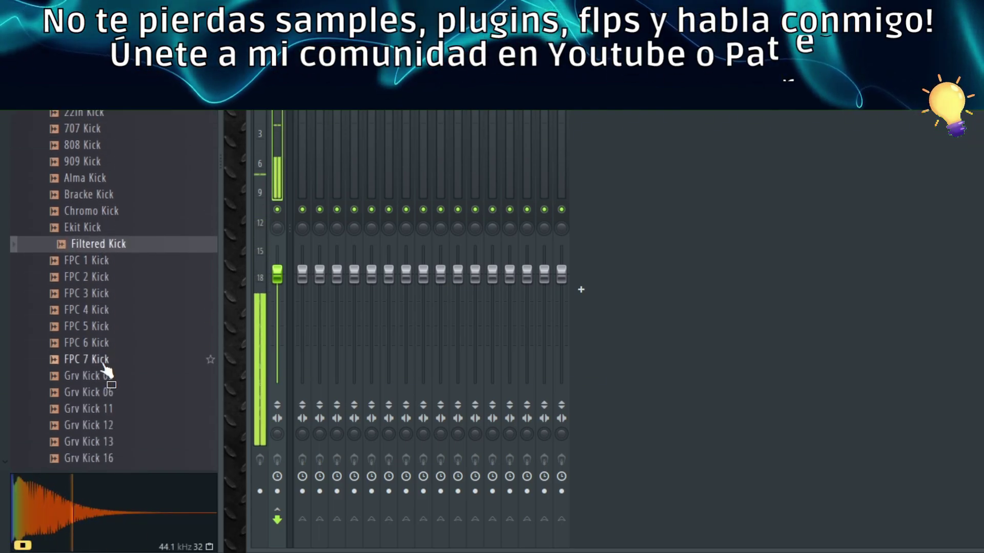
left_click(95, 271)
left_click(99, 338)
left_click(104, 386)
left_click(72, 75)
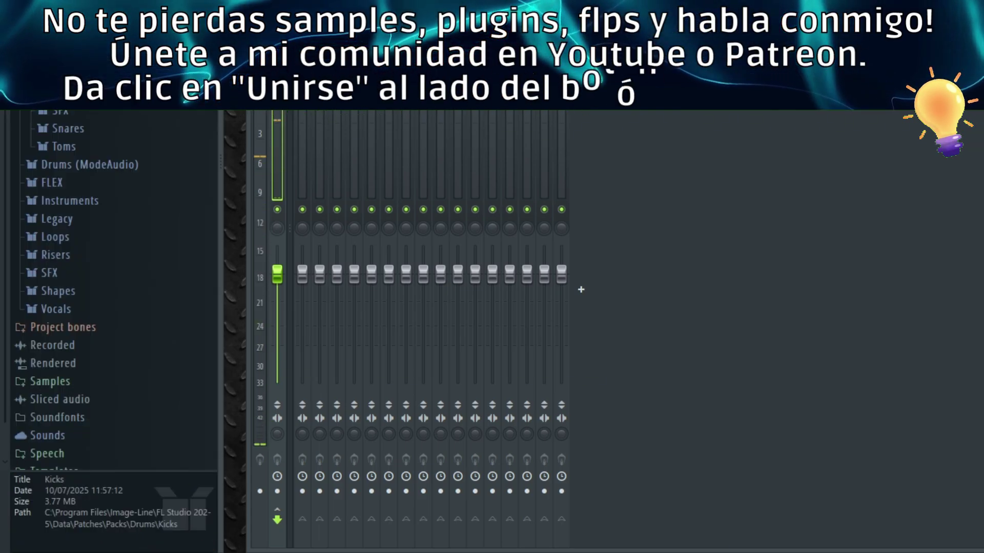
Preview several samples in the Snares folder, including Ambass Snare, and collapse the folder again
left_click(78, 134)
left_click(97, 212)
left_click(97, 278)
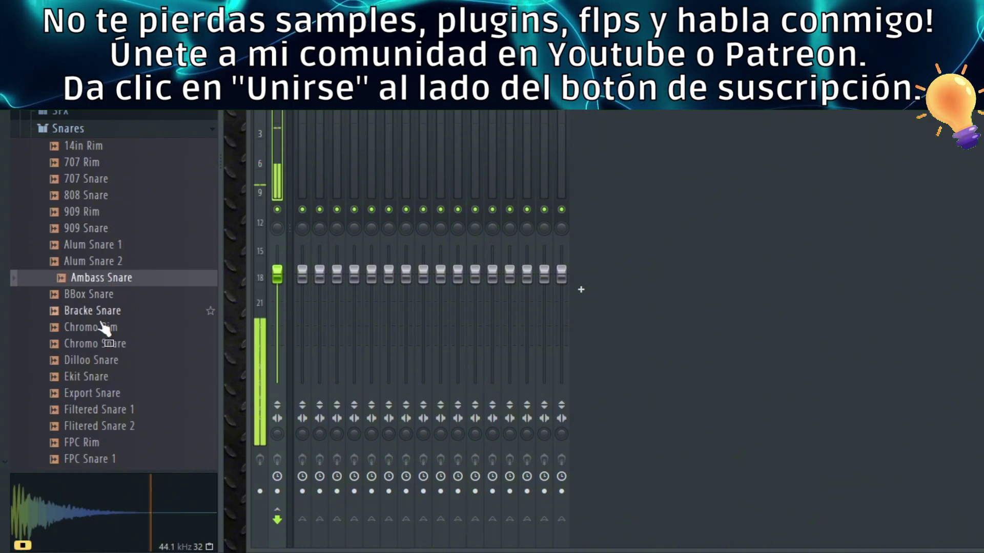
left_click(95, 378)
left_click(87, 428)
left_click(72, 129)
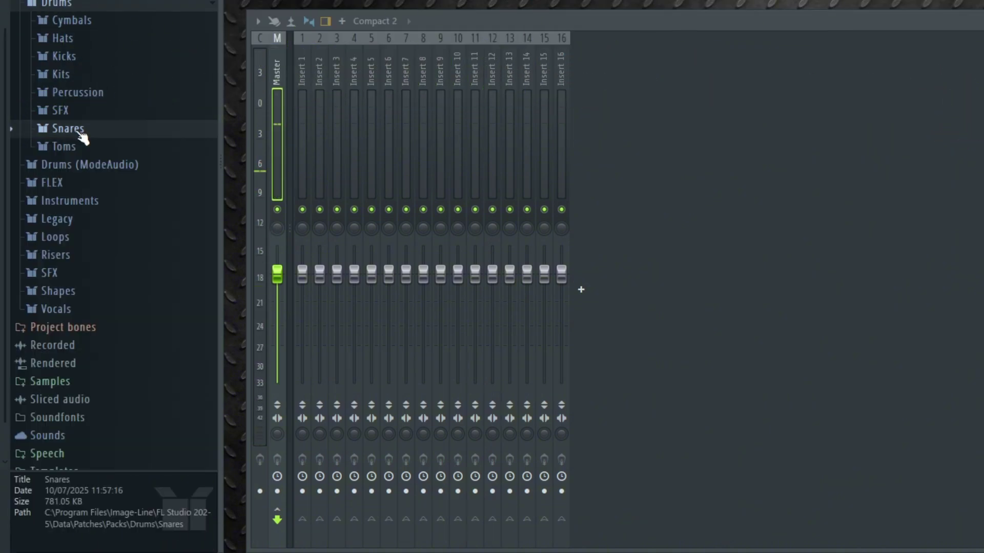
Preview closed and open hat samples in the Hats folder, including 909 CH 1 and 707 CH, and collapse the folder
left_click(64, 38)
left_click(82, 121)
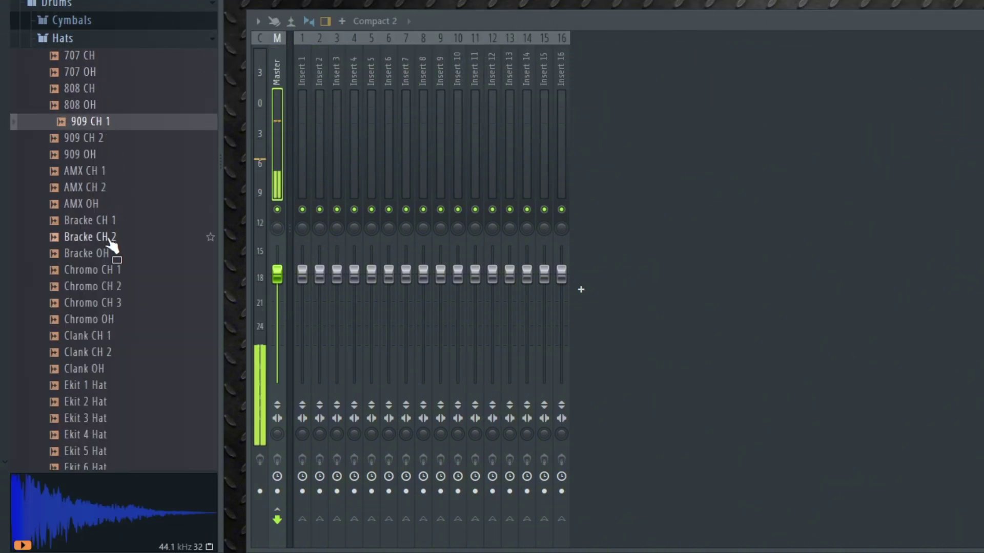
left_click(87, 237)
left_click(89, 319)
left_click(92, 385)
left_click(95, 269)
left_click(87, 154)
left_click(82, 105)
left_click(77, 55)
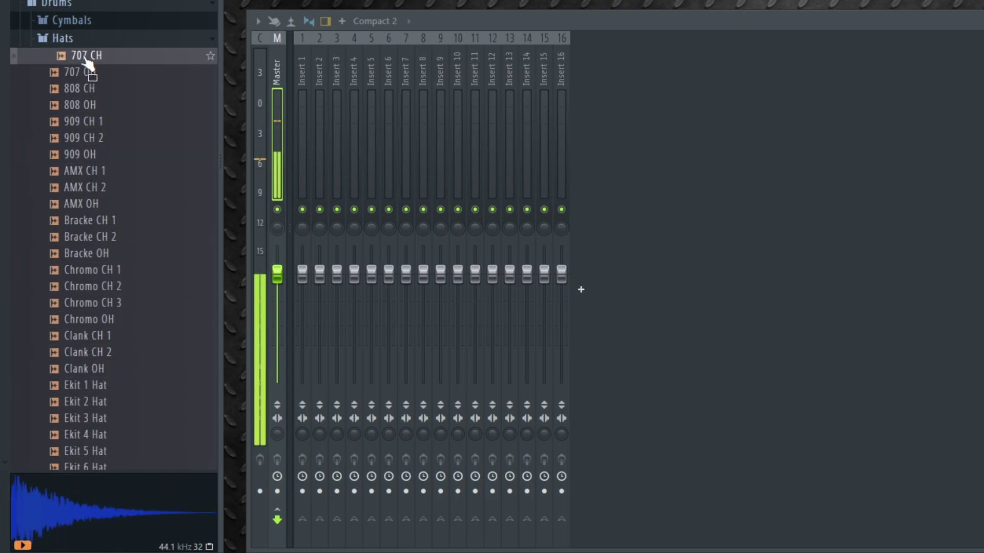
left_click(64, 37)
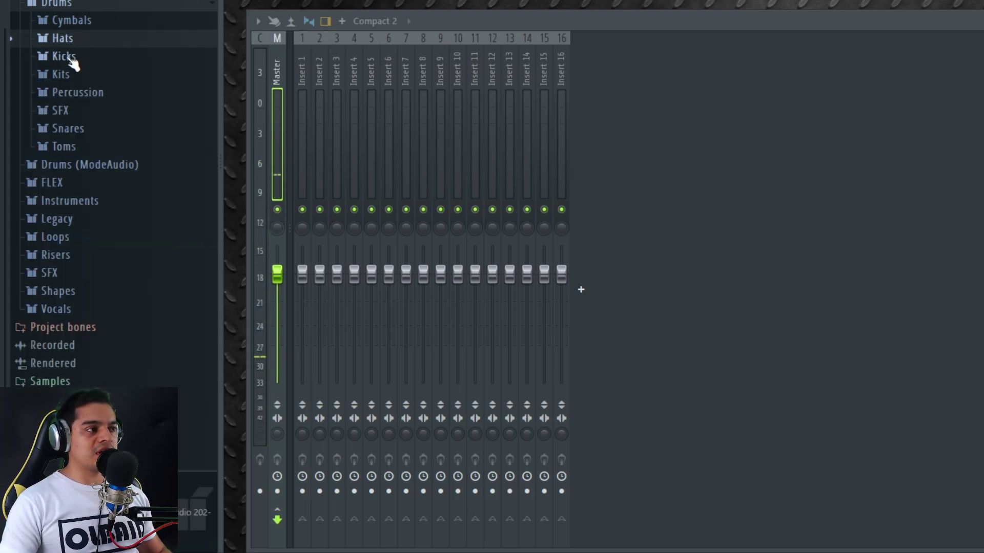
From the Kicks folder, add FPC 1 Kick as a new channel and load Alma Kick onto the Sampler channel
left_click(64, 56)
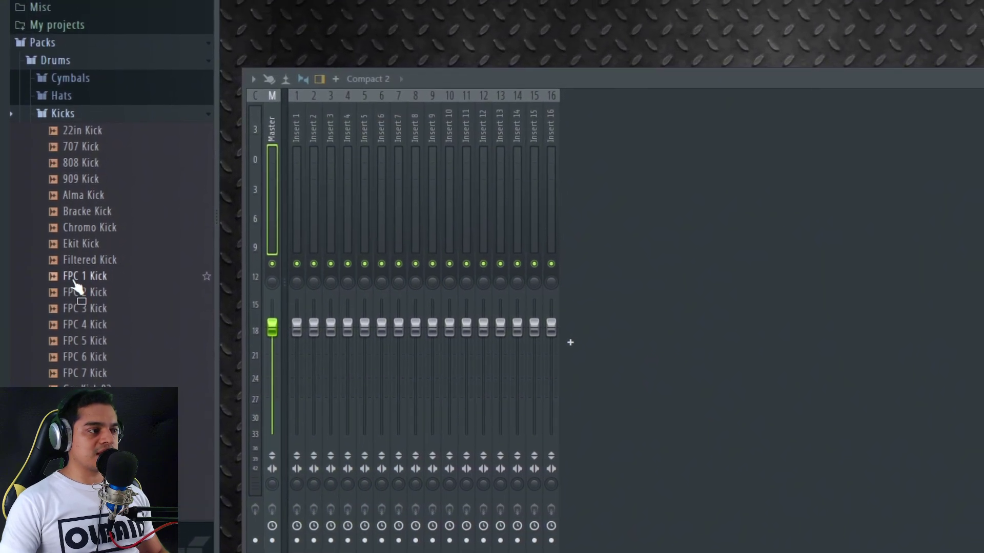
left_click_drag(75, 283, 287, 0)
left_click_drag(277, 105, 351, 0)
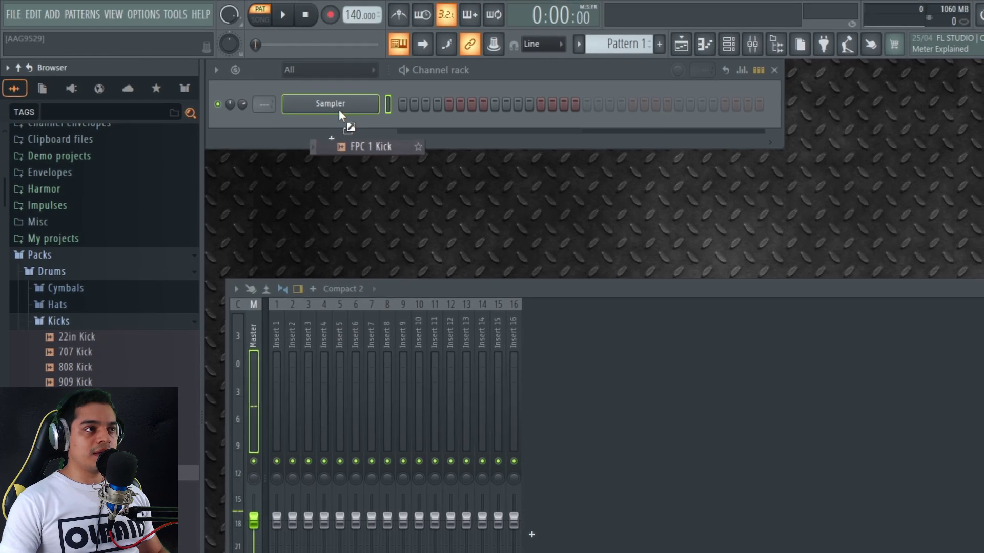
left_click_drag(339, 110, 362, 114)
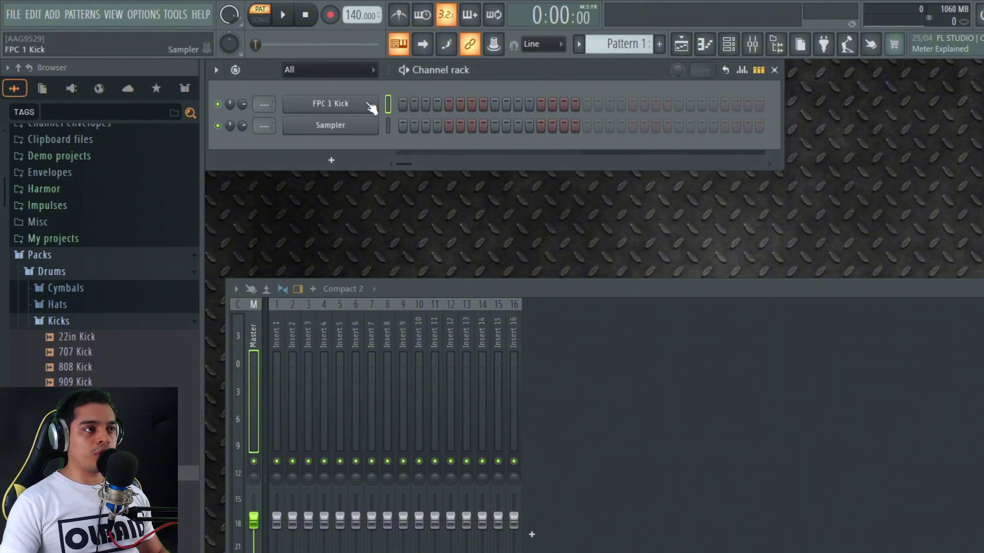
left_click_drag(102, 398, 340, 128)
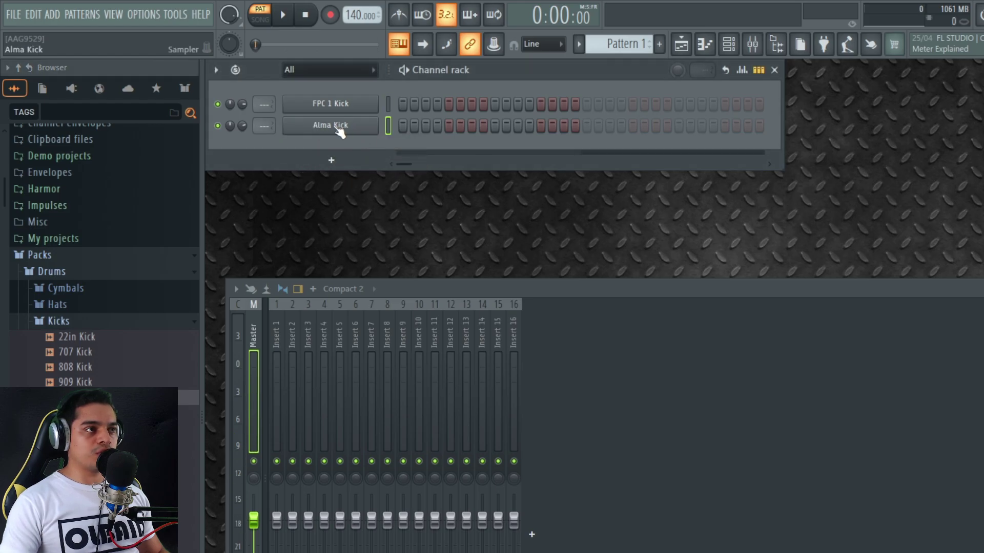
left_click(61, 321)
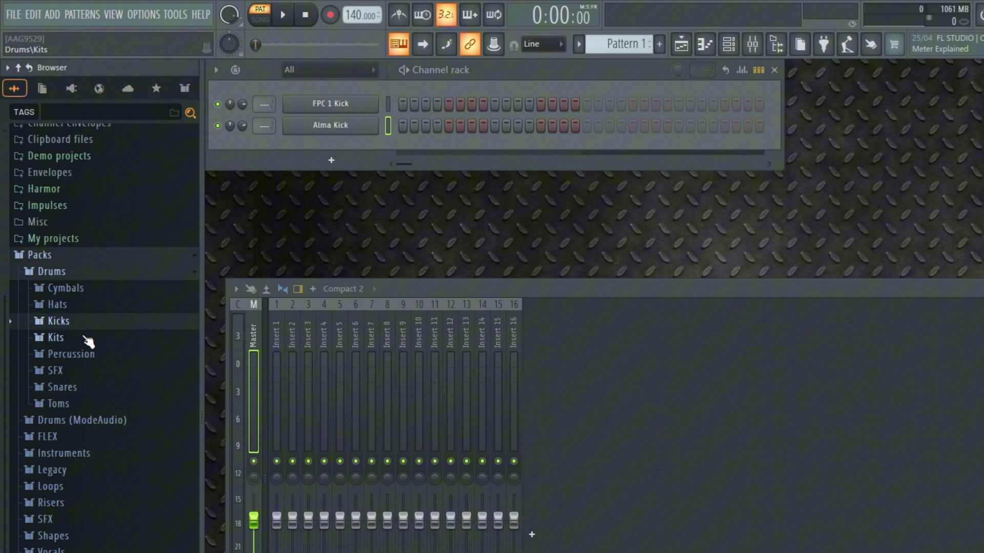
Add 707 Snare from the Snares folder and 909 CH 1 from the Hats folder as new channels
left_click(72, 393)
left_click_drag(64, 433, 304, 164)
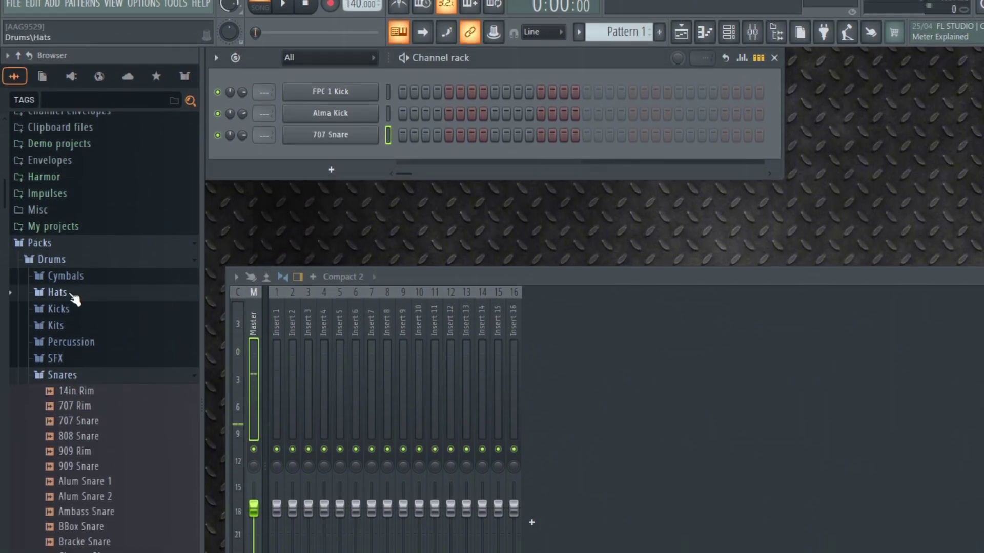
left_click(72, 296)
left_click(92, 358)
left_click_drag(93, 341, 334, 115)
Preview further samples in the Hats folder, such as Clank CH 2, Ekit 7 Hat, Grv CH 06 and Grv CH 14
left_click(103, 482)
left_click(90, 542)
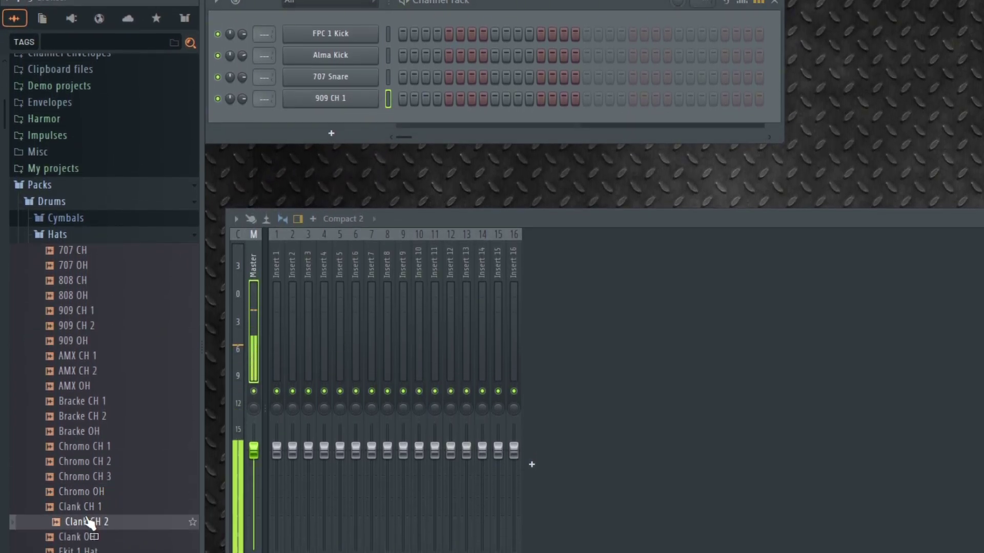
left_click(82, 550)
scroll(102, 461, "down", 3)
left_click(102, 442)
left_click(77, 487)
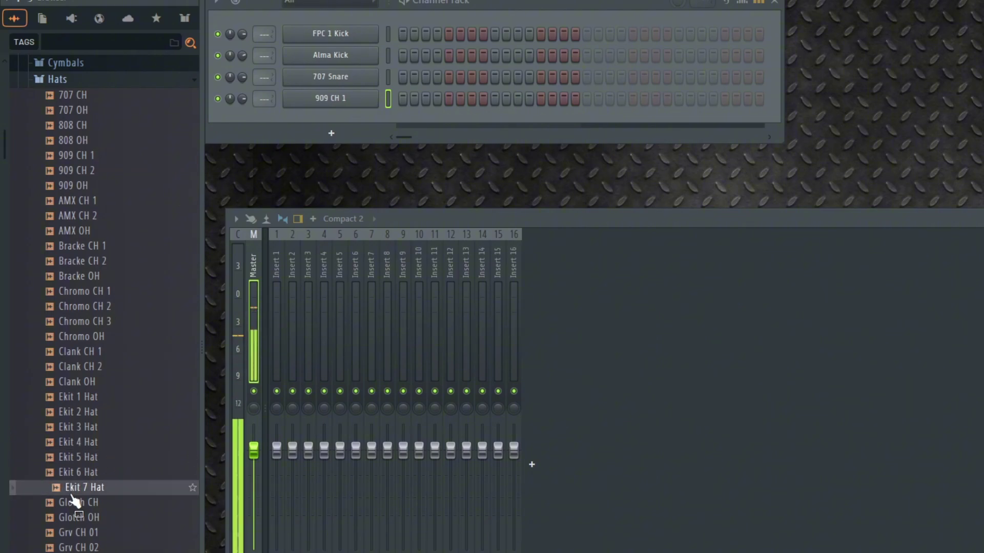
left_click(82, 517)
left_click(87, 546)
scroll(97, 546, "down", 3)
left_click(102, 454)
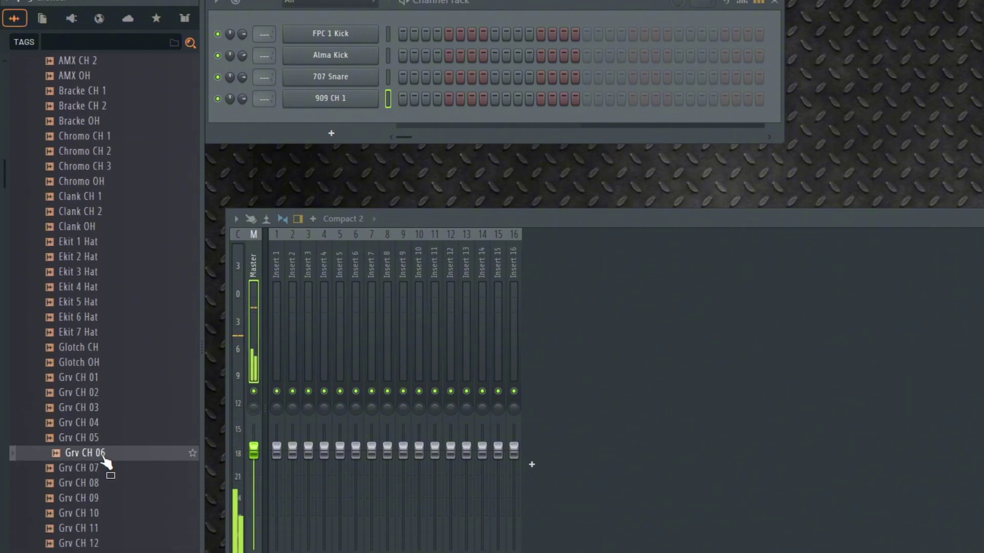
left_click(98, 497)
left_click(100, 514)
left_click(102, 552)
scroll(105, 440, "down", 5)
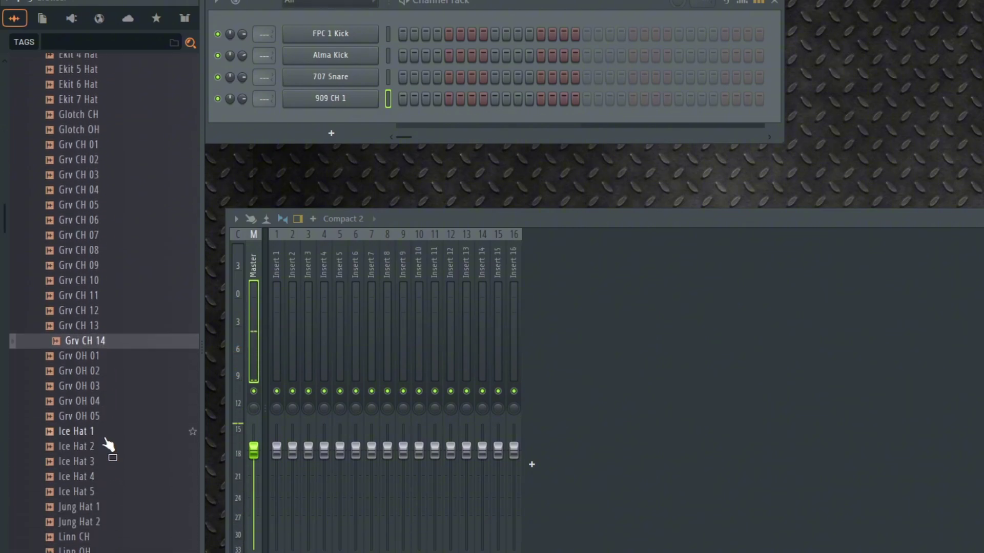
Add Grv OH 04 as a new channel beneath 909 CH 1 and collapse the Hats folder
left_click(99, 403)
left_click_drag(88, 405, 362, 128)
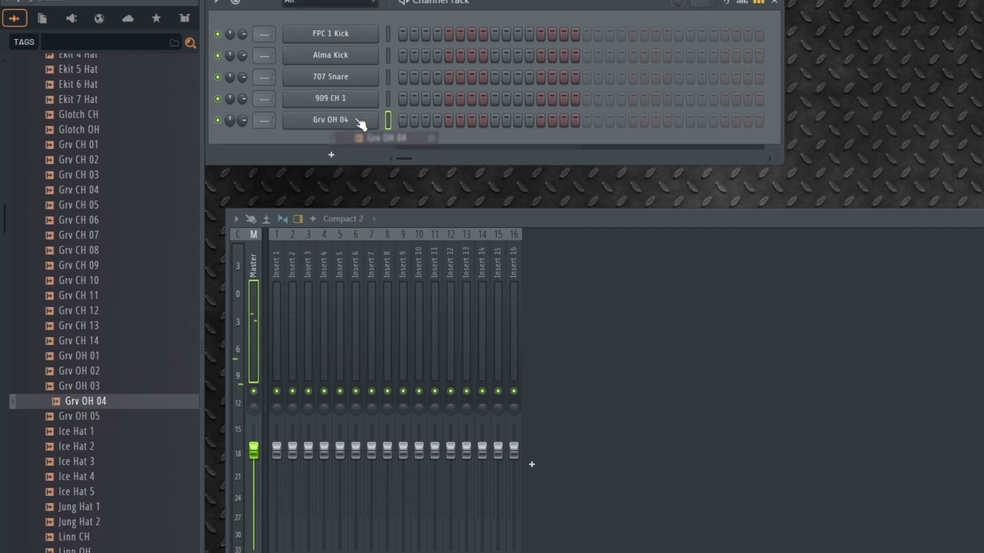
scroll(119, 296, "up", 15)
scroll(119, 295, "up", 5)
left_click(71, 390)
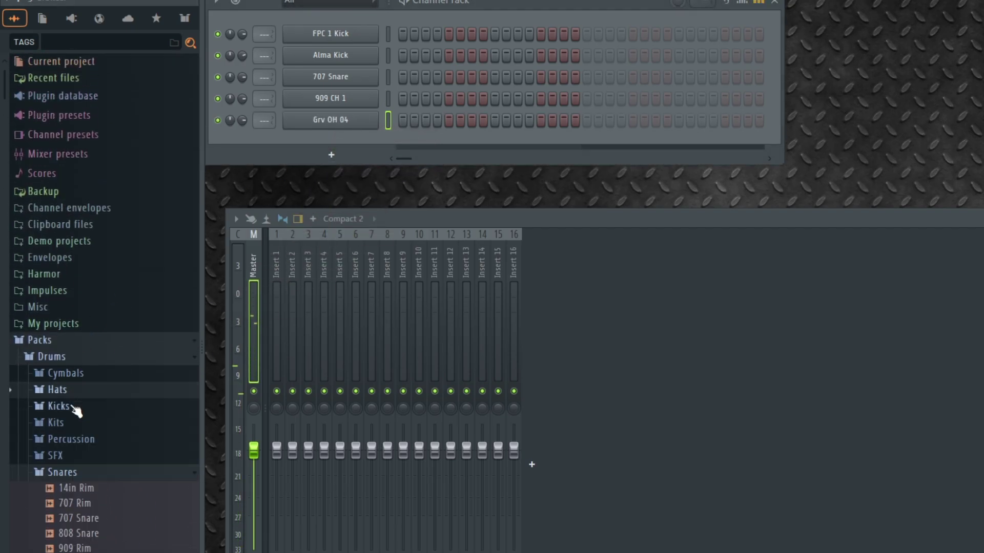
Add 808 Cowbell and 808 Conga from the Percussion folder as new channels, and collapse Packs
left_click(81, 443)
left_click(97, 515)
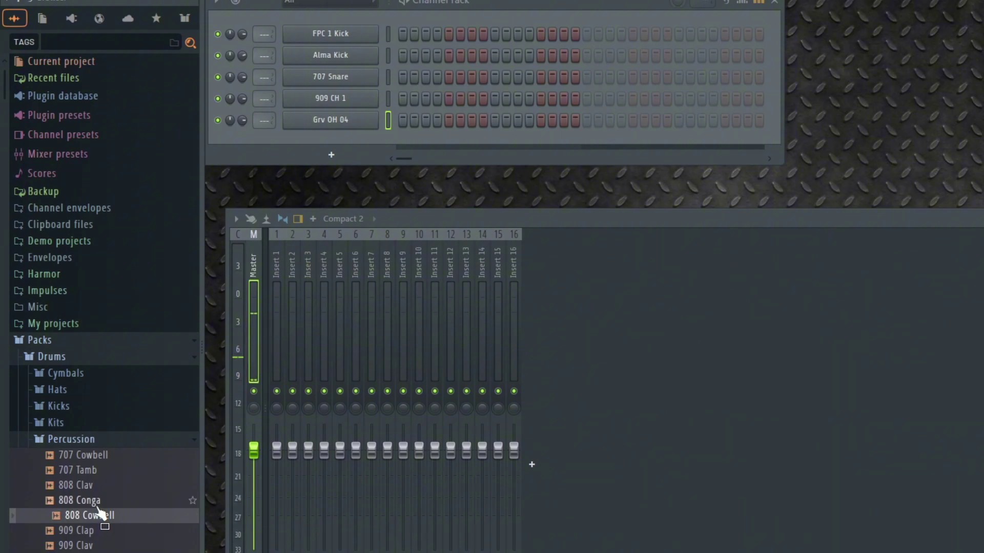
left_click(97, 506)
left_click_drag(101, 515, 343, 137)
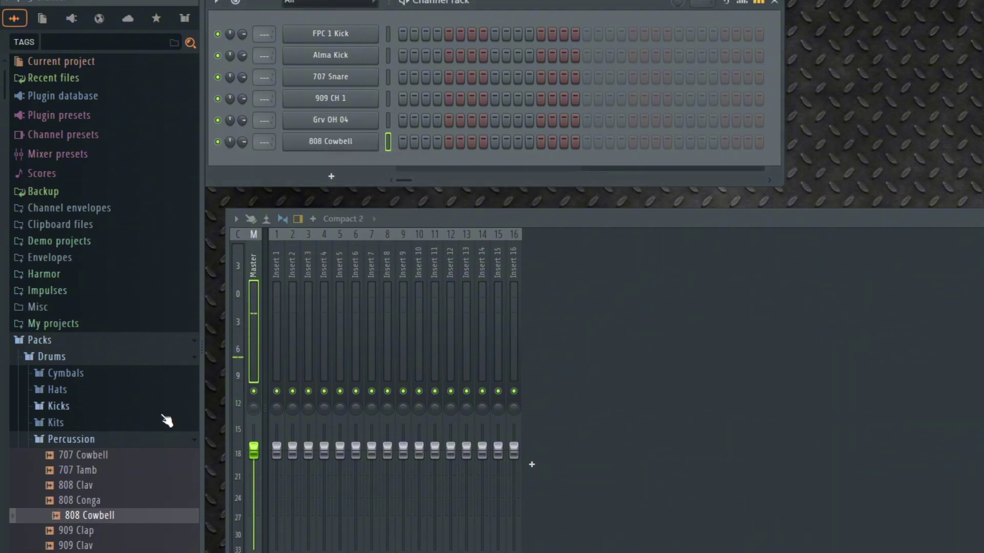
left_click(103, 505)
left_click_drag(103, 504, 339, 155)
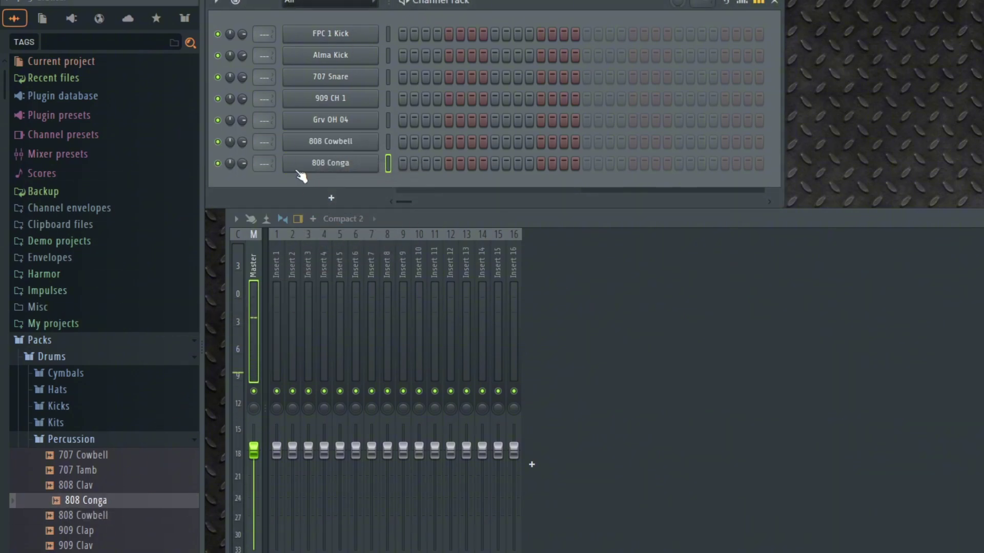
left_click(39, 346)
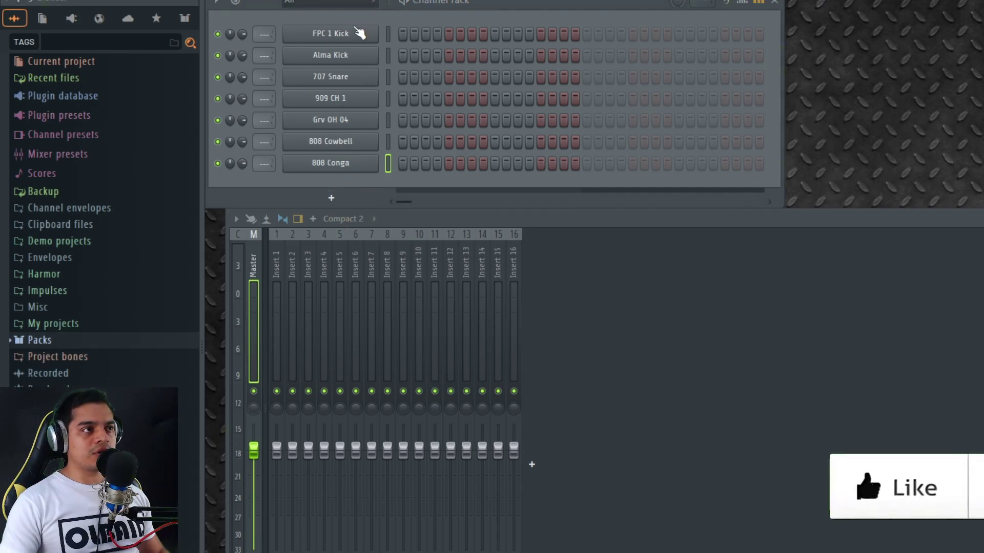
Delete the 808 Conga channel from the Channel rack
right_click(338, 169)
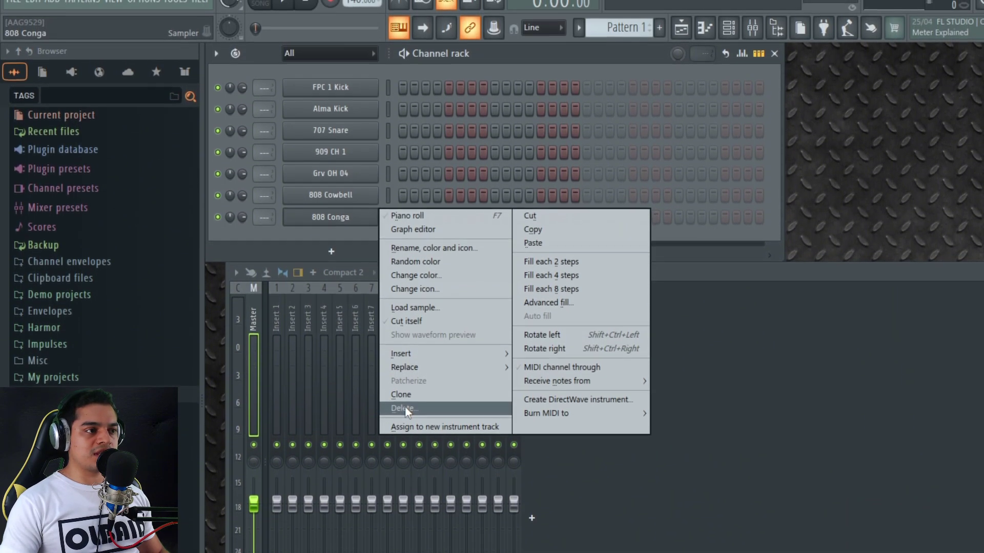
left_click(405, 408)
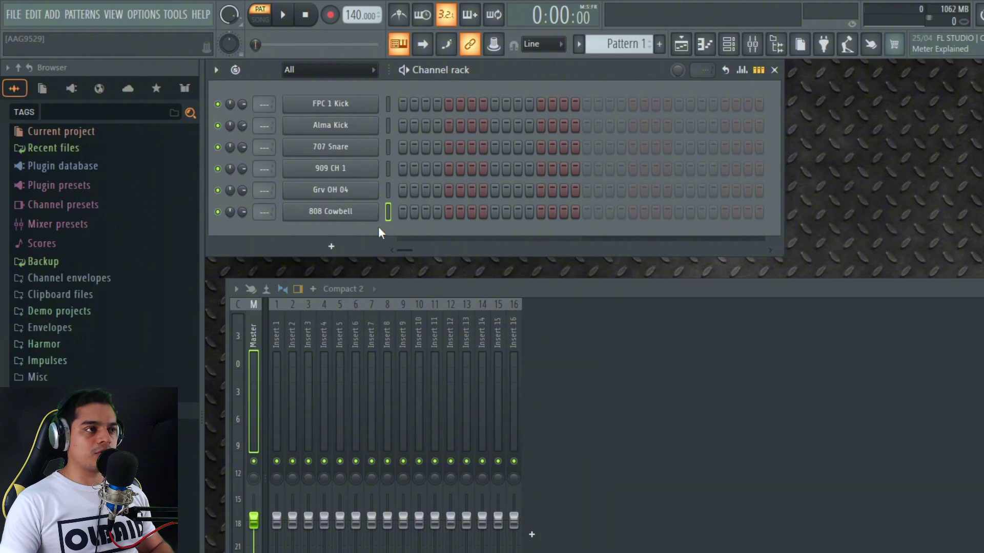
Undo the deletion of the 808 Conga channel in the Channel rack
key("ctrl+z")
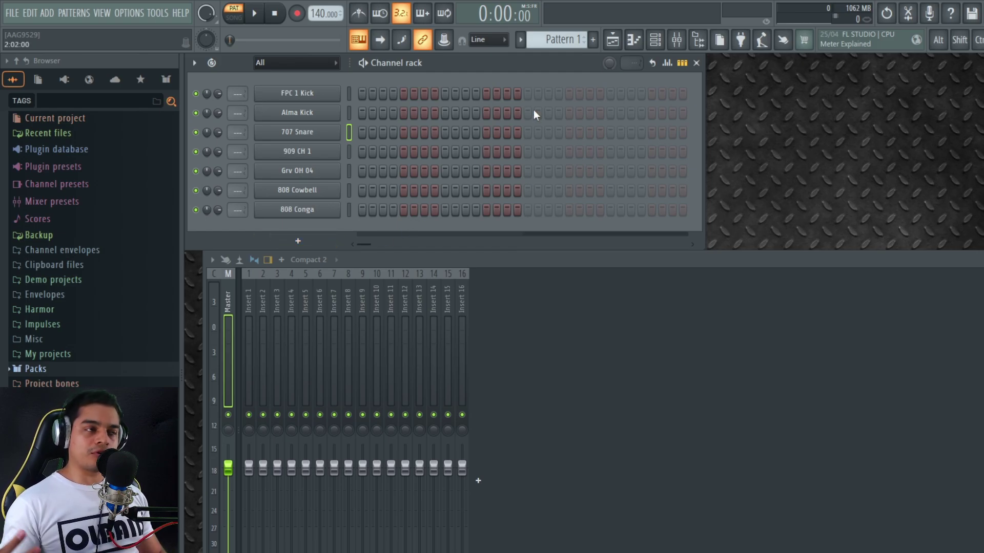
Select each channel from FPC 1 Kick down to 808 Conga in turn and audition its sound with a played note
left_click(349, 97)
key("z")
left_click(348, 111)
key("z")
left_click(349, 132)
key("z")
left_click(350, 151)
left_click(349, 174)
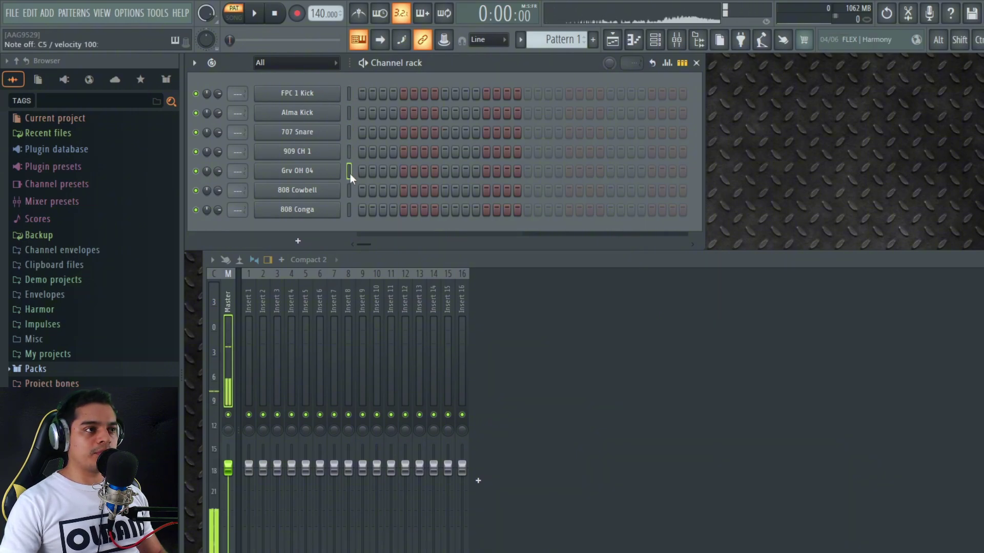
key("z")
left_click(349, 190)
left_click(349, 209)
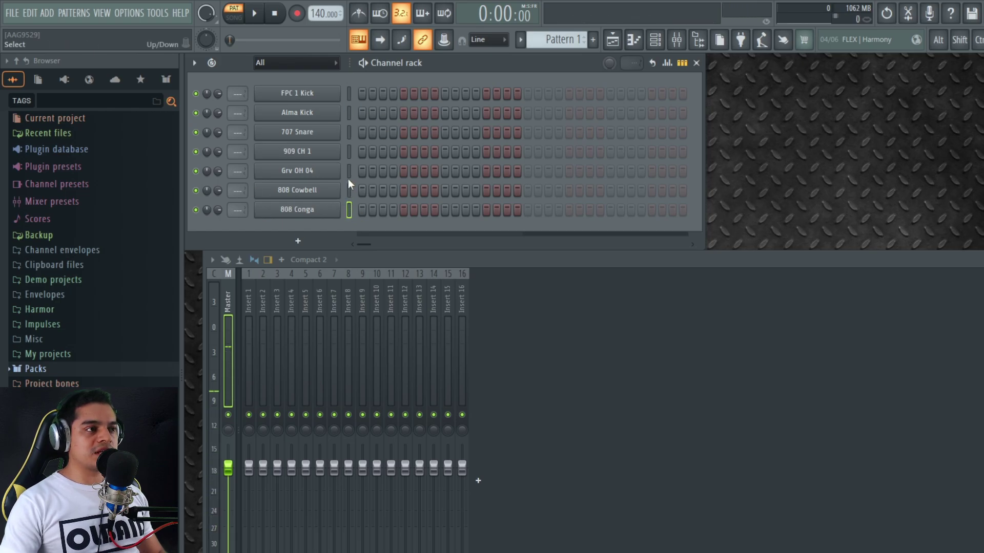
Add the FL Keys instrument as a new channel below 808 Conga and close its plugin window
left_click(314, 244)
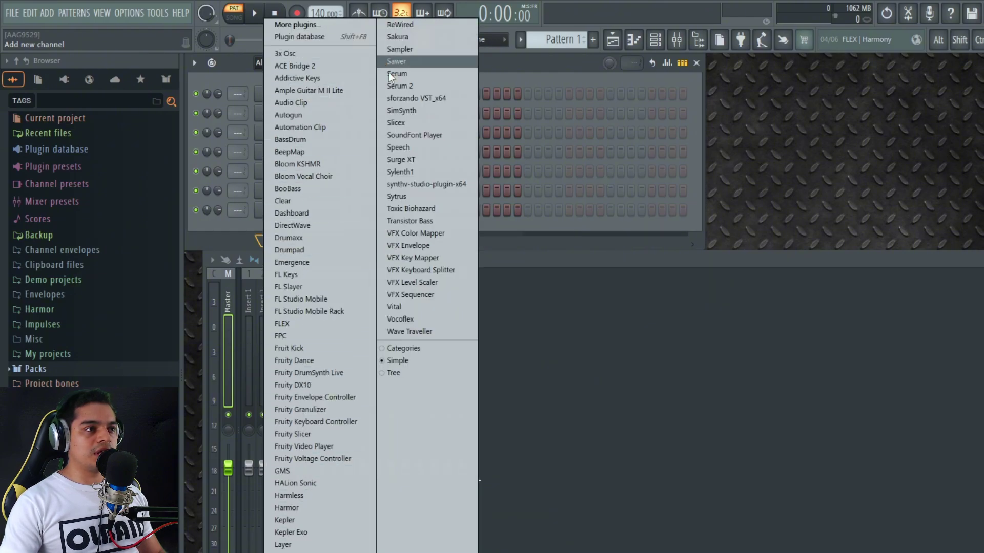
left_click(321, 275)
left_click_drag(274, 120, 628, 270)
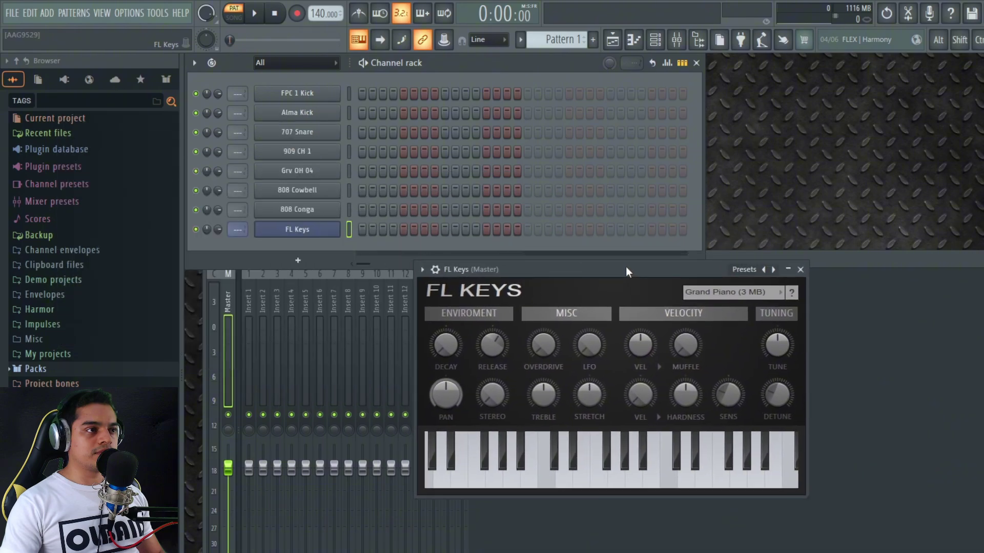
left_click(801, 270)
Replace the FL Keys channel with FLEX, load the Steinway D preset from Essential Pianos, and close the plugin window
right_click(301, 230)
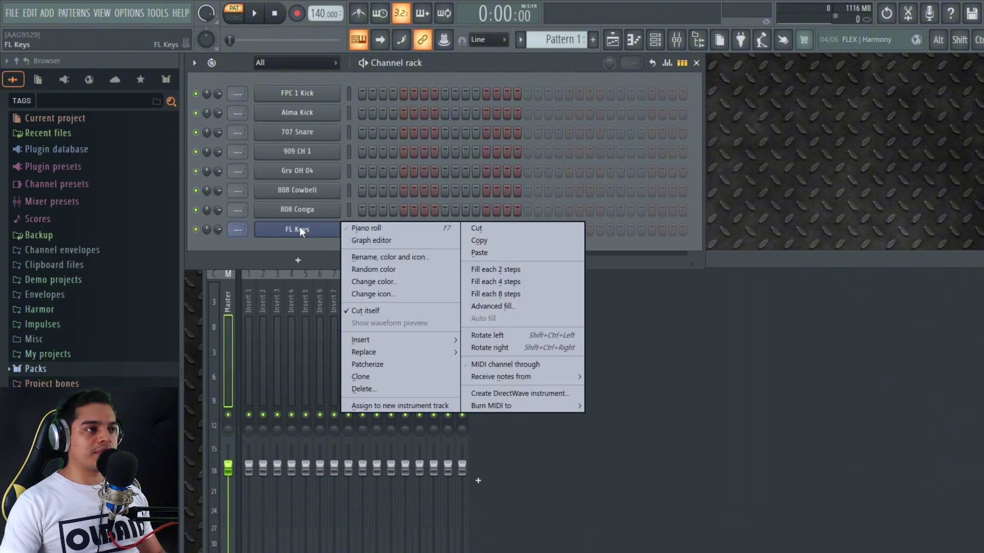
mouse_move(425, 349)
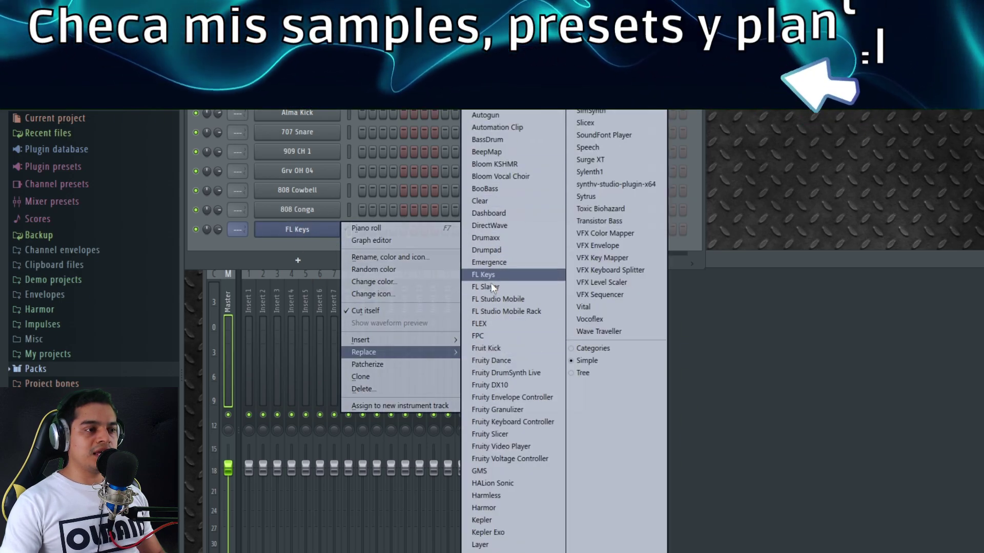
left_click(483, 324)
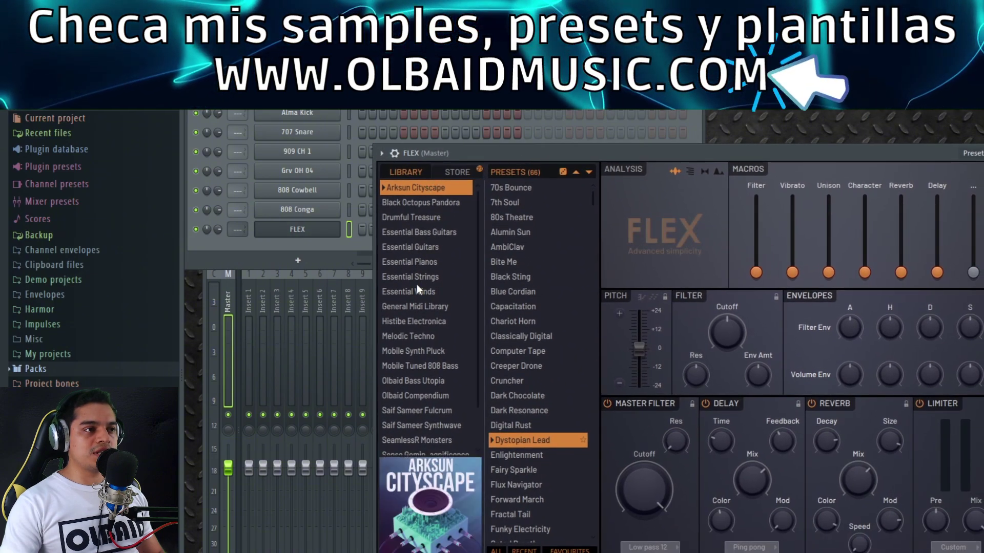
left_click(409, 262)
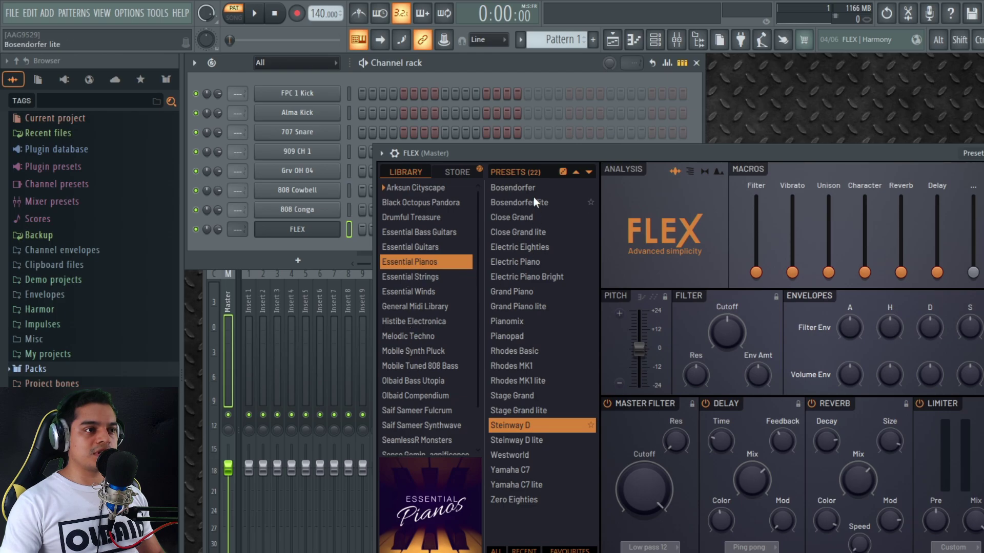
left_click(515, 427)
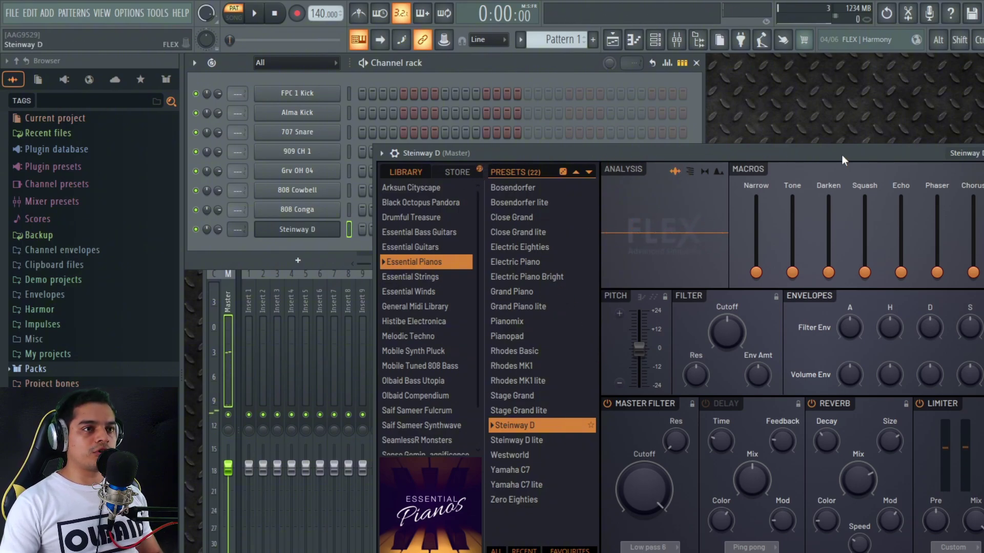
key("Escape")
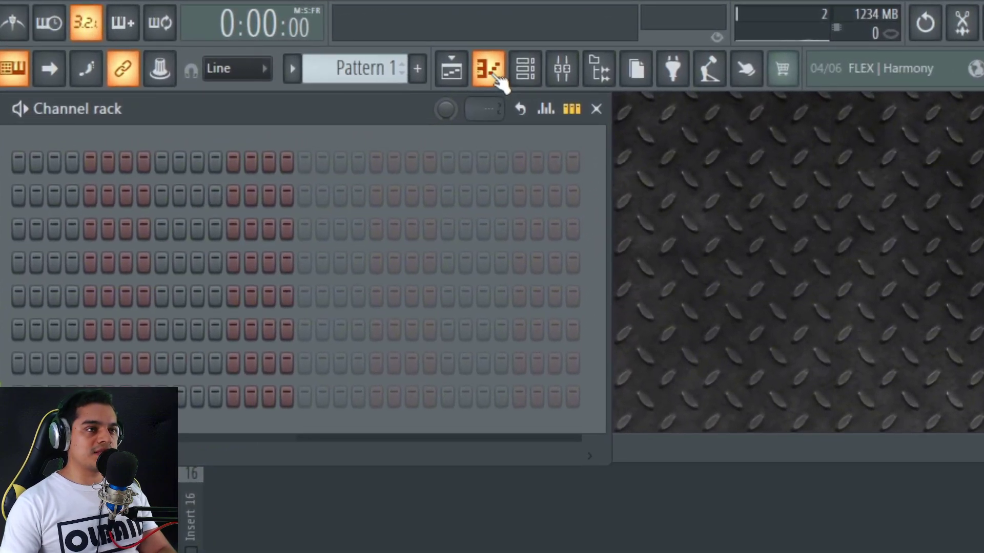
Open the Piano roll for the Steinway D channel and reposition its window over the Channel rack
left_click(496, 78)
left_click(496, 78)
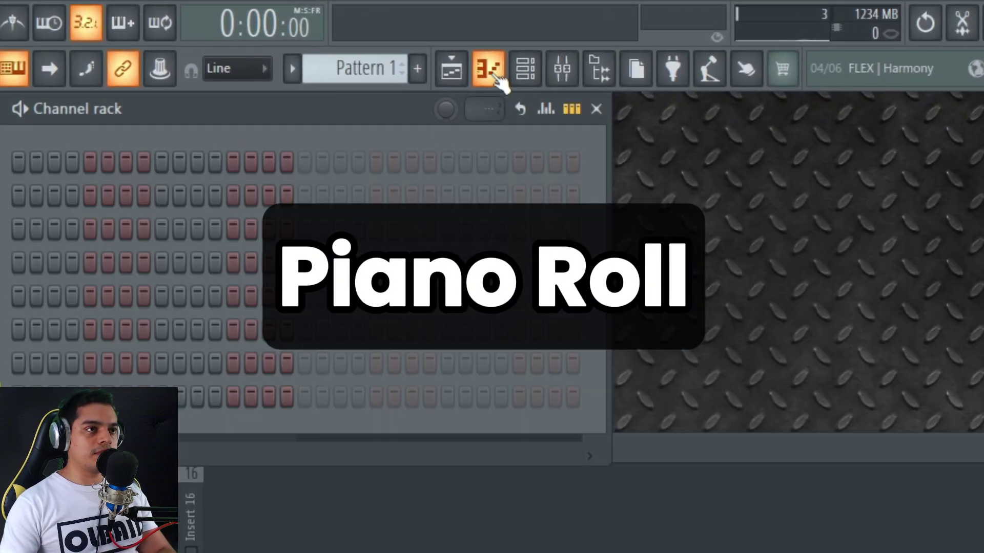
left_click(496, 77)
left_click(496, 78)
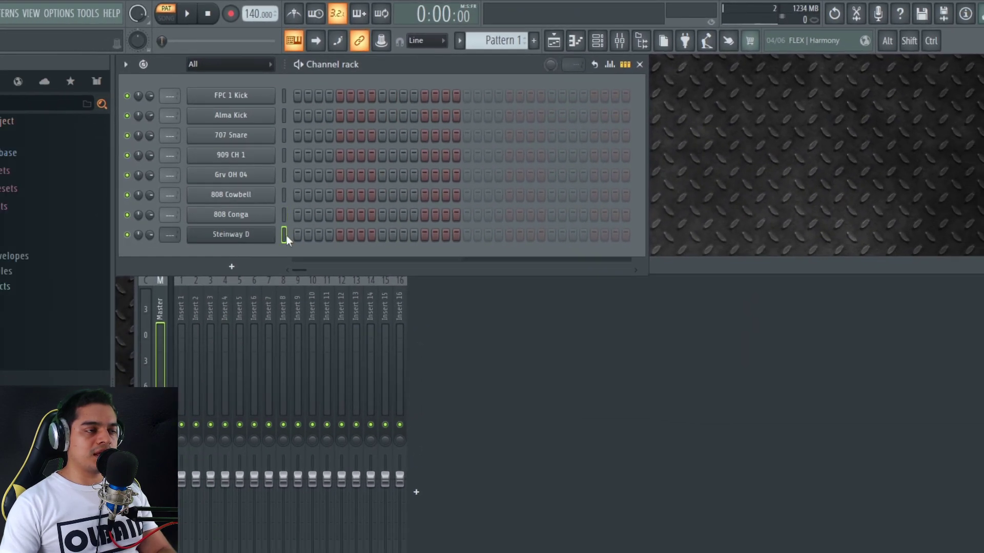
left_click(576, 42)
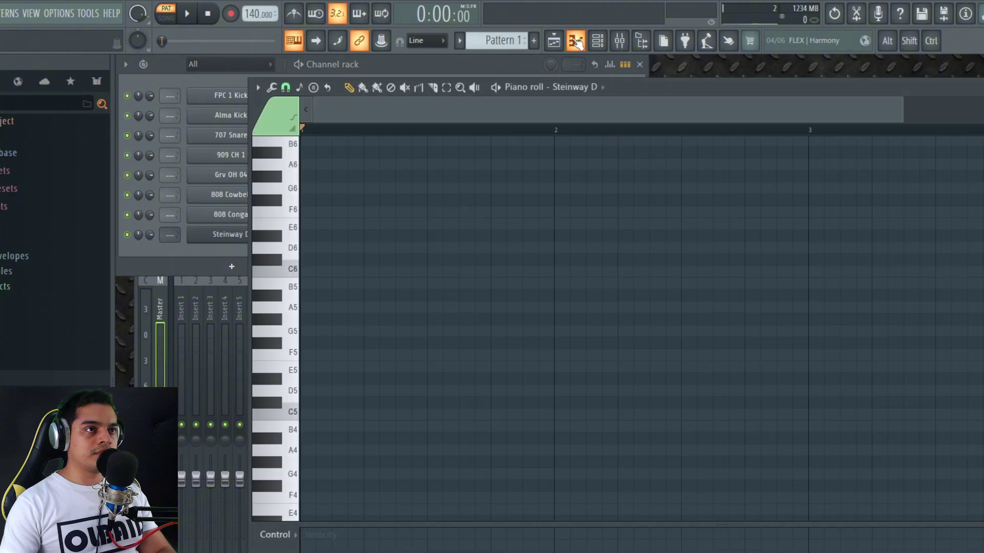
left_click_drag(608, 88, 508, 97)
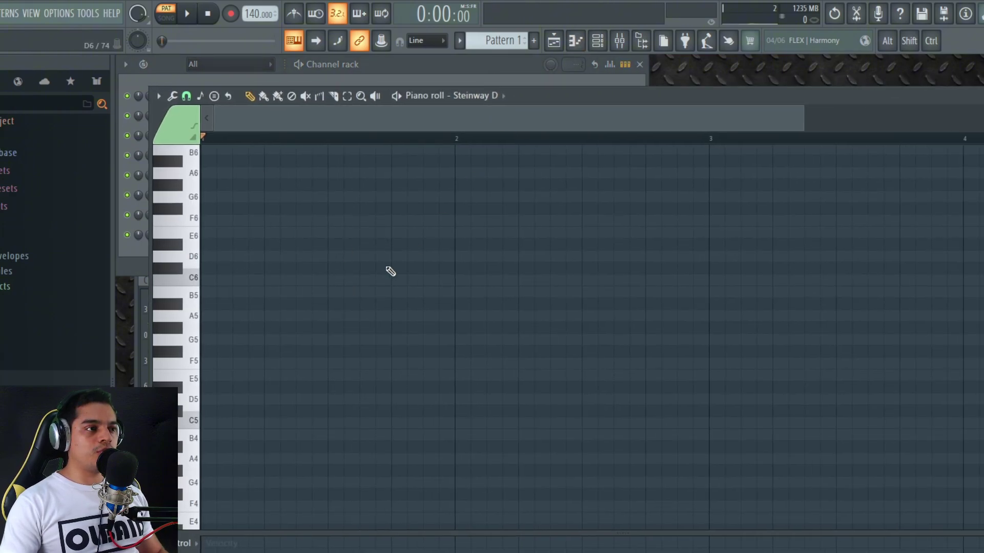
Draw five spaced notes, F5, G5, D#5, G#5 and A5, across bar 1 and the start of bar 2
left_click(225, 363)
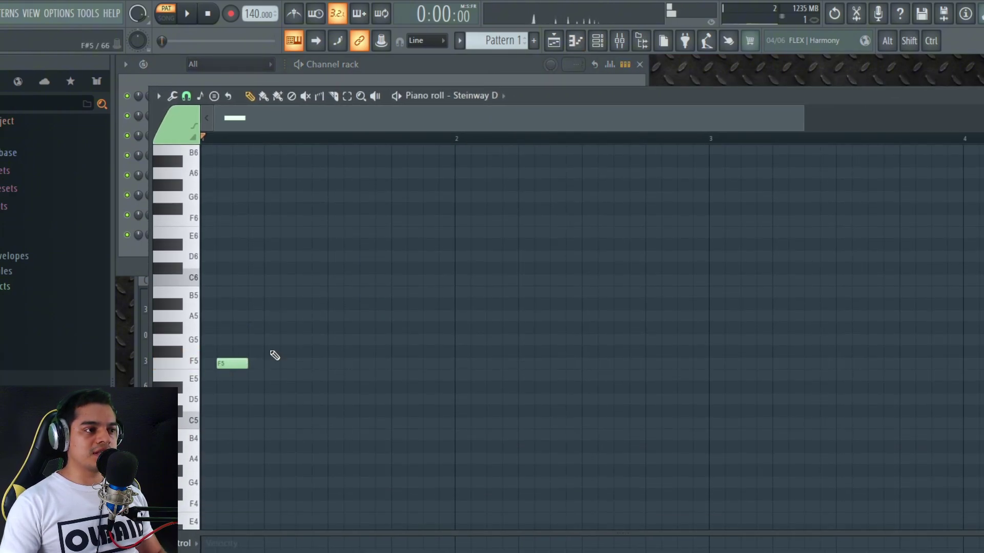
left_click(287, 339)
left_click(366, 387)
left_click(430, 328)
left_click(490, 316)
Delete all five drawn notes from the Steinway D Piano roll
right_click(500, 316)
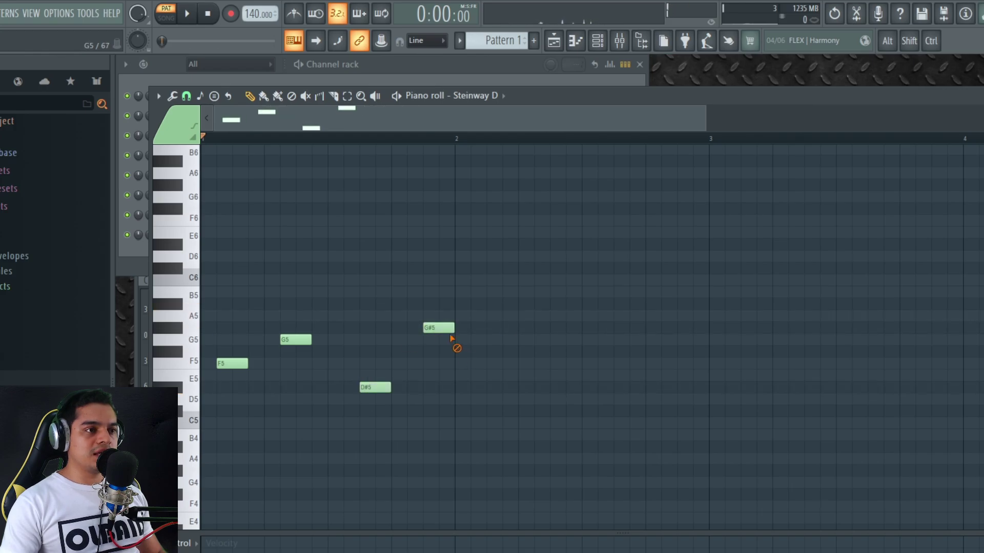
right_click(438, 328)
right_click(375, 387)
right_click(296, 339)
right_click(232, 364)
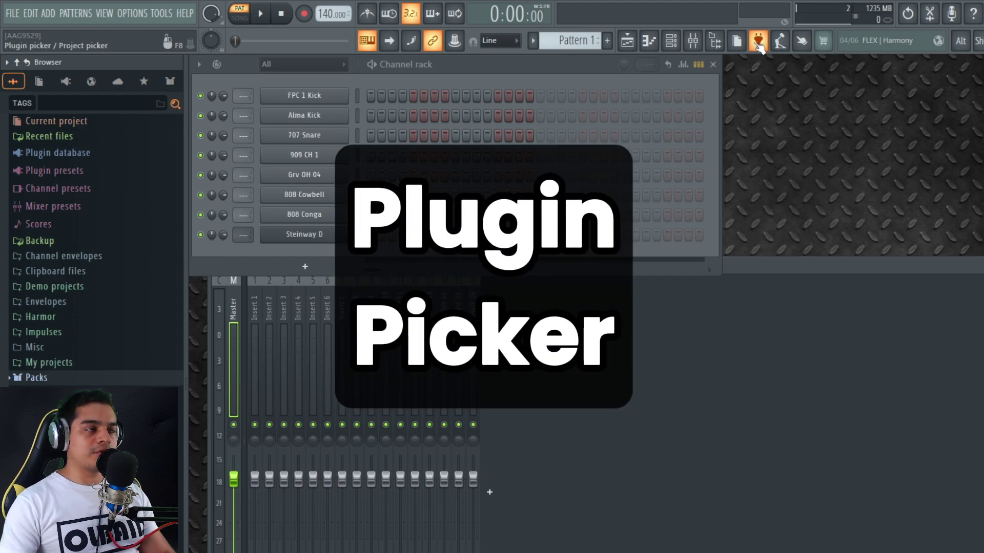
Add Harmor from the Plugin picker's generators as a new channel below Steinway D and audition its default sound
left_click(758, 43)
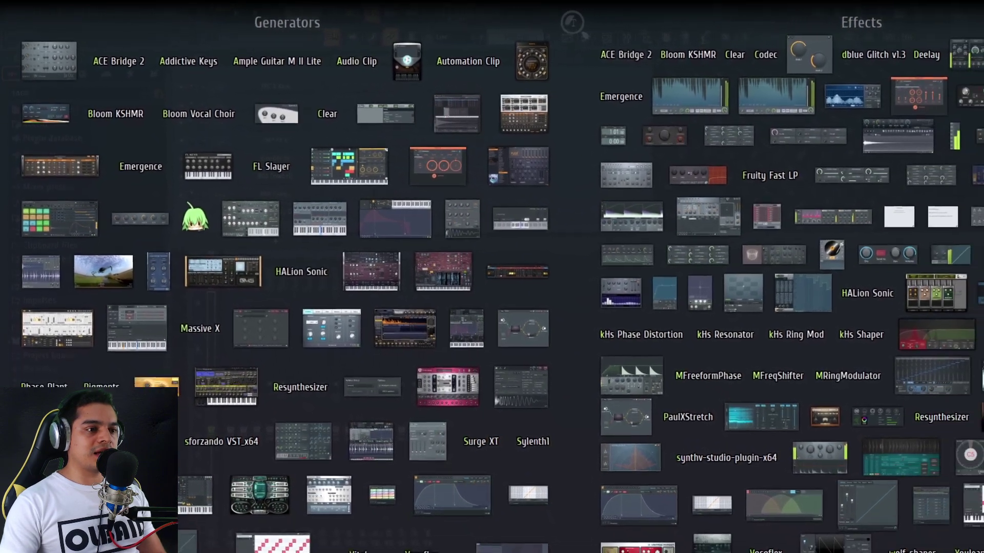
mouse_move(453, 528)
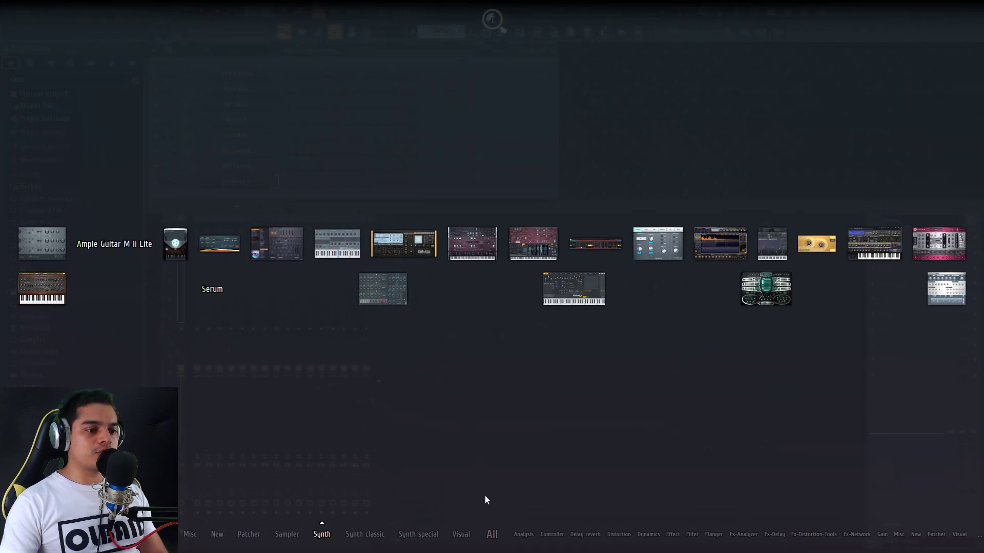
mouse_move(491, 540)
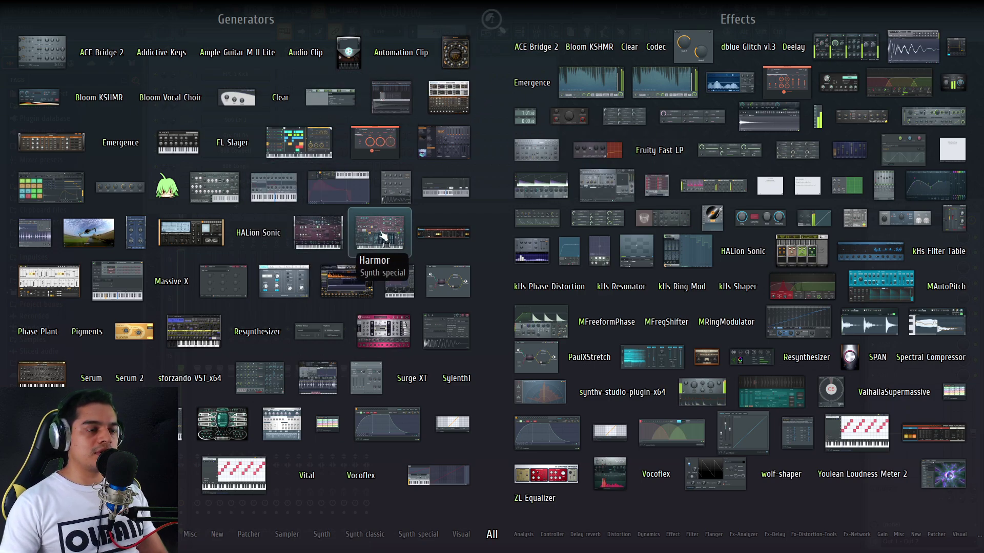
left_click_drag(380, 237, 238, 199)
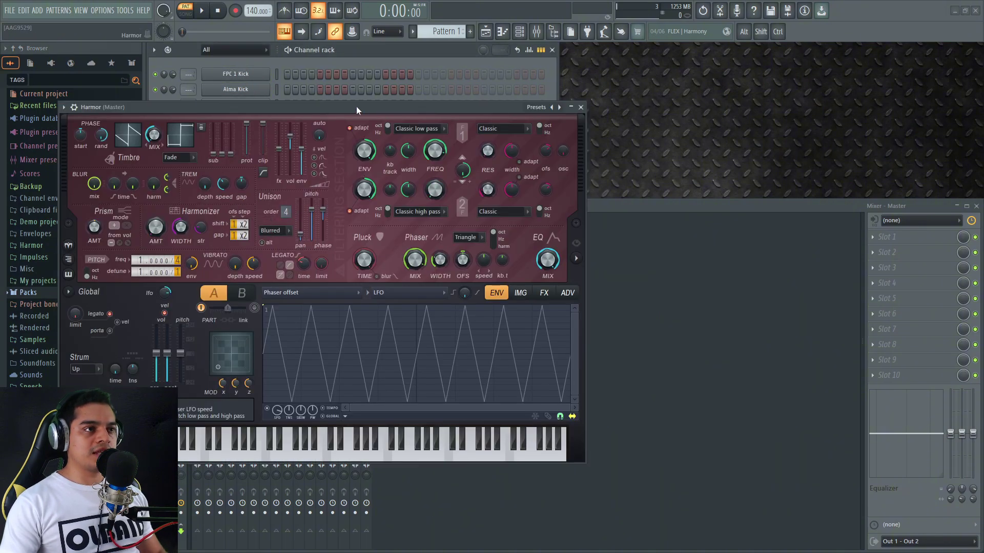
left_click_drag(356, 107, 640, 99)
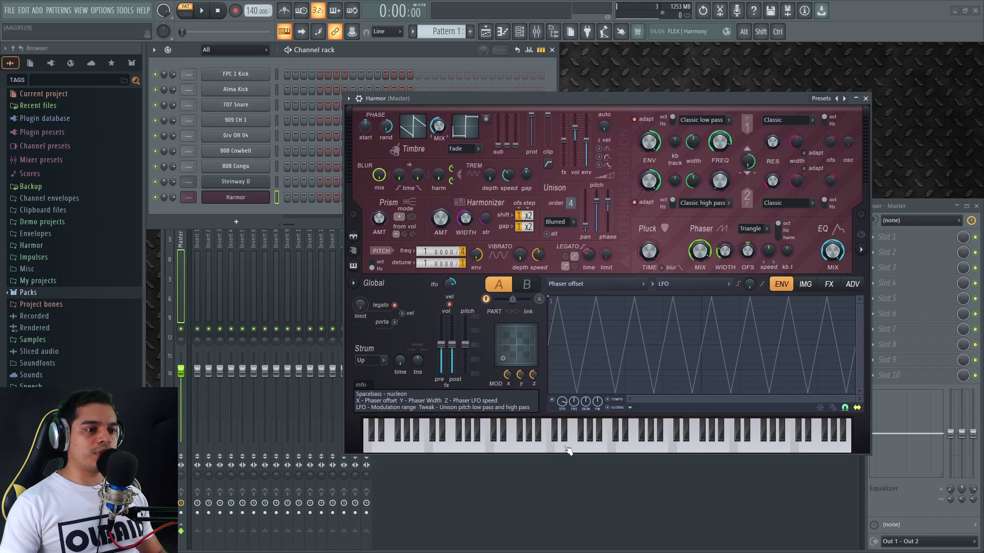
mouse_move(565, 447)
left_mouse_down()
mouse_move(698, 448)
mouse_move(438, 445)
left_mouse_up()
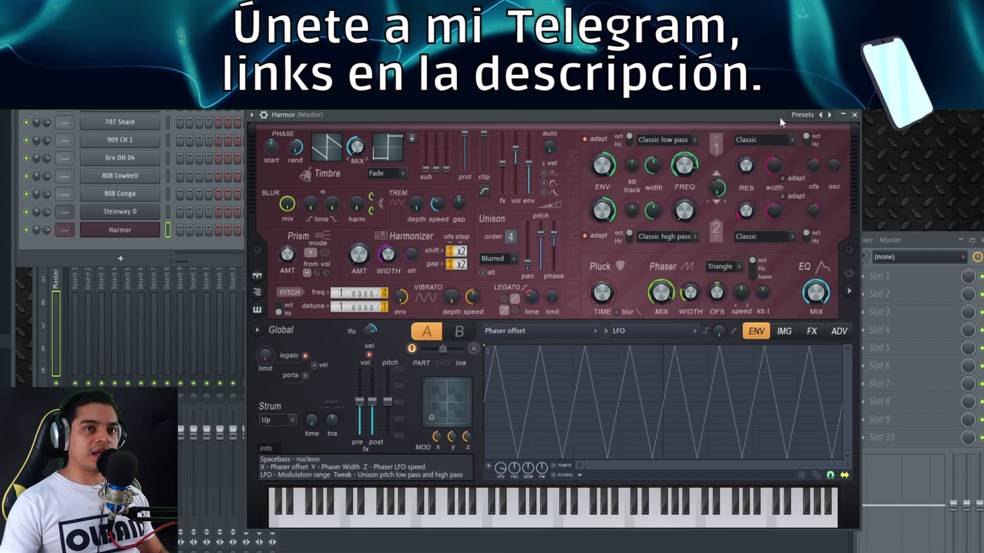
Load the Ominous preset in Harmor and audition it on the plugin's keyboard
left_click_drag(779, 117, 767, 117)
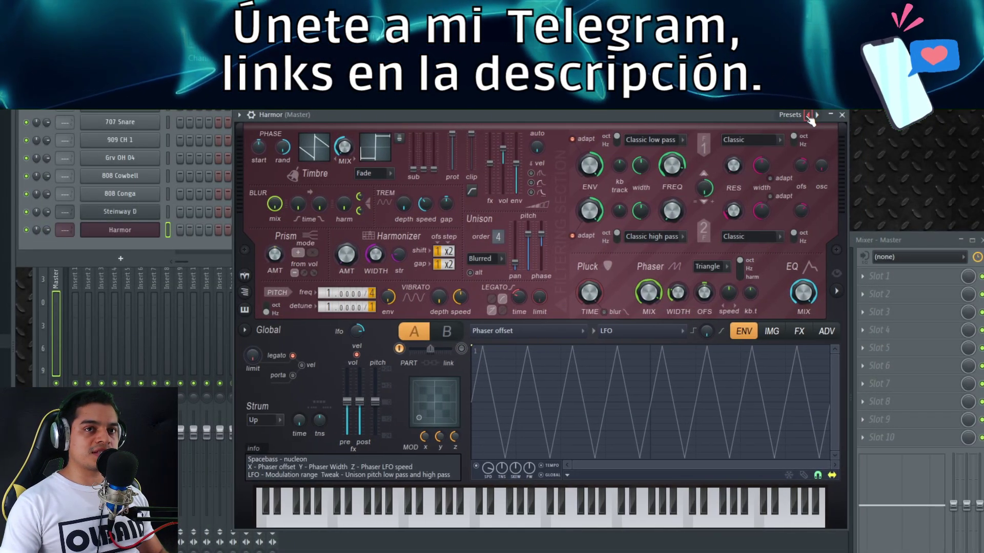
left_click(809, 116)
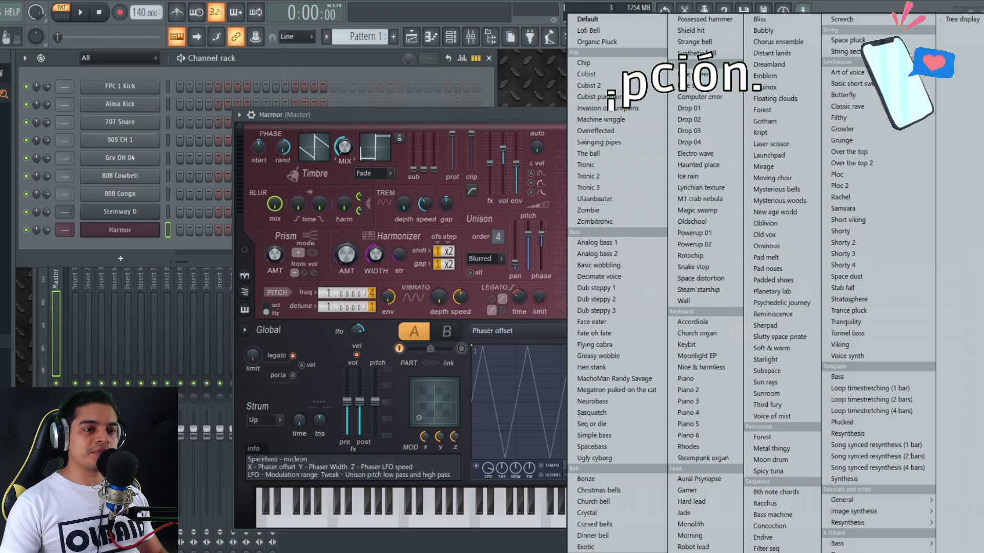
left_click(778, 249)
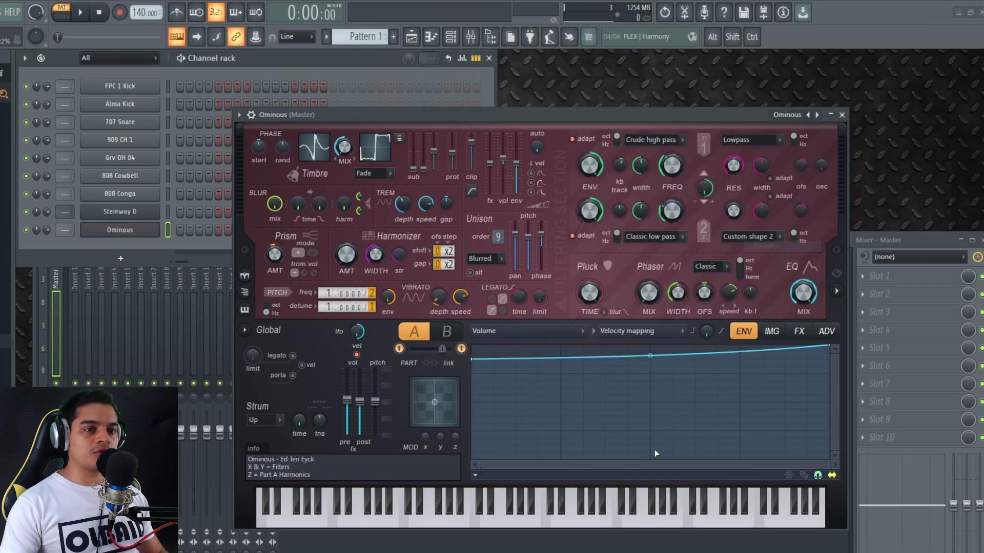
left_click(542, 520)
left_click(426, 521)
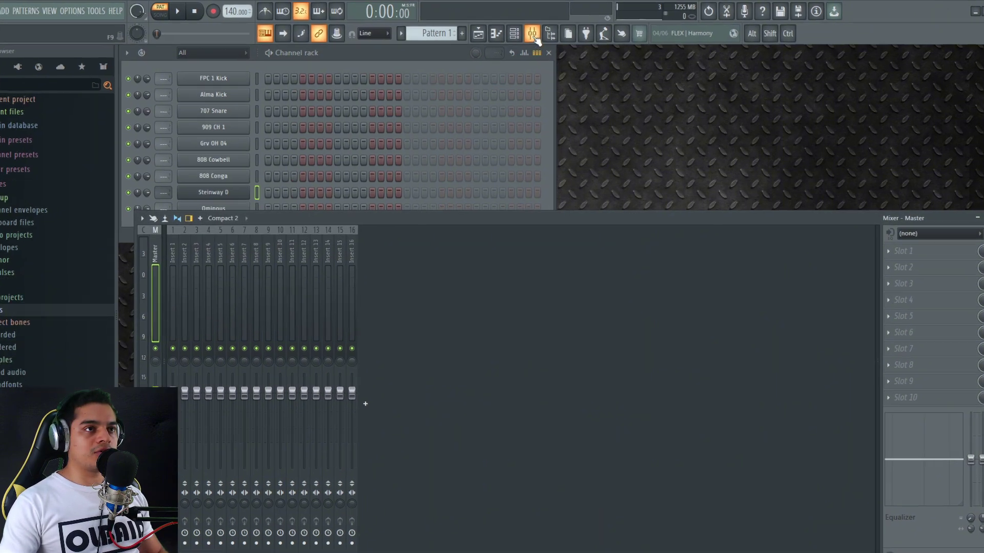
Hide and reopen the Mixer, and run the track selection from Insert 1 through Insert 16
left_click(537, 32)
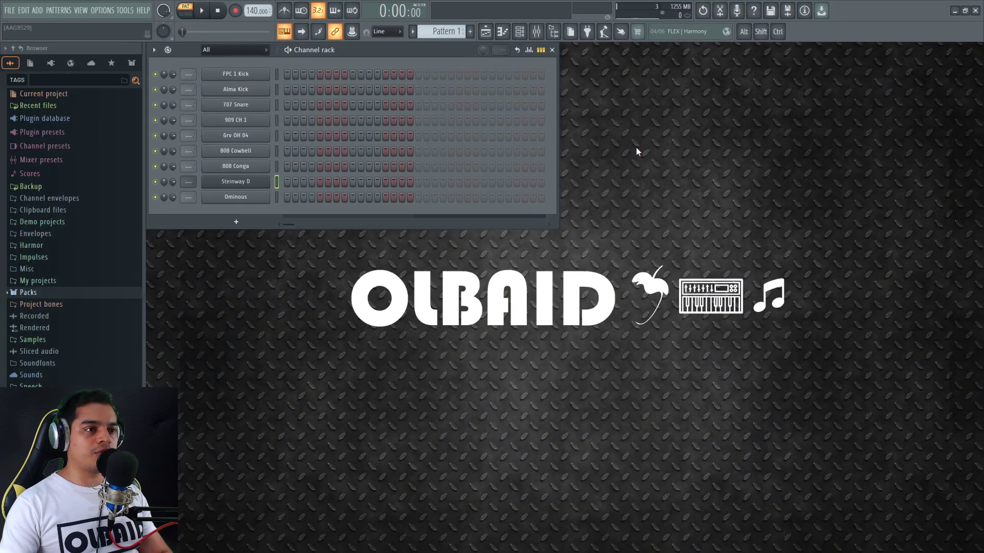
key("F9")
mouse_move(561, 210)
left_mouse_down()
mouse_move(560, 155)
mouse_move(624, 190)
mouse_move(561, 189)
mouse_move(565, 216)
left_mouse_up()
left_click(195, 238)
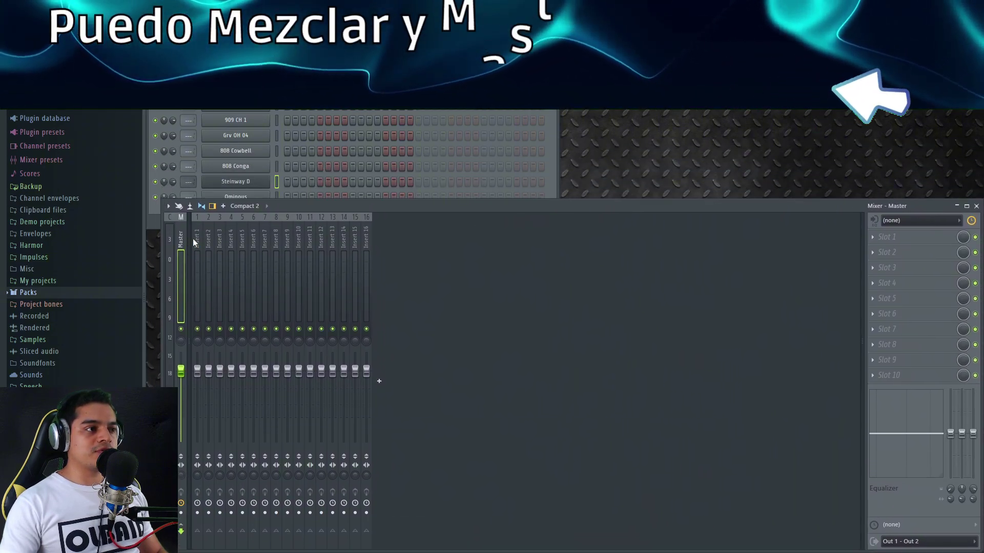
left_click_drag(223, 231, 370, 224)
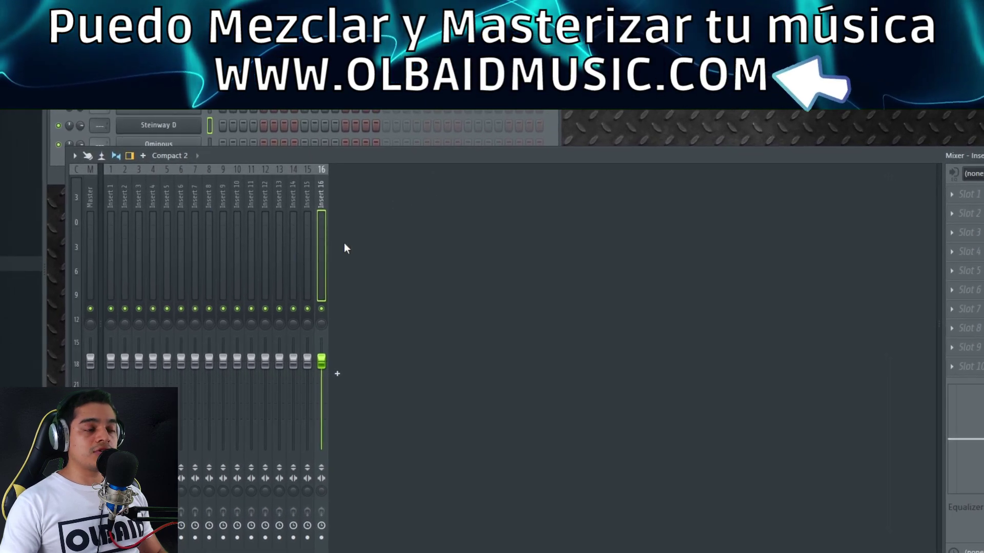
Add eleven insert tracks to the Mixer, up to Insert 27, and return the selection to Insert 1
left_click(327, 372)
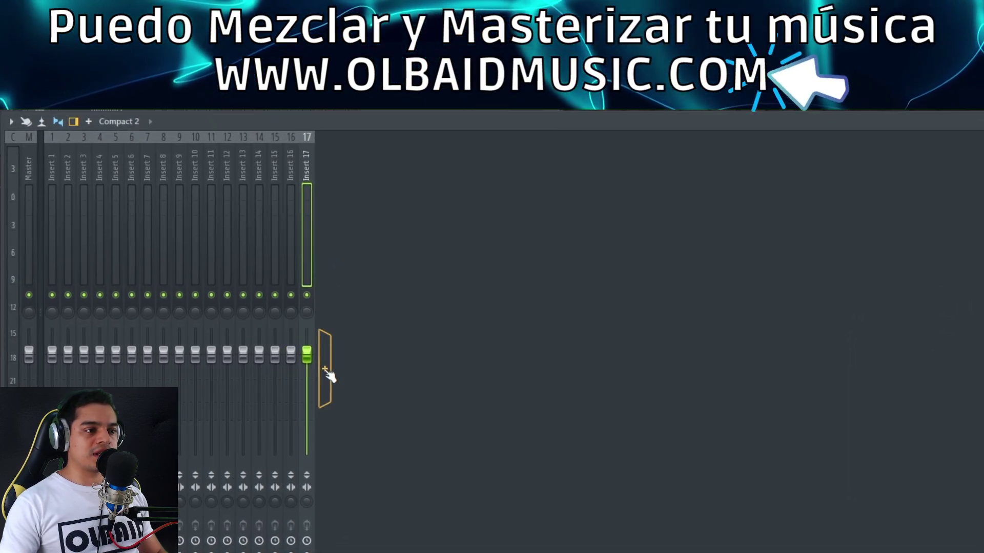
left_click(338, 376)
left_click(355, 377)
left_click(369, 377)
left_click(386, 378)
left_click(402, 378)
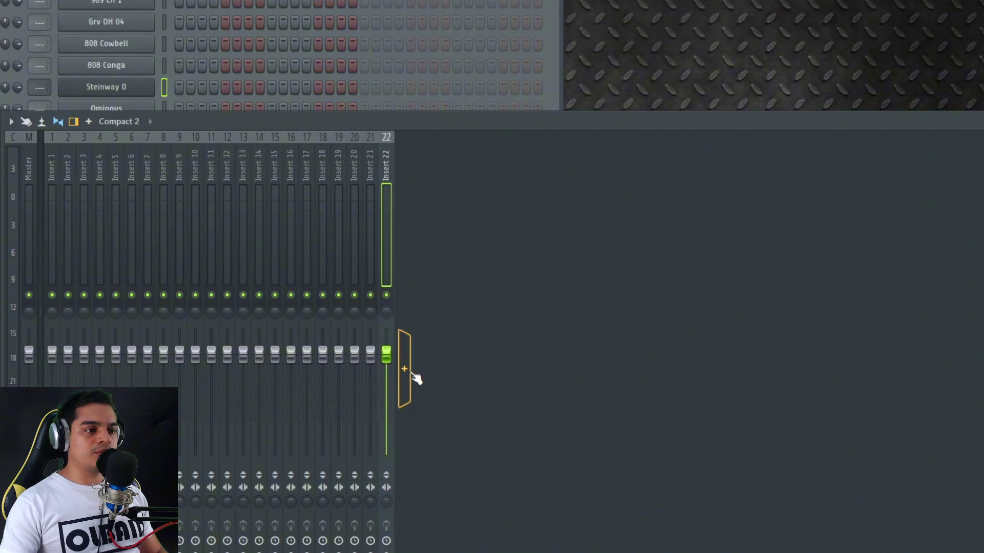
left_click(417, 378)
left_click(430, 378)
left_click(446, 378)
left_click(462, 378)
left_click(478, 378)
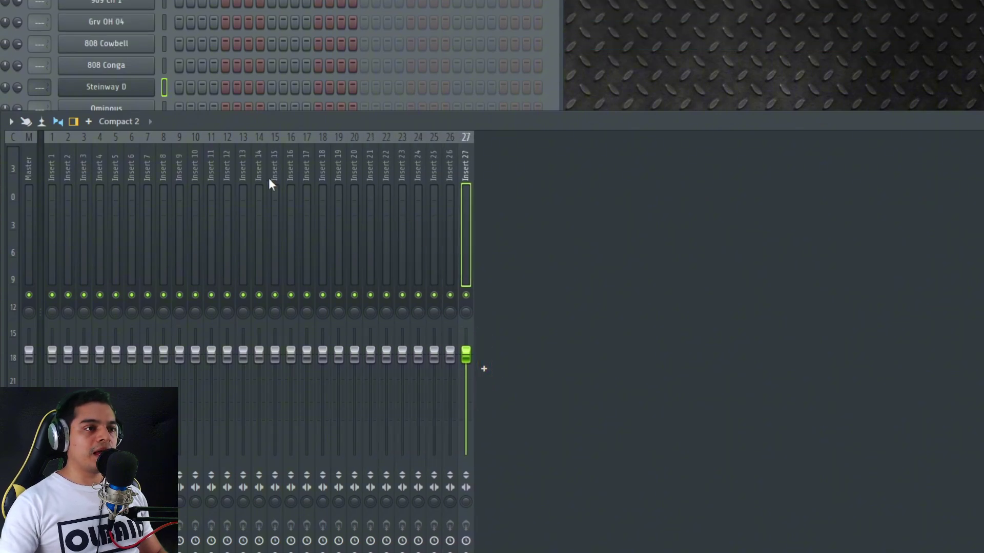
scroll(270, 183, "up", 20)
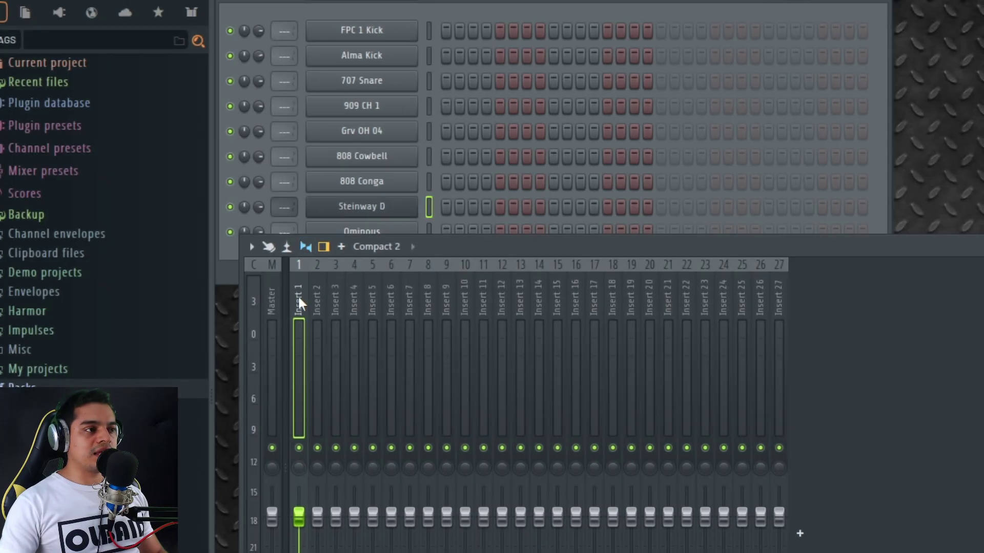
Route the Steinway D channel to mixer track 1 and select Insert 1 in the Mixer
left_click(311, 293)
left_click(298, 294)
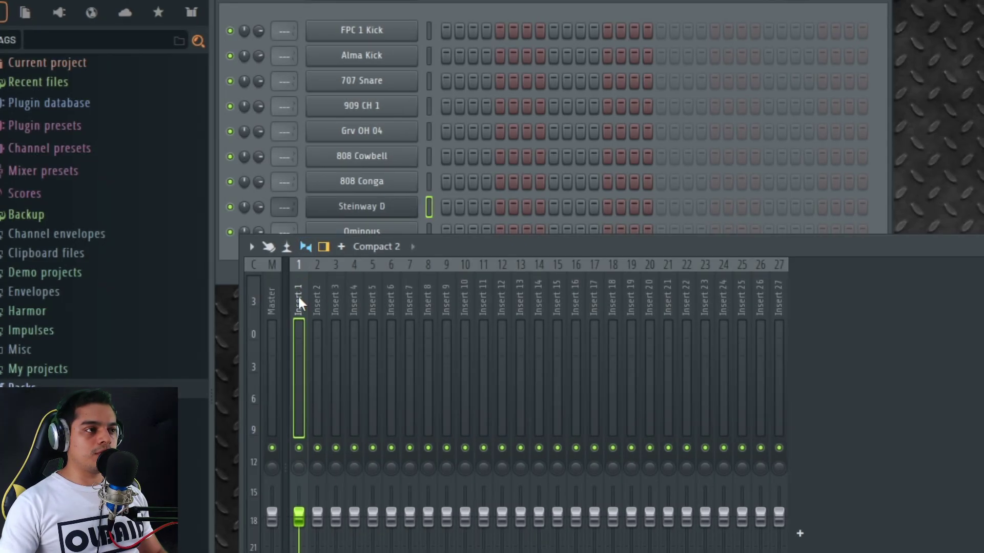
left_click(568, 4)
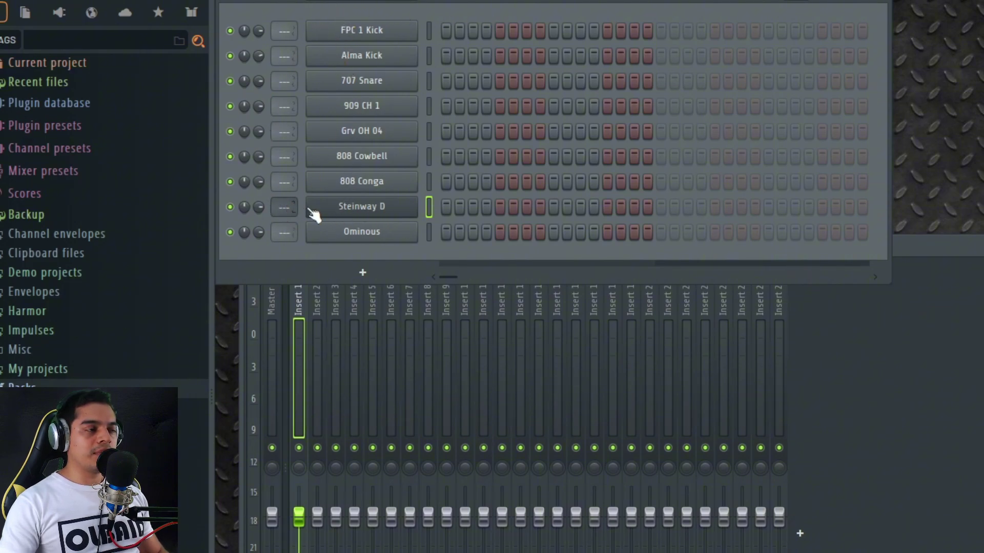
mouse_move(284, 208)
left_mouse_down()
mouse_move(283, 179)
mouse_move(284, 206)
left_mouse_up()
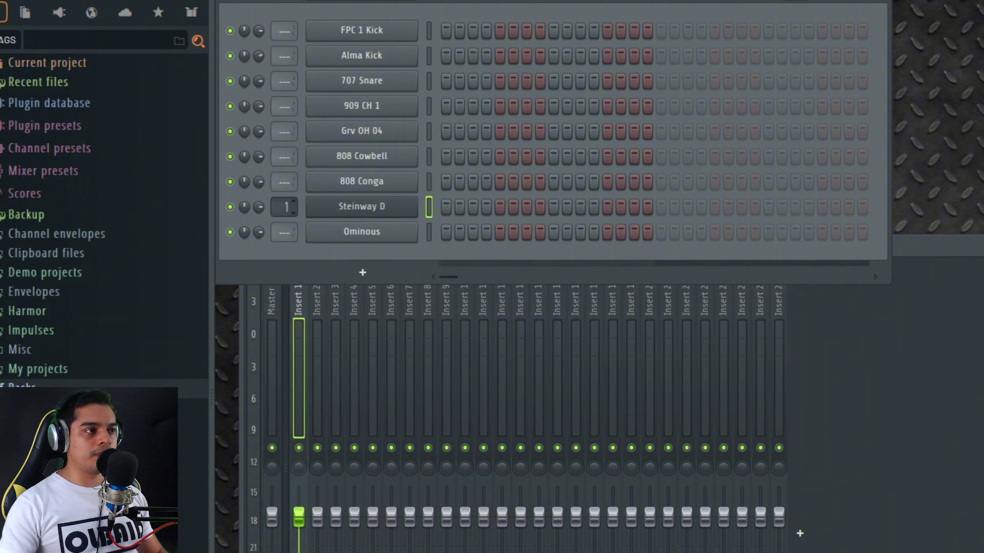
left_click(298, 309)
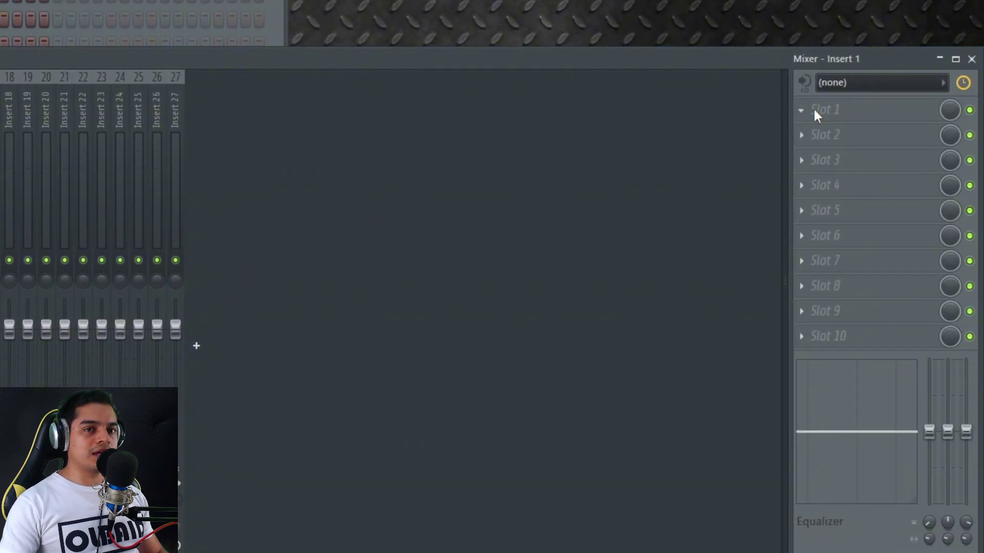
Load Fruity Delay 3 into Slot 1 of Insert 1 and move its window over the Mixer
left_click(814, 110)
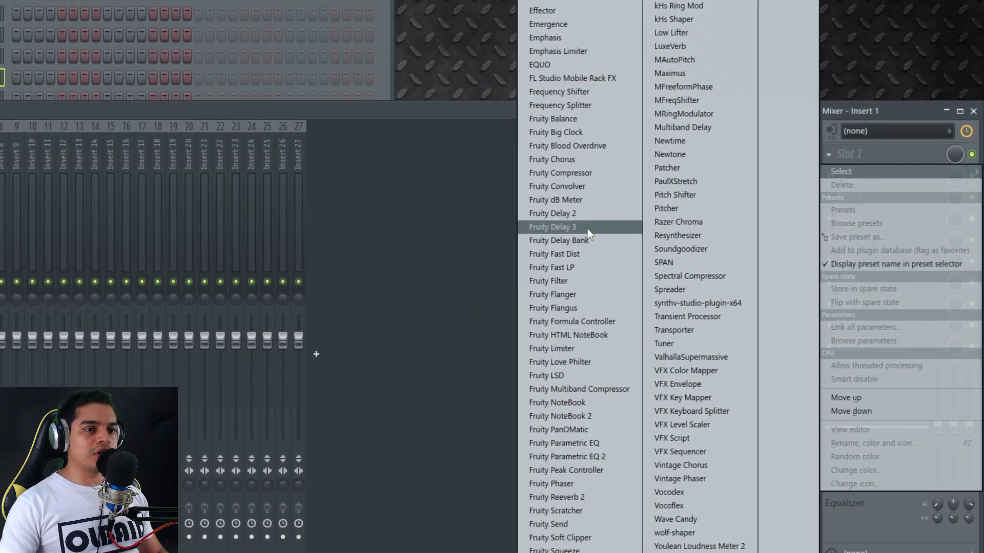
left_click(533, 219)
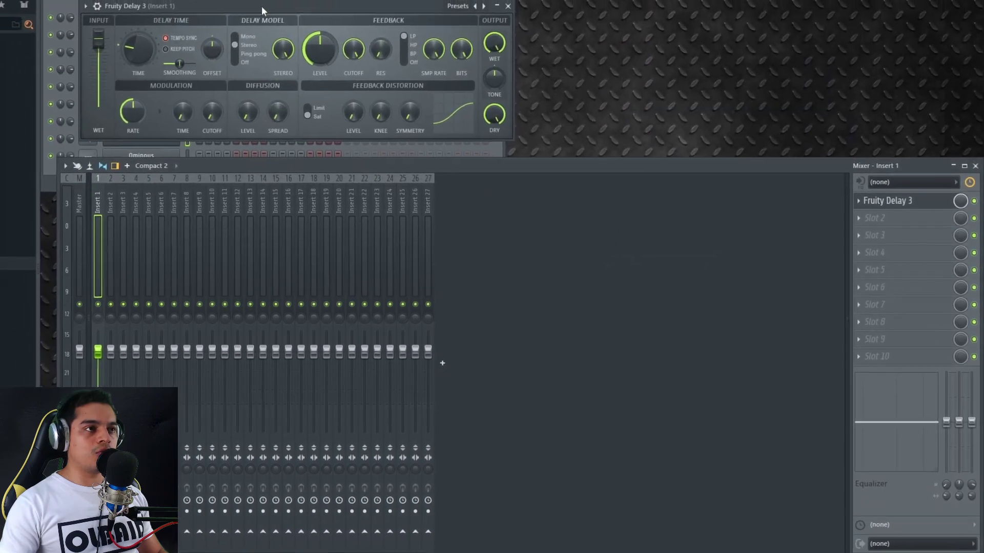
left_click_drag(262, 7, 452, 256)
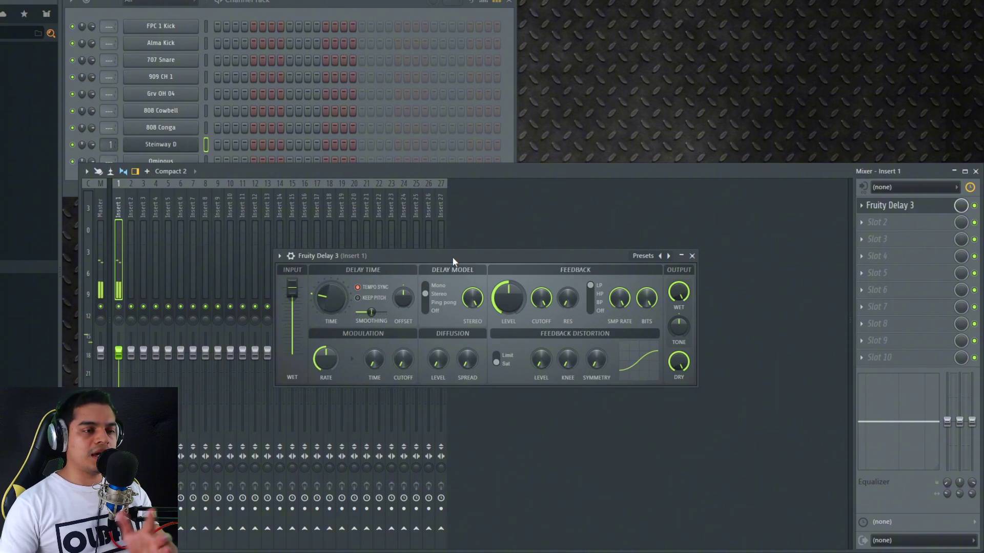
left_click_drag(451, 259, 406, 209)
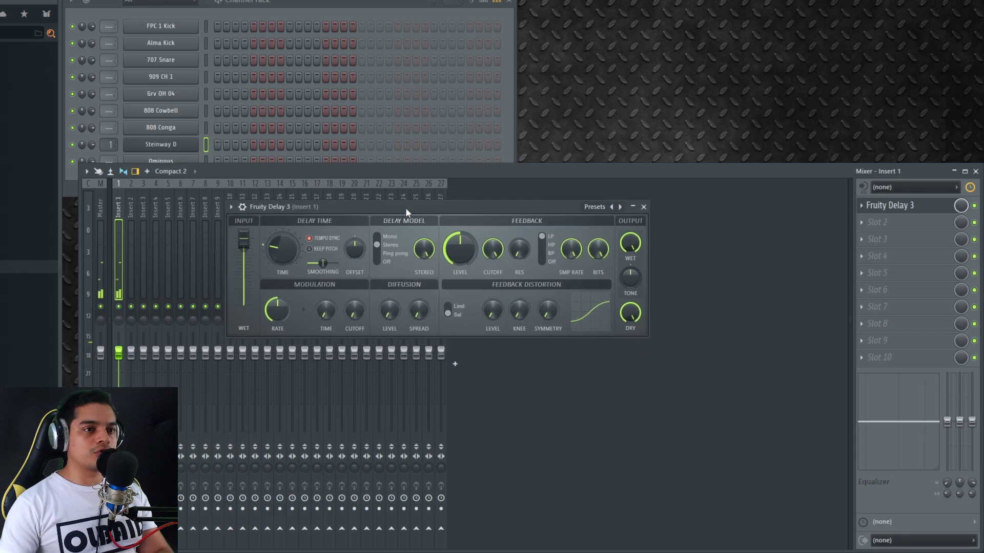
Step through Fruity Delay 3's presets from Mono to Ping pong
left_click(615, 207)
left_click(628, 254)
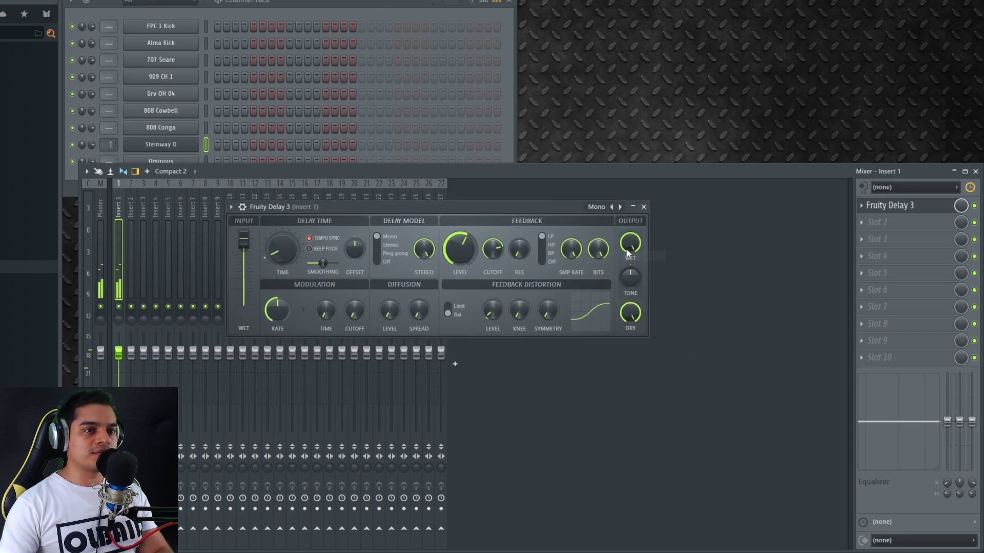
left_click(621, 208)
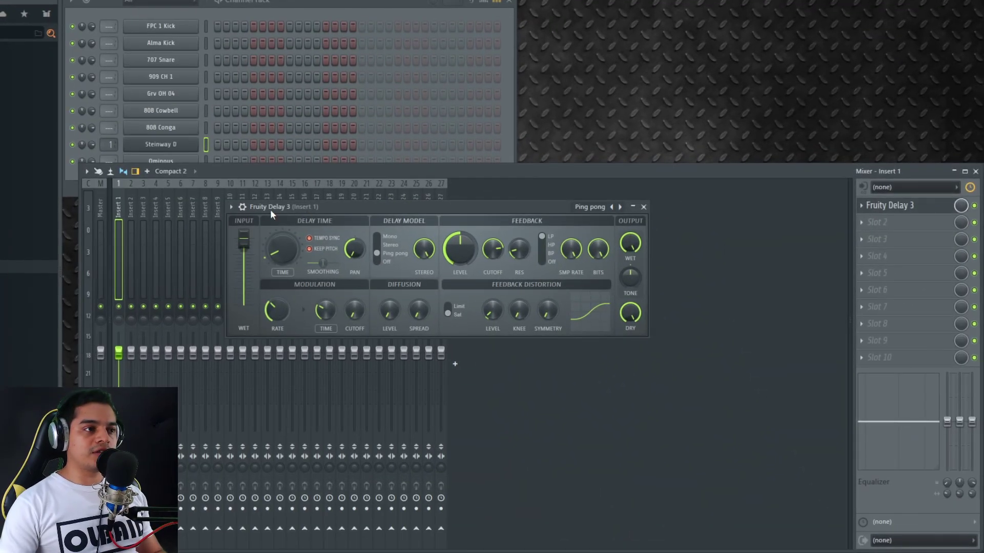
Replace Fruity Delay 3 in Slot 1 of Insert 1 with Distructor
left_click(231, 208)
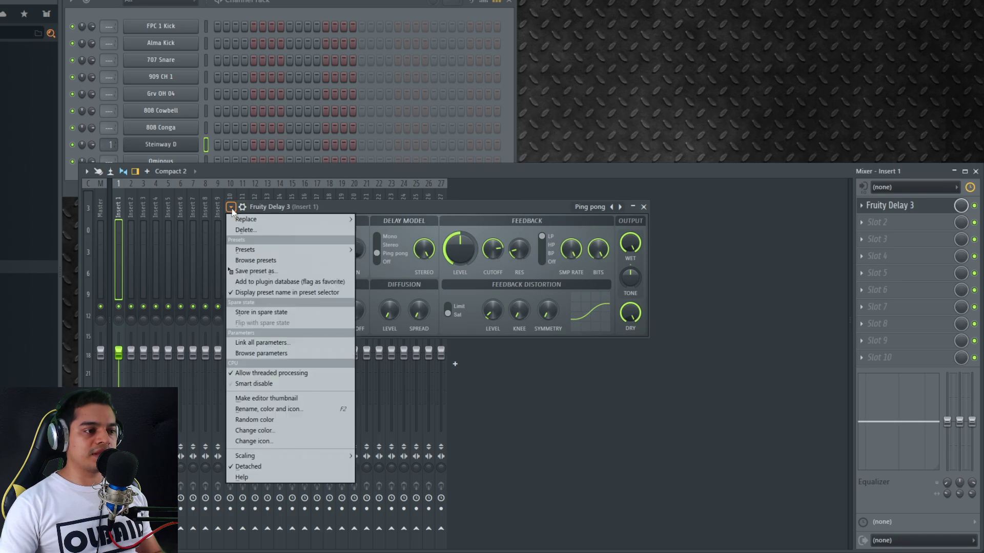
left_click(788, 204)
left_click(863, 206)
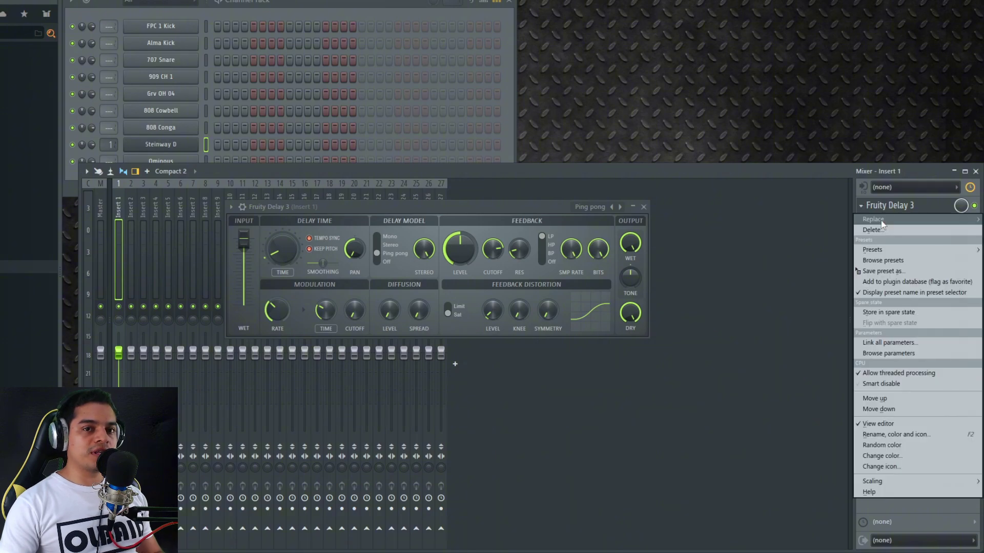
mouse_move(881, 221)
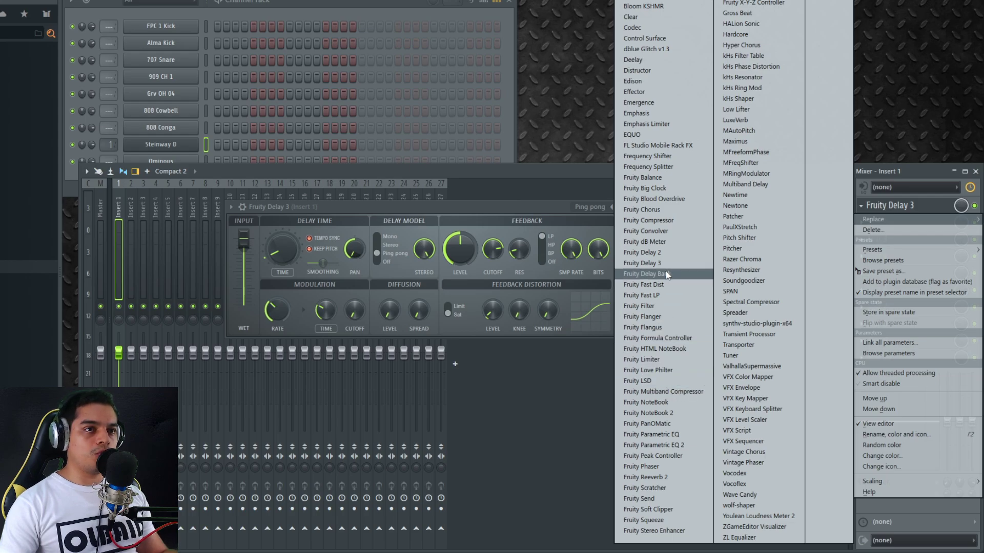
left_click(641, 70)
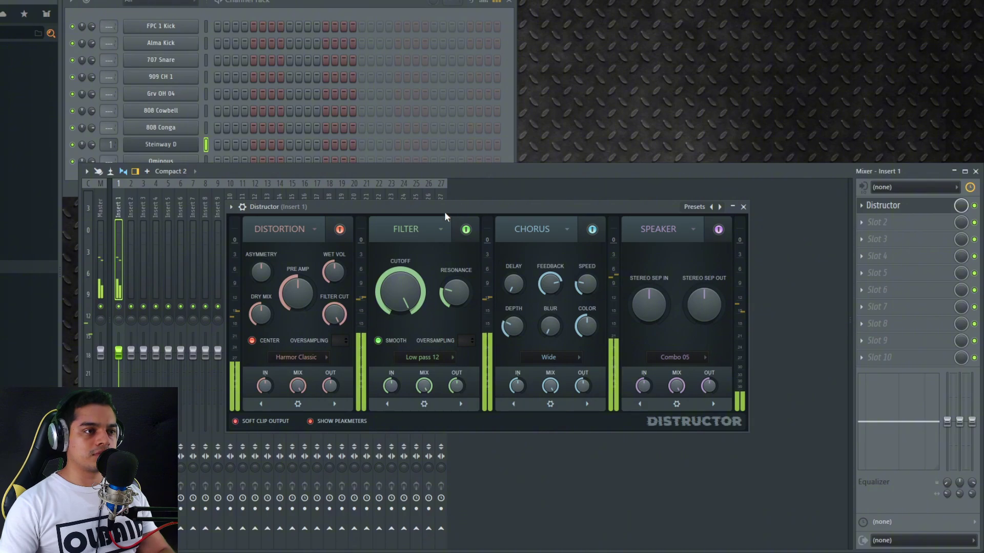
Turn up the Pre Amp in Distructor's distortion section, then close the plugin and the Mixer
left_click_drag(299, 294, 299, 255)
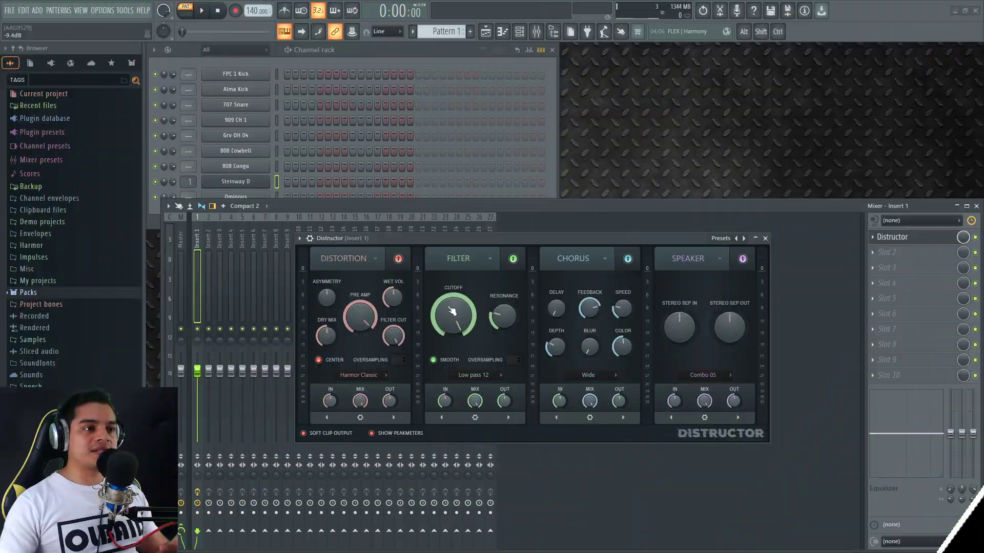
left_click(763, 237)
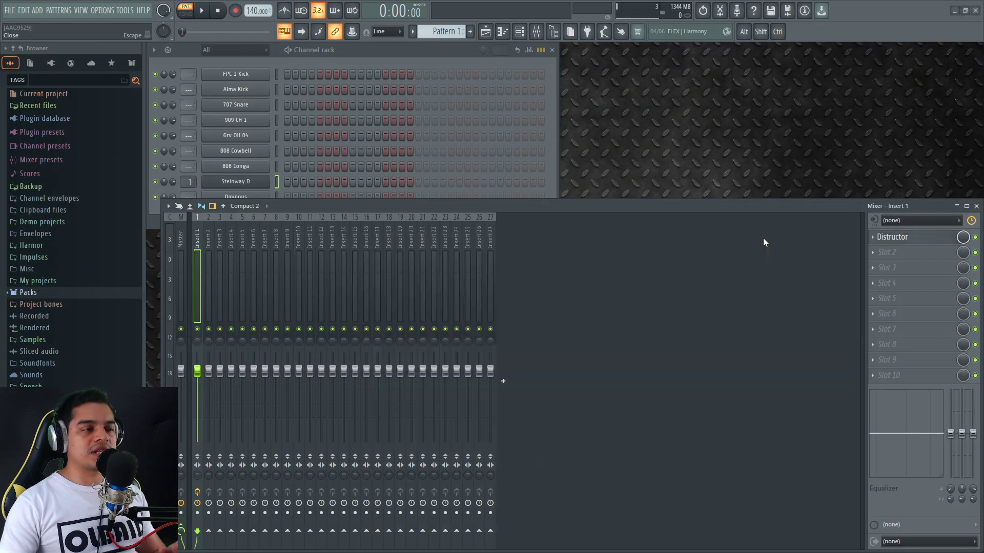
left_click(353, 53)
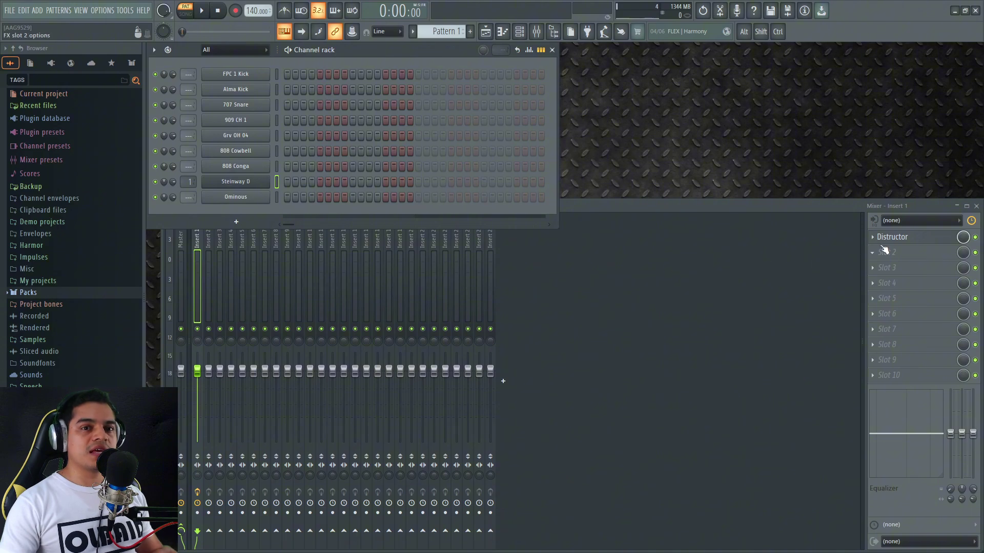
left_click(601, 210)
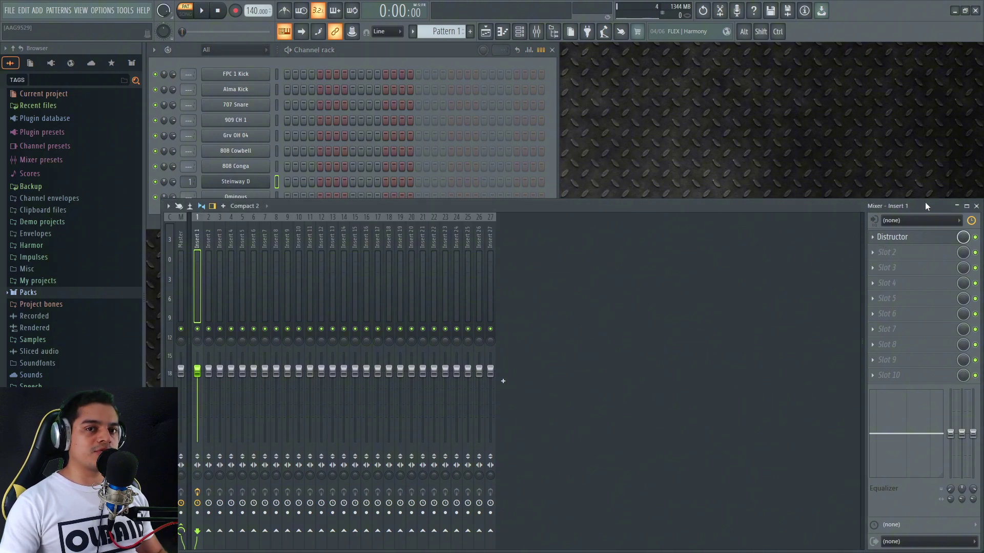
left_click(976, 206)
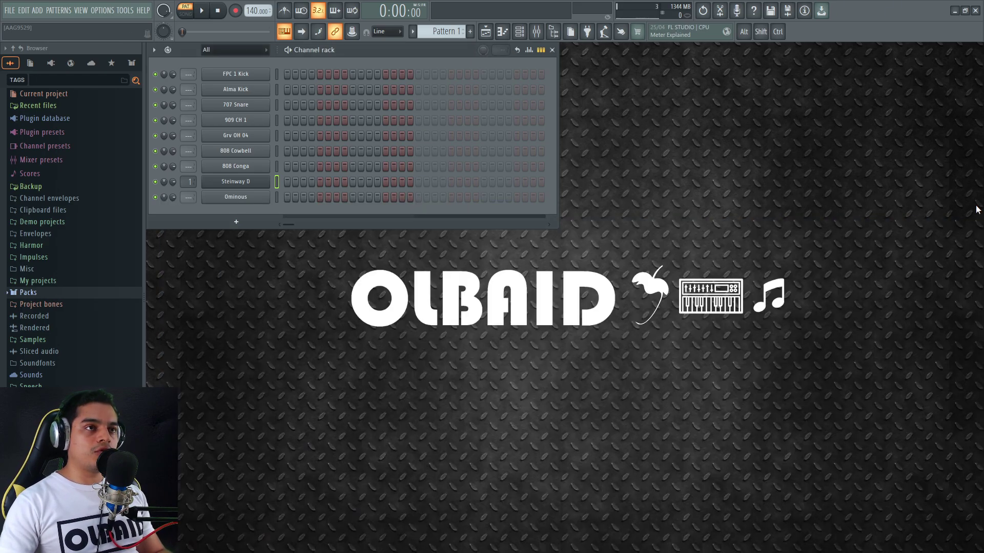
Show and hide the Playlist several times, leaving it open
left_click(486, 31)
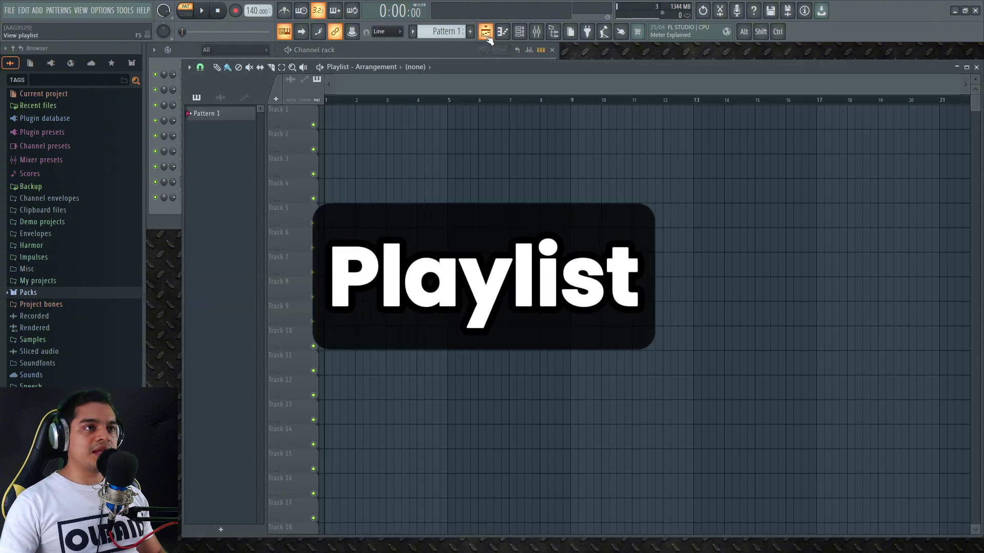
left_click(485, 32)
left_click(486, 32)
left_click(487, 33)
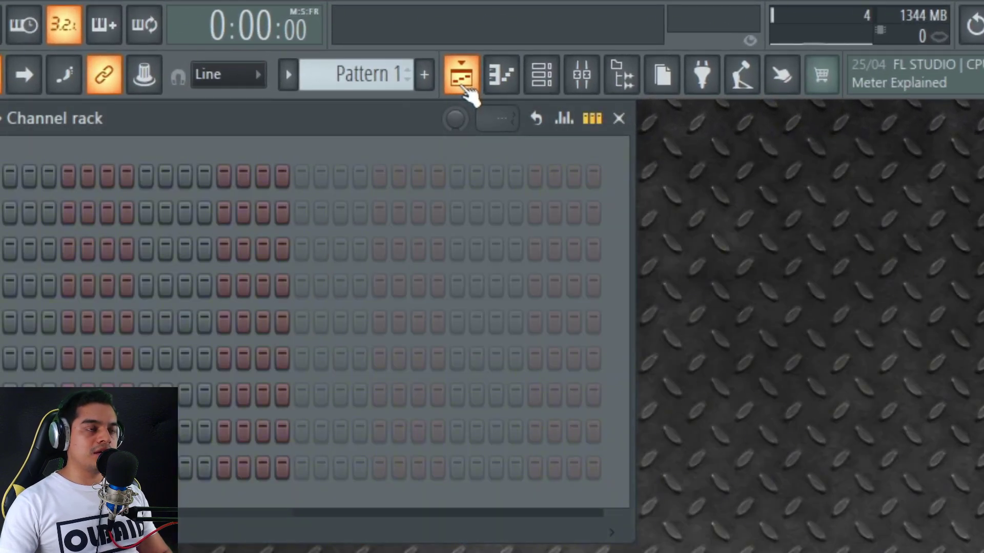
key("F5")
key("F5")
key("F5")
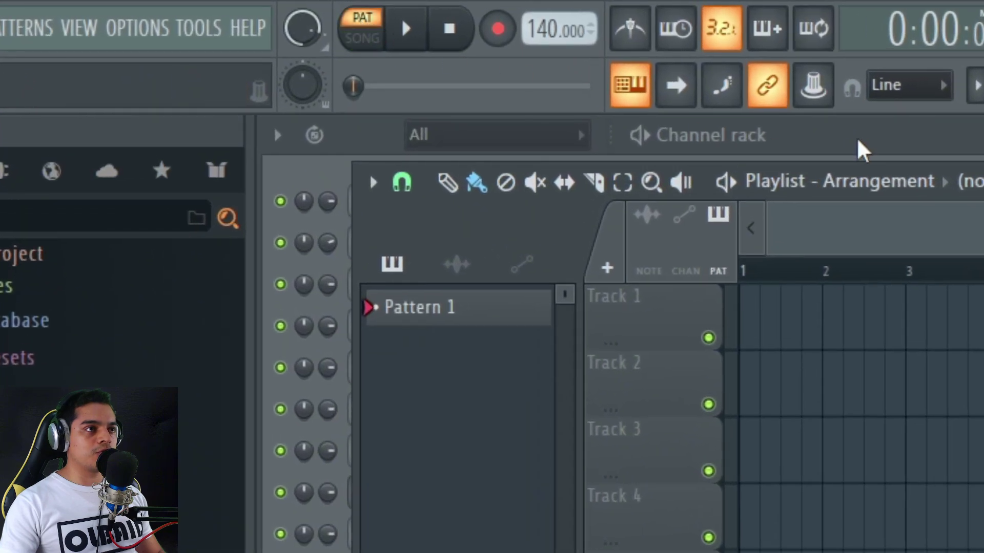
Switch playback from Pattern to Song mode and bring the Playlist back up
left_click(862, 150)
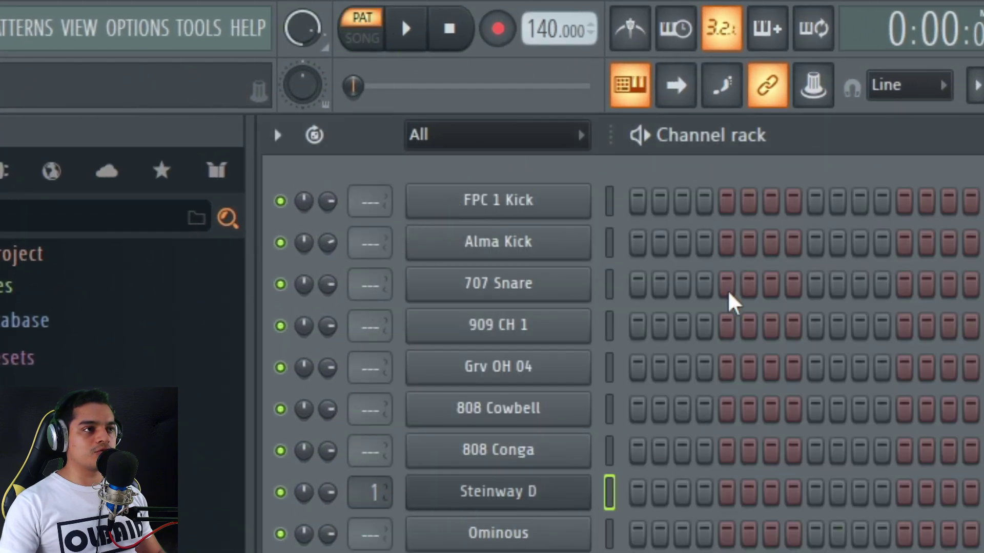
left_click(365, 37)
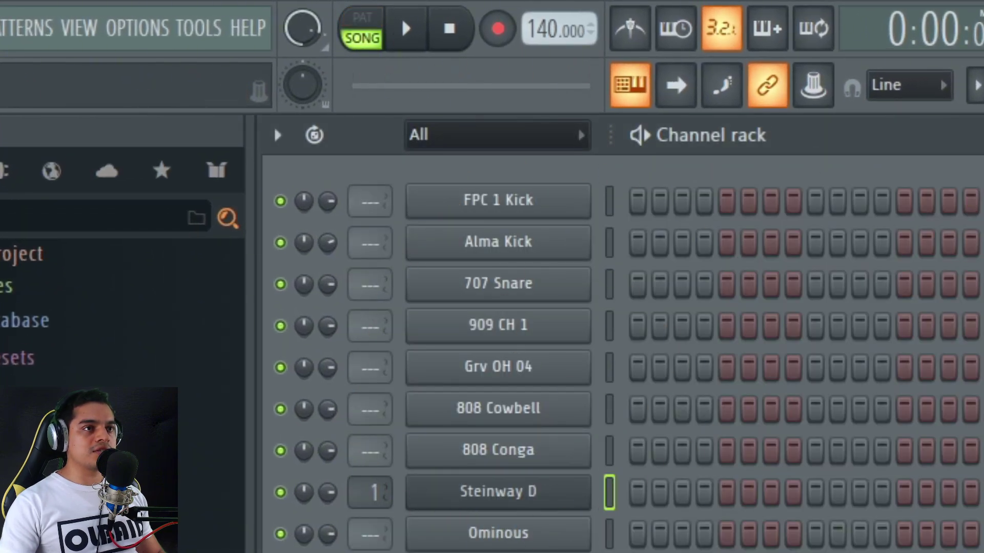
key("F5")
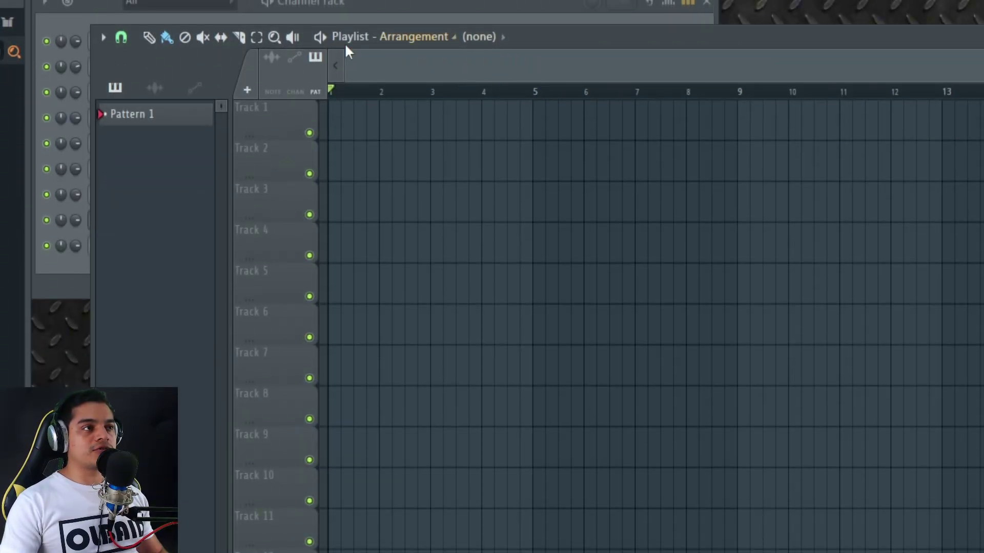
Place seven Pattern 1 clips across Tracks 1 to 5 of the Playlist, between bars 2 and 11
left_click(134, 115)
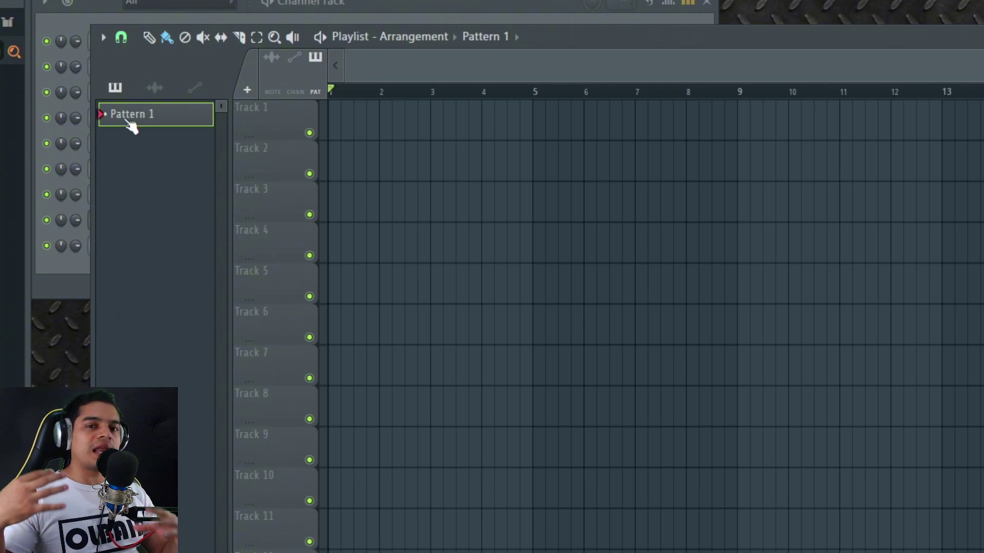
left_click(405, 134)
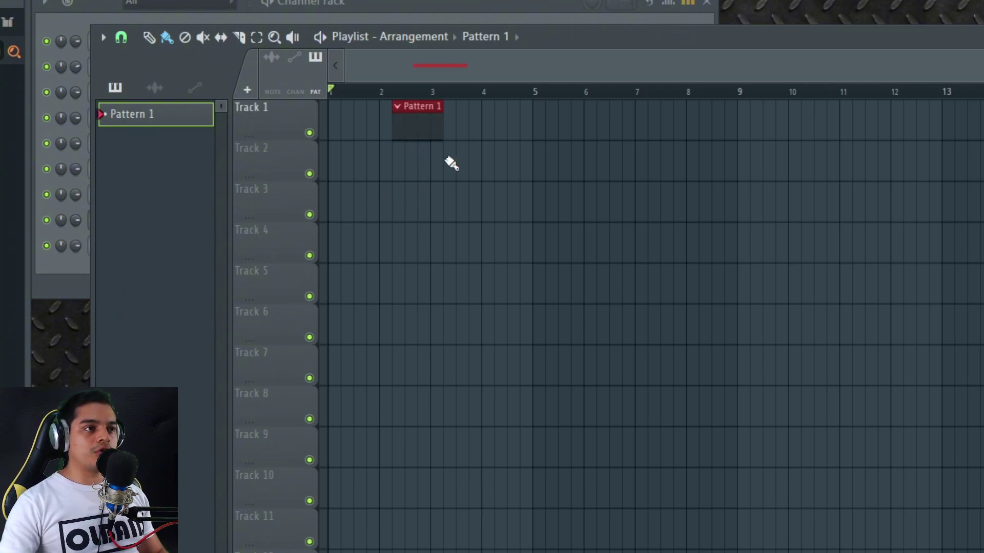
left_click(489, 161)
left_click(604, 160)
left_click(676, 204)
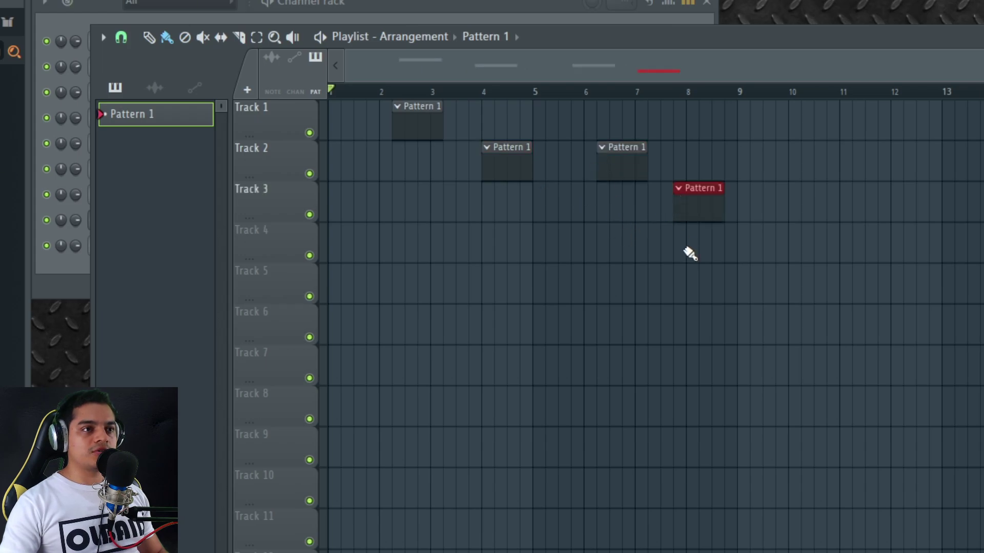
left_click(689, 251)
left_click(753, 207)
left_click(804, 282)
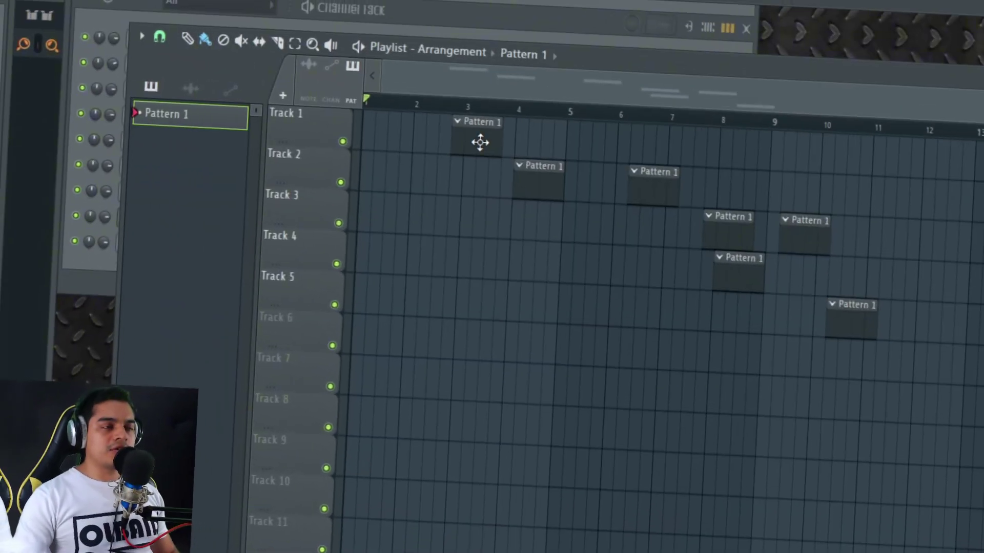
Move the Track 1 clip to bar 5 on Track 4 and delete all Pattern 1 clips from the Playlist
left_click_drag(480, 143, 558, 211)
right_click(493, 163)
right_click(621, 164)
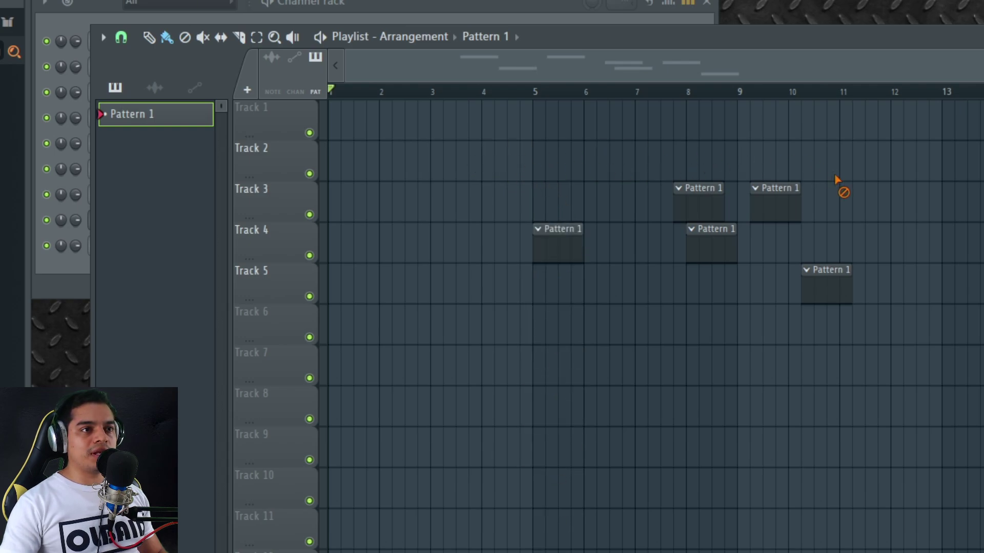
right_click(775, 194)
right_click(698, 199)
right_click(564, 254)
right_click(708, 239)
right_click(827, 286)
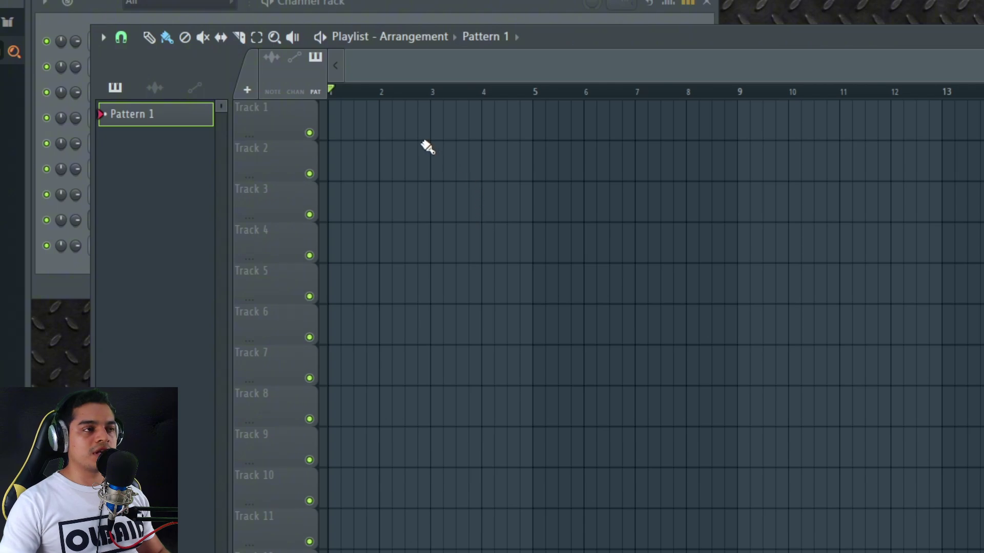
Add a BooBass instrument track to the Playlist, move its plugin window over the grid, and show the Mixer
left_click(247, 90)
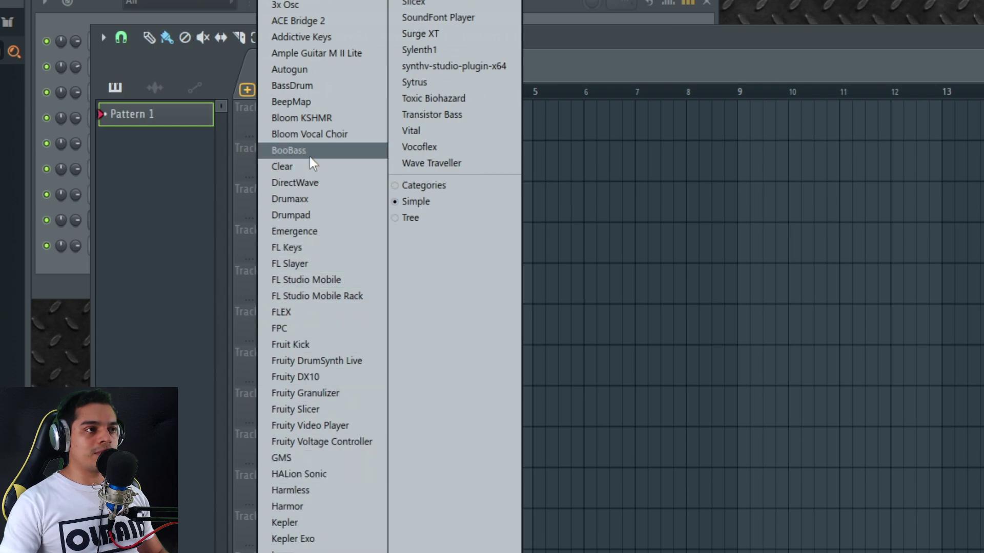
left_click(345, 150)
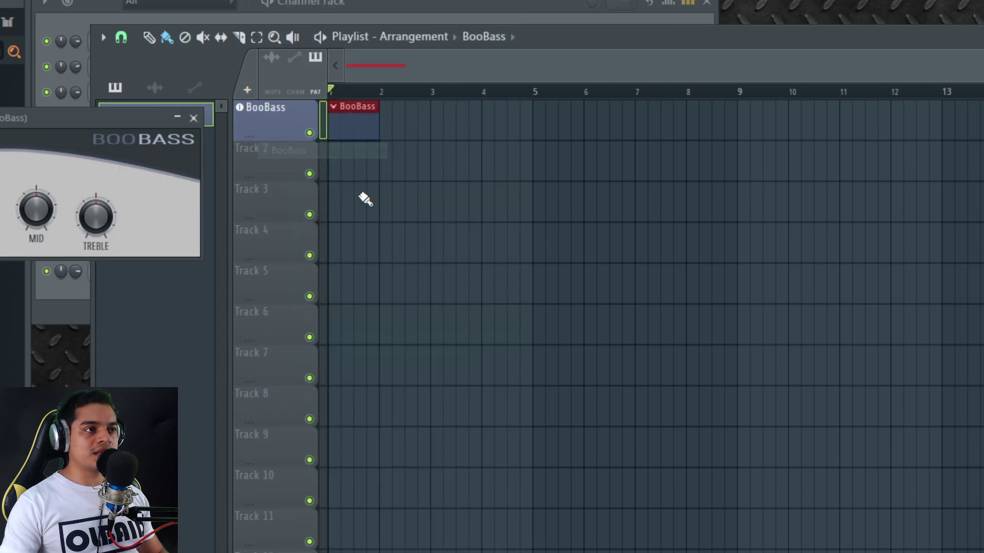
left_click_drag(105, 117, 549, 299)
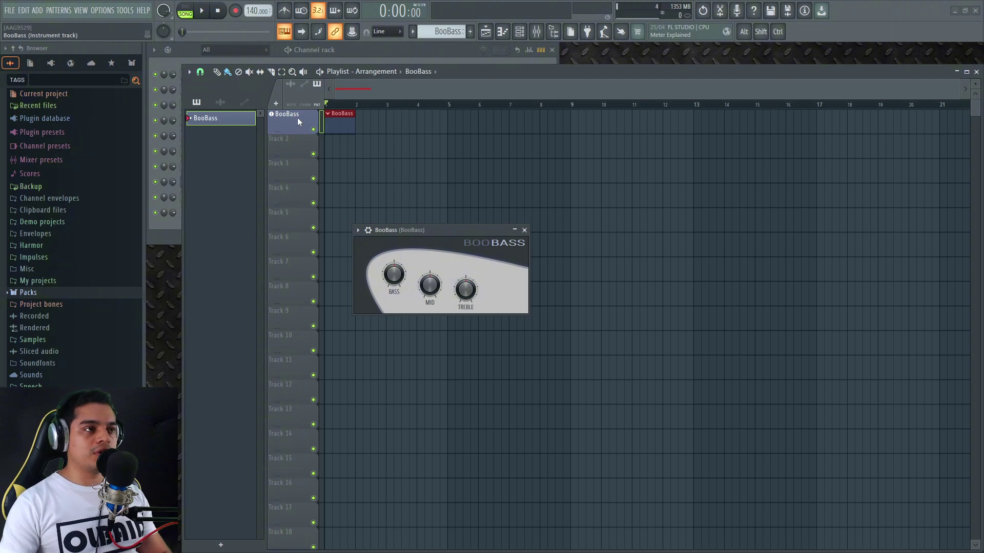
left_click_drag(418, 231, 424, 229)
key("F9")
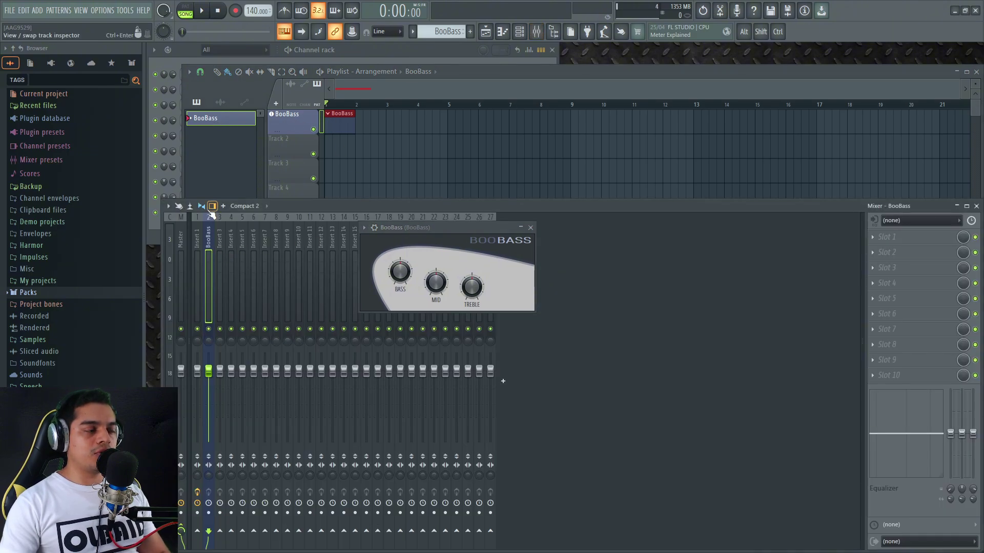
Close BooBass, add a Sakura instrument track on Playlist Track 2, and show the Mixer
left_click(532, 227)
left_click(508, 75)
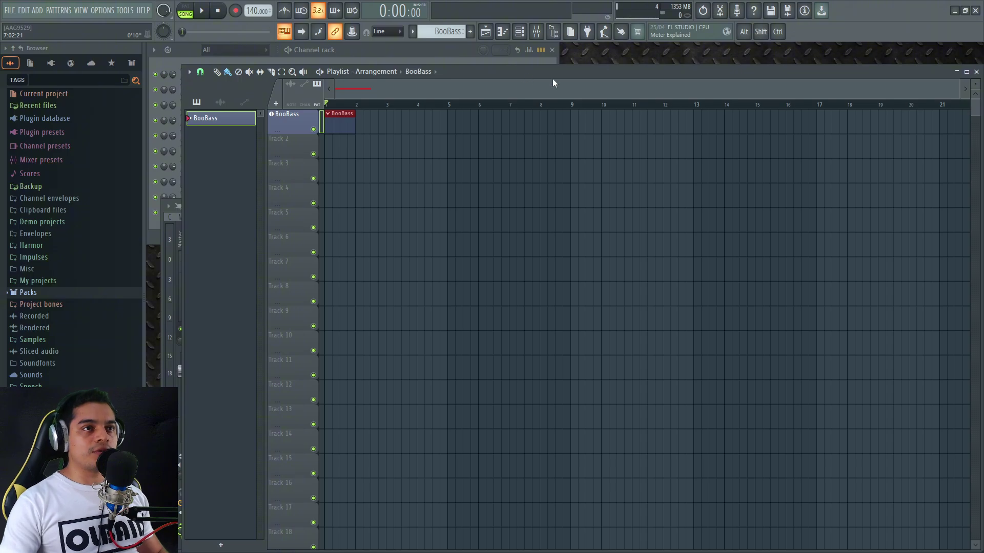
left_click(587, 34)
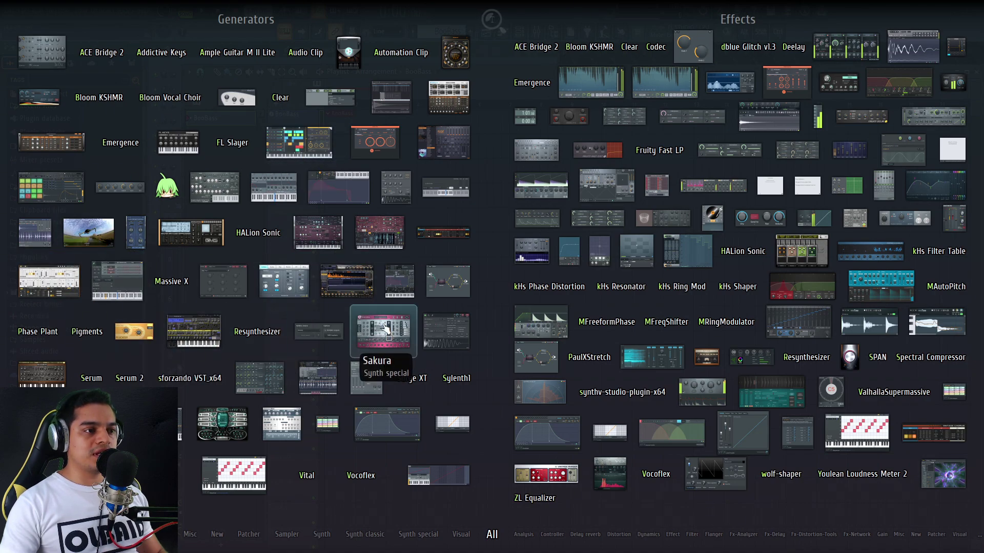
left_click_drag(383, 332, 571, 177)
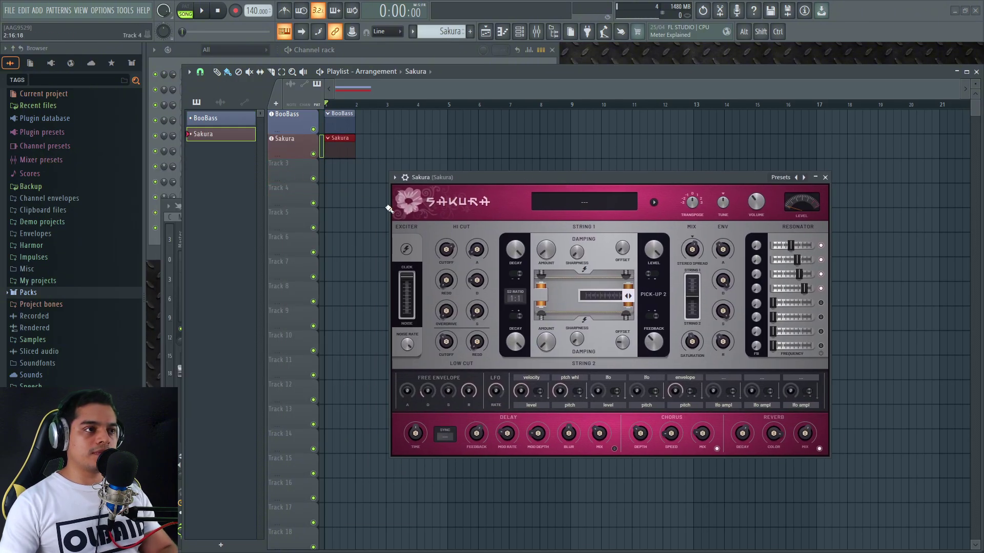
left_click(824, 178)
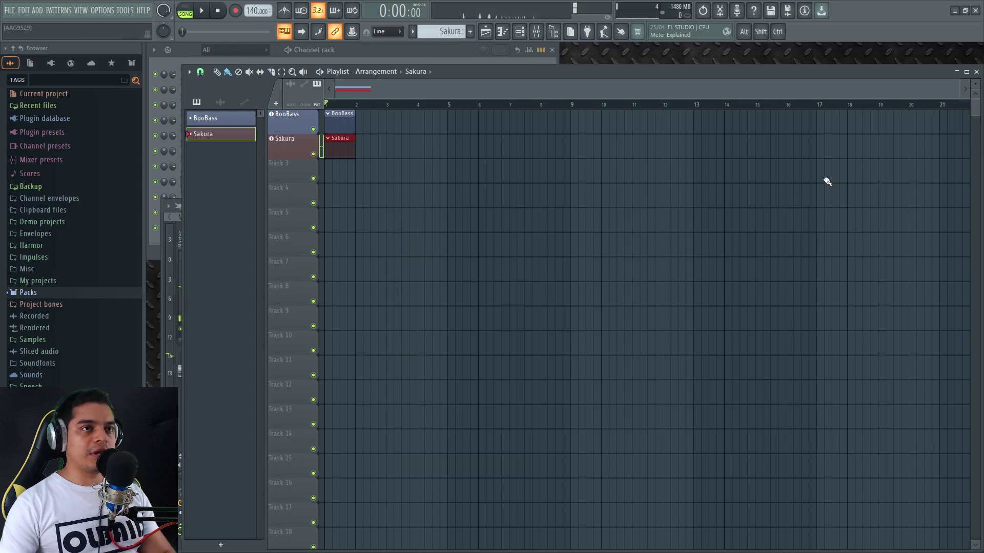
key("F9")
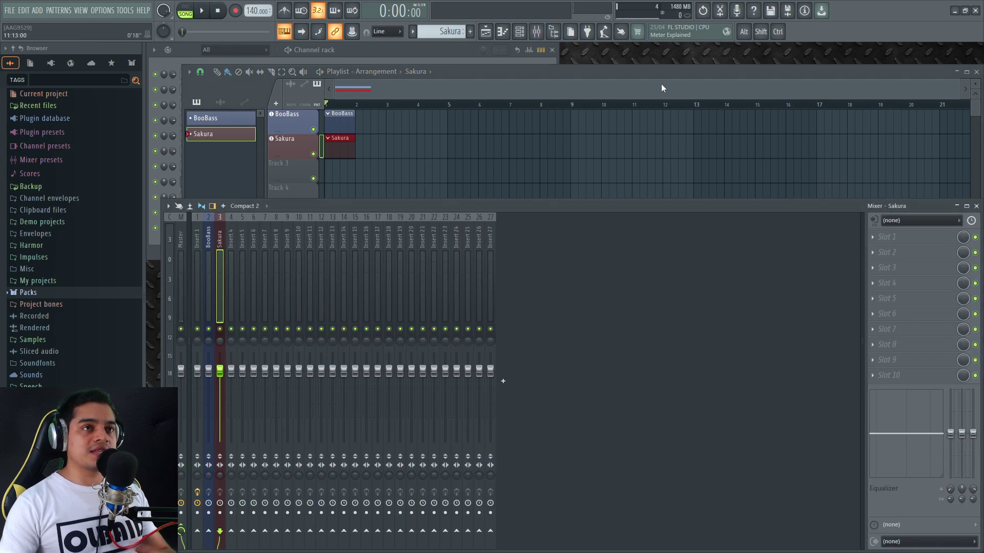
Add the Sawer synth from the plugin picker, audition notes on its keyboard, and close its window
left_click(586, 31)
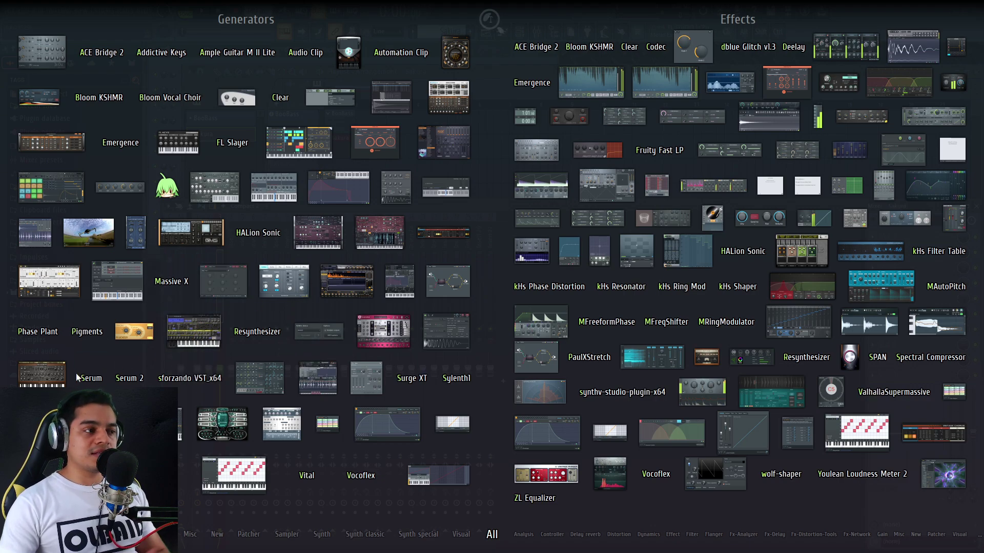
left_click_drag(34, 379, 626, 245)
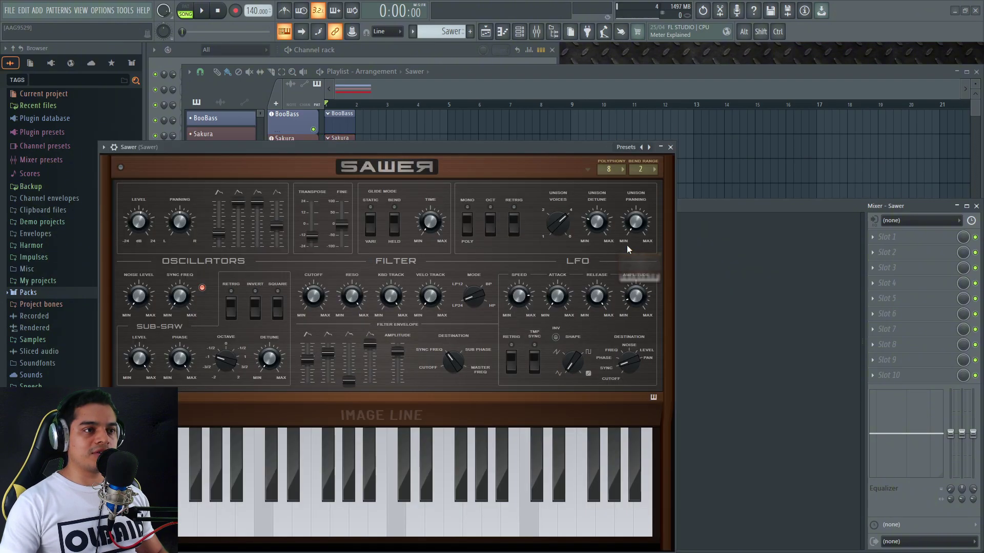
left_click(378, 507)
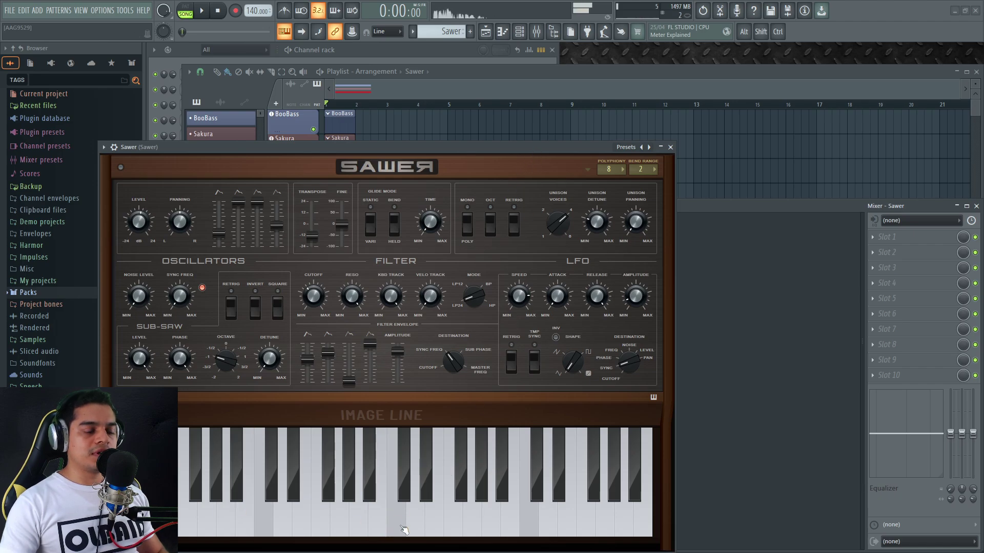
left_click(453, 523)
left_click(671, 147)
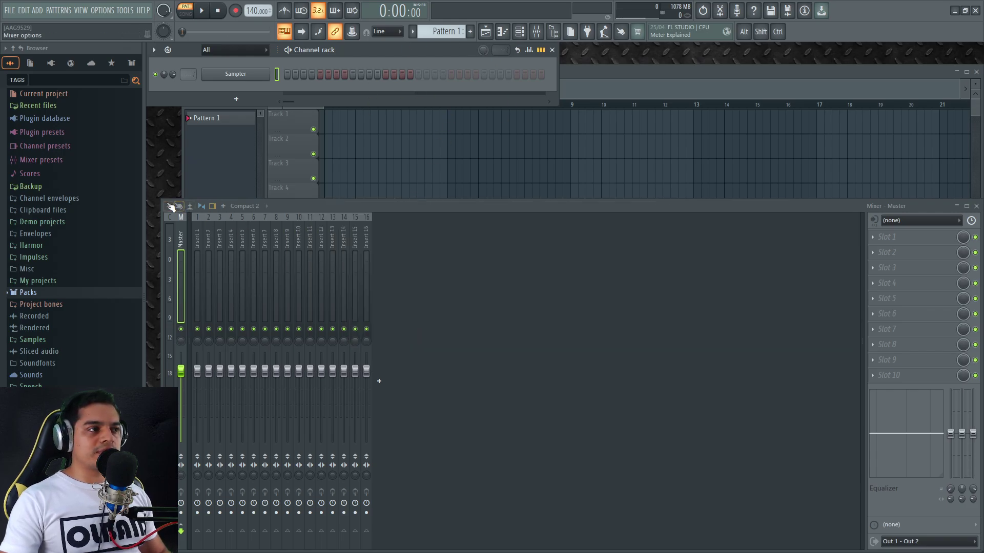
Resize the Mixer to the lower part of the workspace and shrink the Playlist above it, beside the Channel rack
left_click_drag(161, 198, 146, 304)
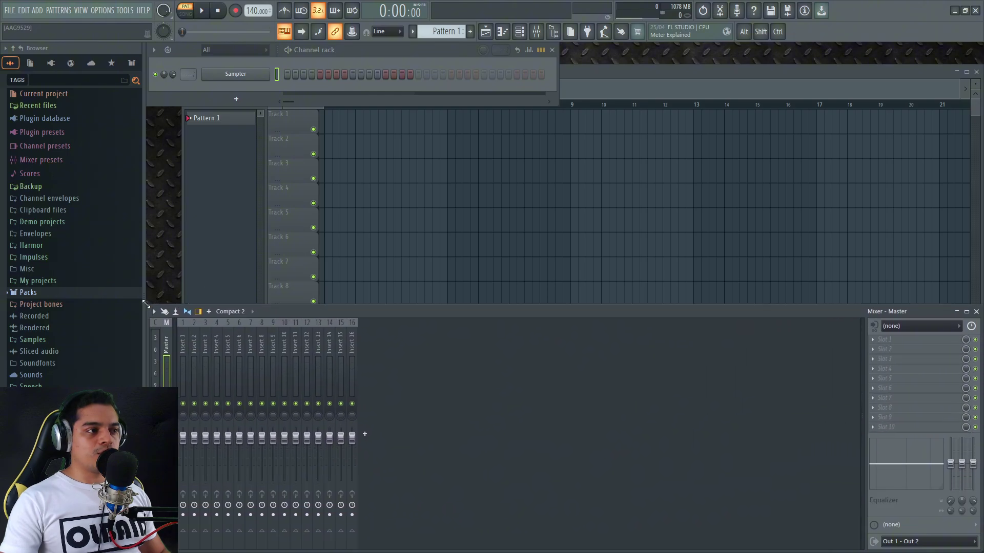
left_click(588, 73)
left_click_drag(590, 67, 604, 42)
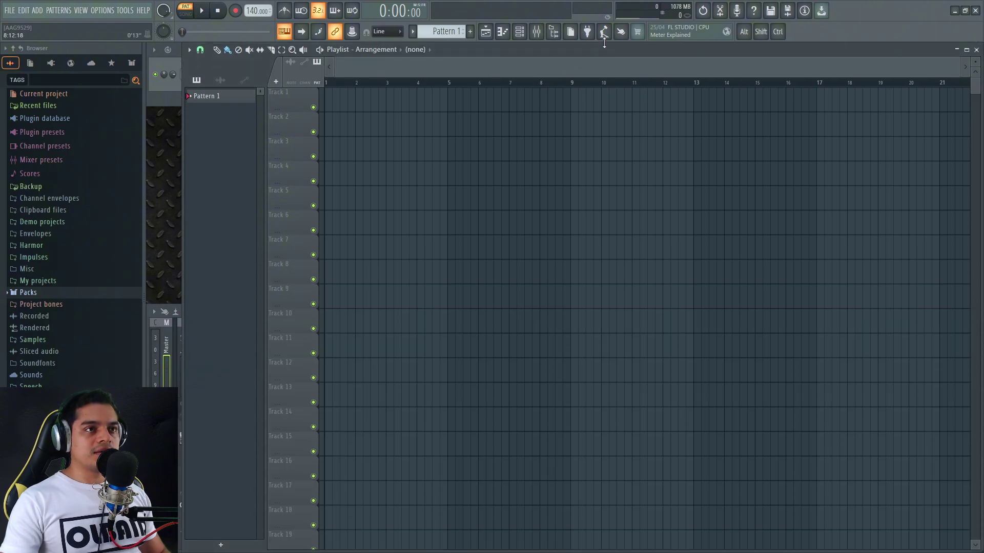
left_click_drag(307, 549, 307, 299)
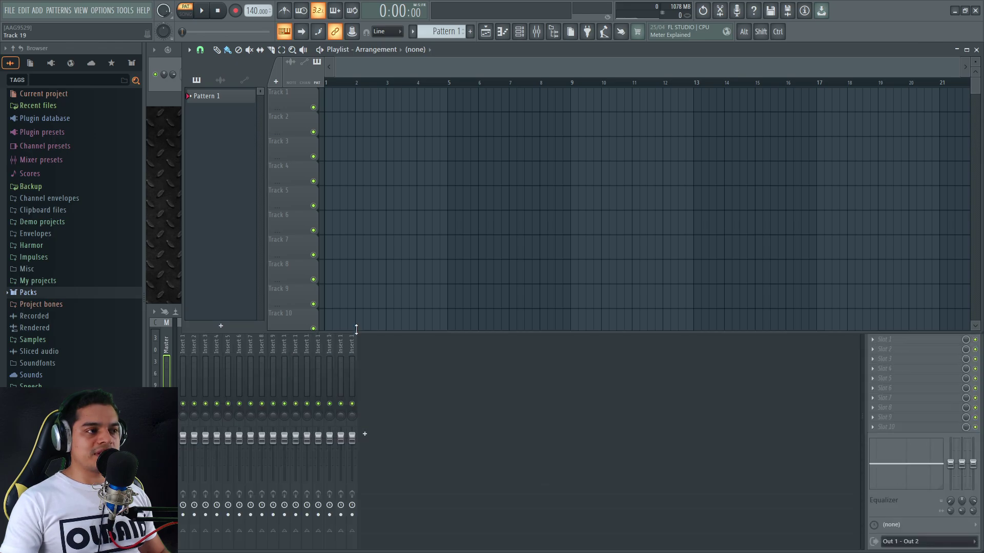
left_click_drag(186, 201, 587, 200)
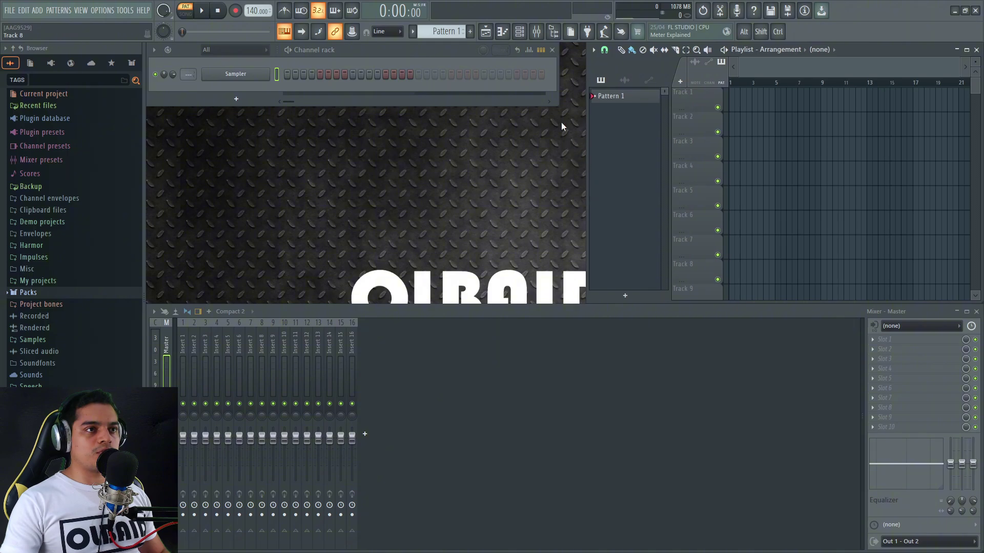
Narrow the Channel rack to 16 steps, widen the Playlist to meet it, and lower the border between Playlist and Mixer
left_click_drag(559, 77, 438, 91)
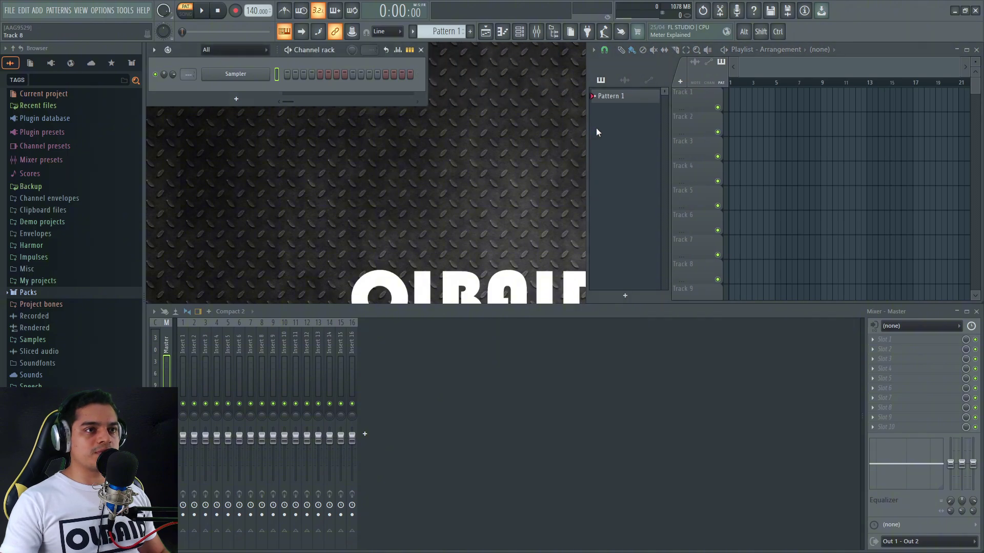
left_click_drag(587, 131, 428, 137)
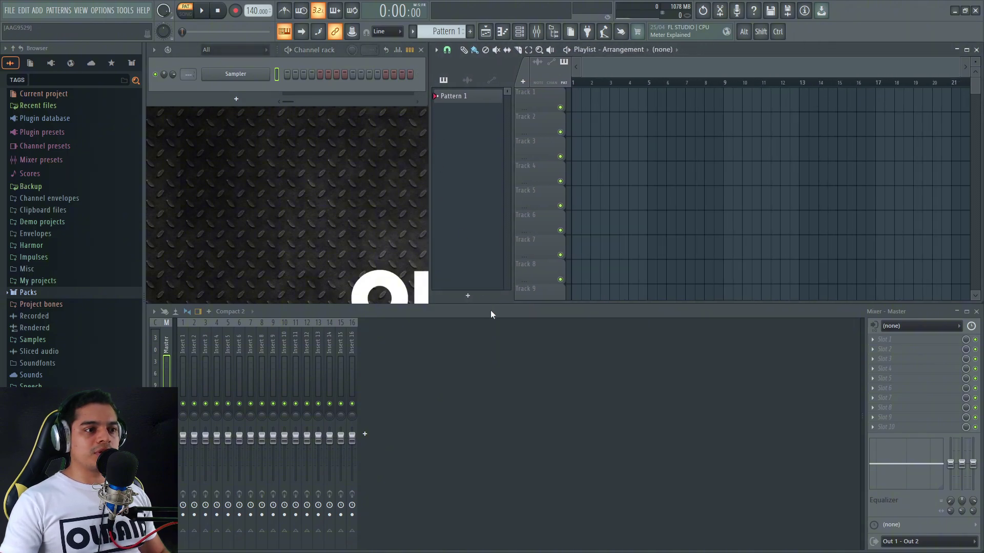
left_click_drag(496, 305, 499, 332)
left_click_drag(545, 305, 542, 329)
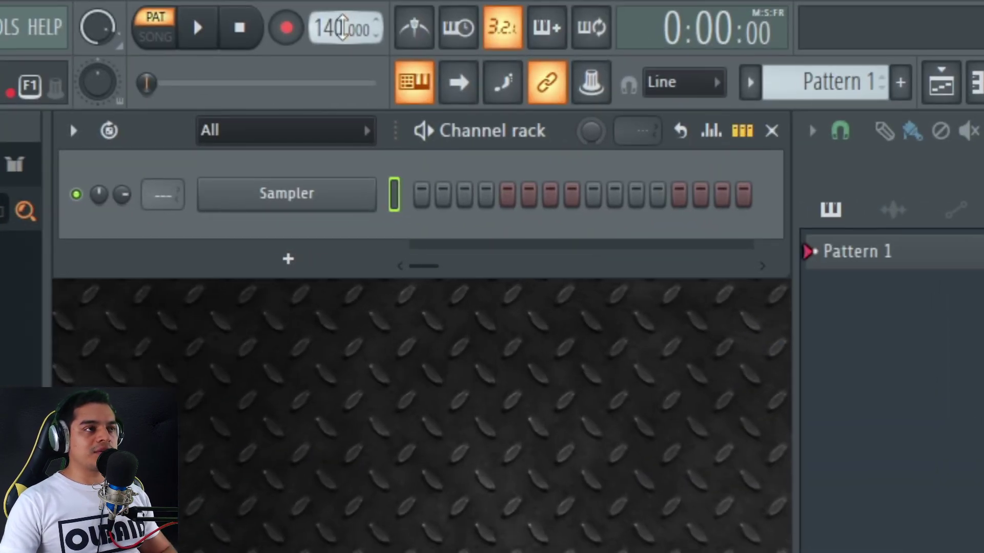
Set the tempo to 100 BPM, trying 68 and 110 BPM first and checking with the metronome during playback
left_click_drag(337, 30, 337, 66)
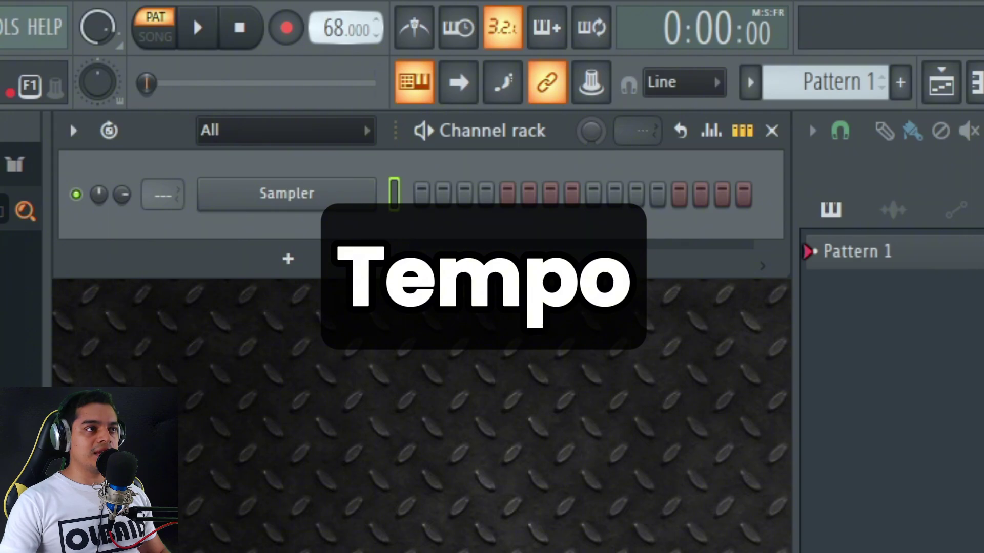
left_click_drag(337, 30, 337, 40)
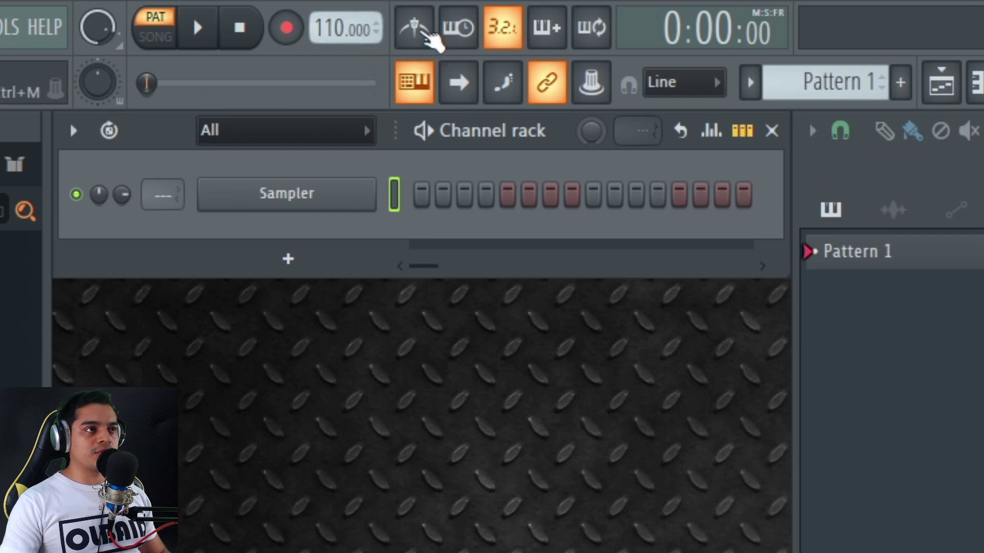
left_click(425, 31)
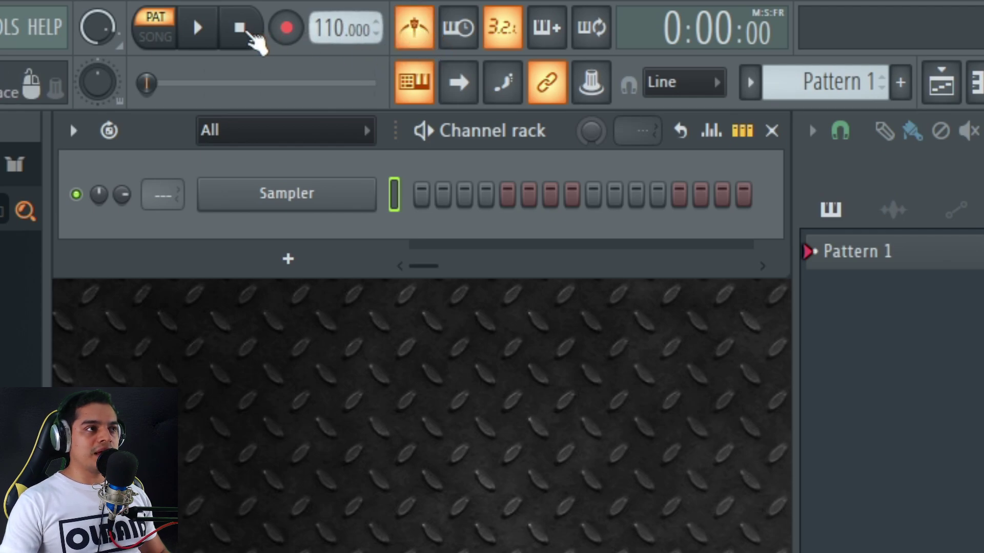
left_click(203, 32)
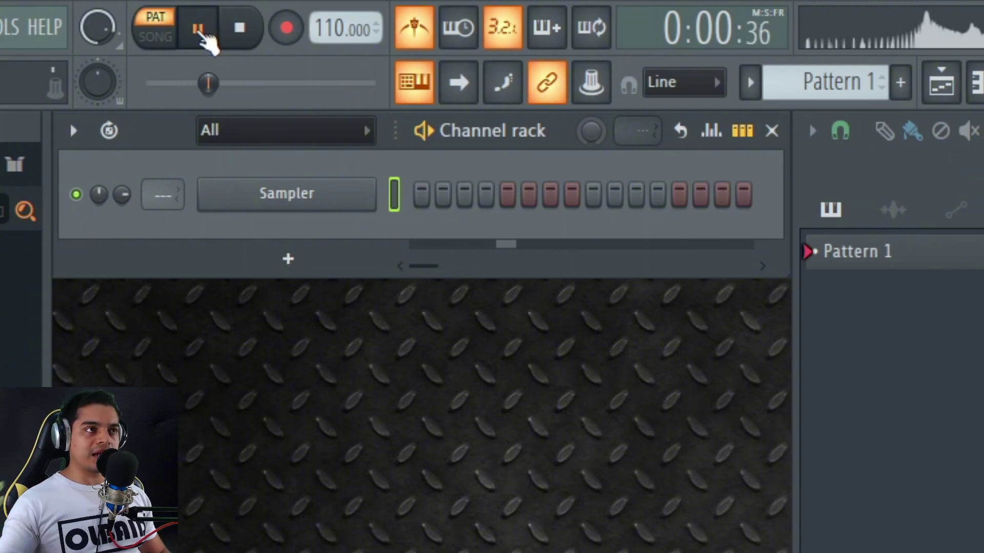
left_click_drag(343, 28, 346, 49)
left_click(433, 29)
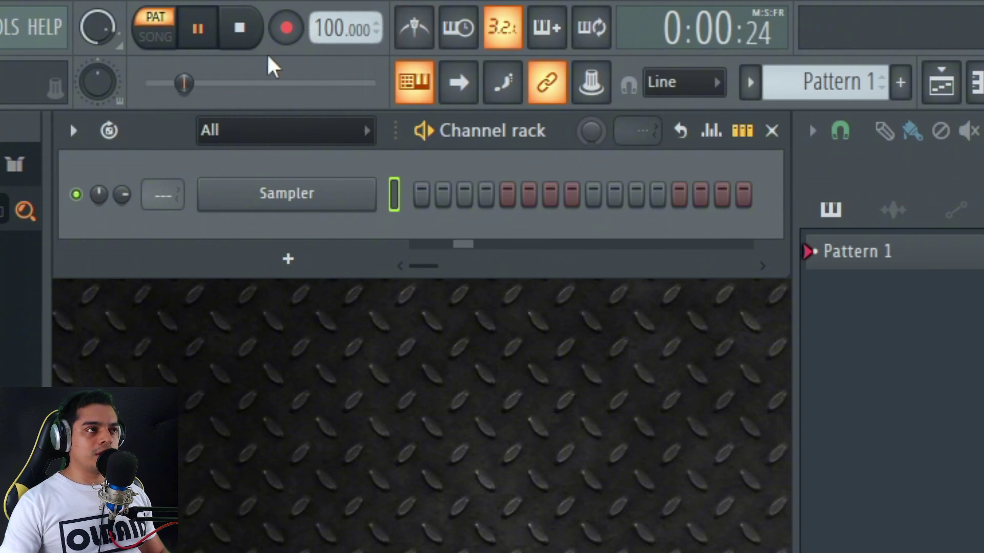
left_click(239, 28)
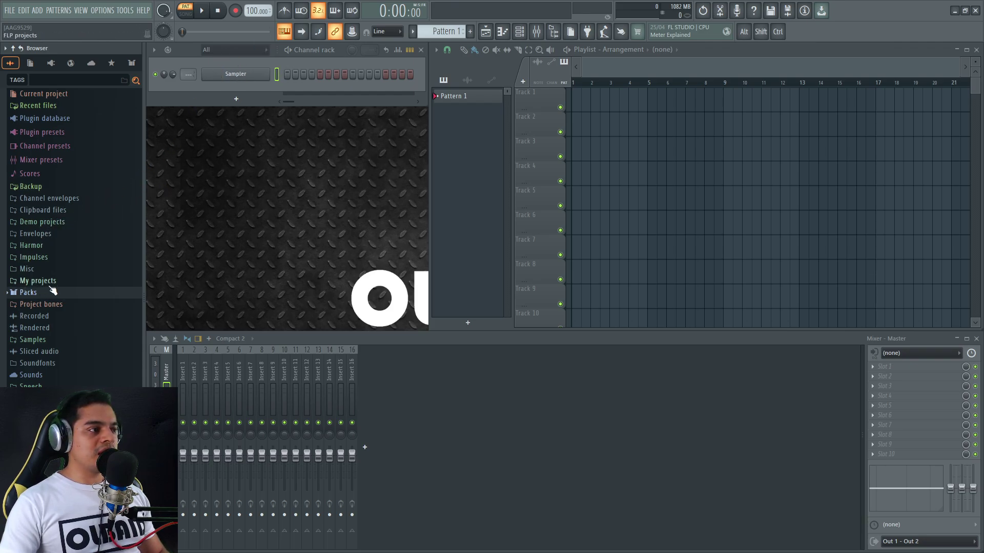
Audition kicks in the Drums (ModeAudio) pack and load Attack Kick 03 onto the Sampler channel
left_click(29, 294)
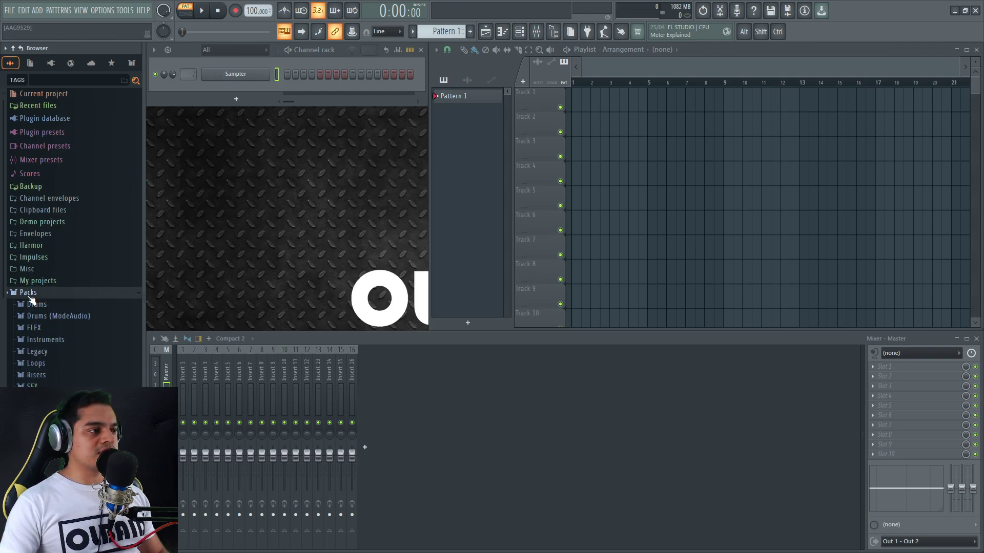
left_click(51, 317)
scroll(88, 328, "down", 4)
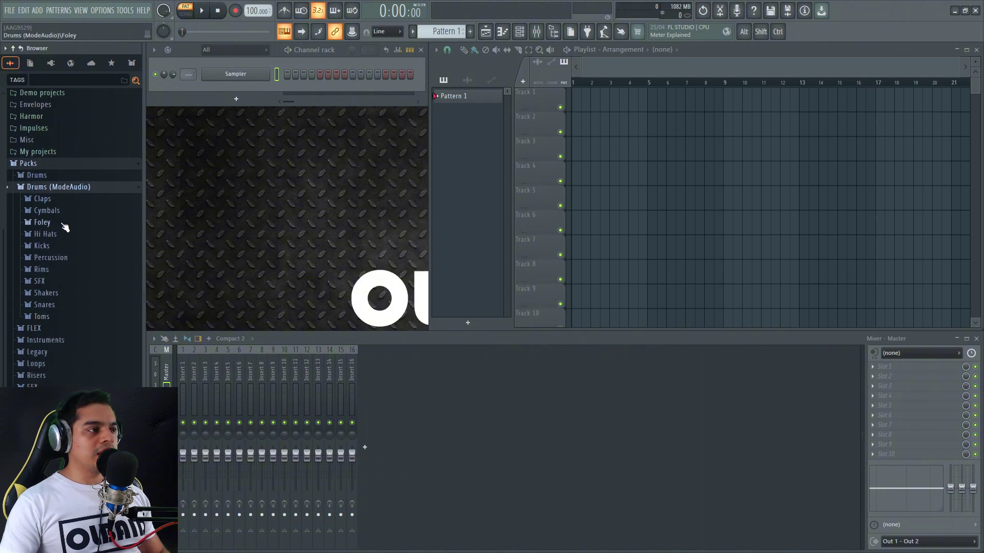
left_click(52, 247)
left_click(71, 279)
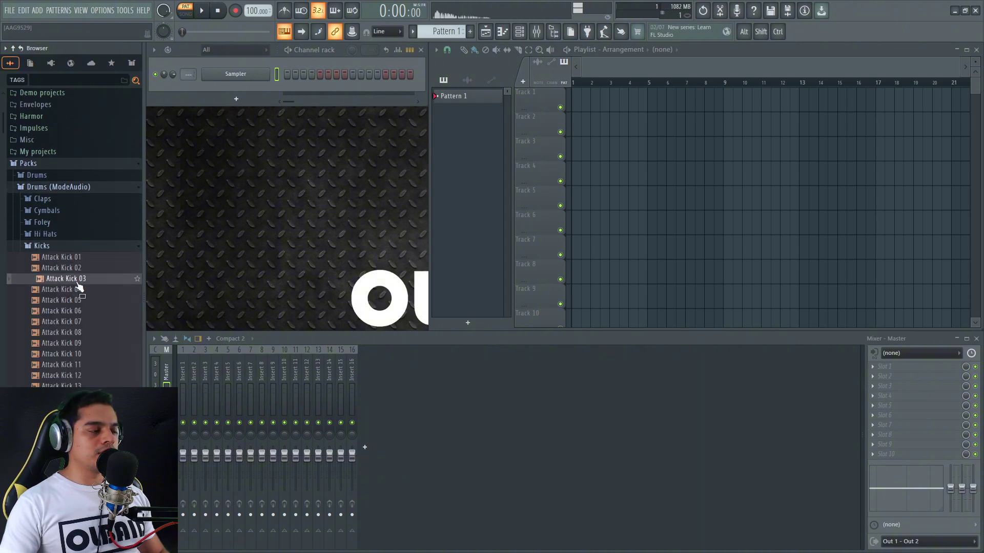
left_click(77, 344)
left_click(74, 280)
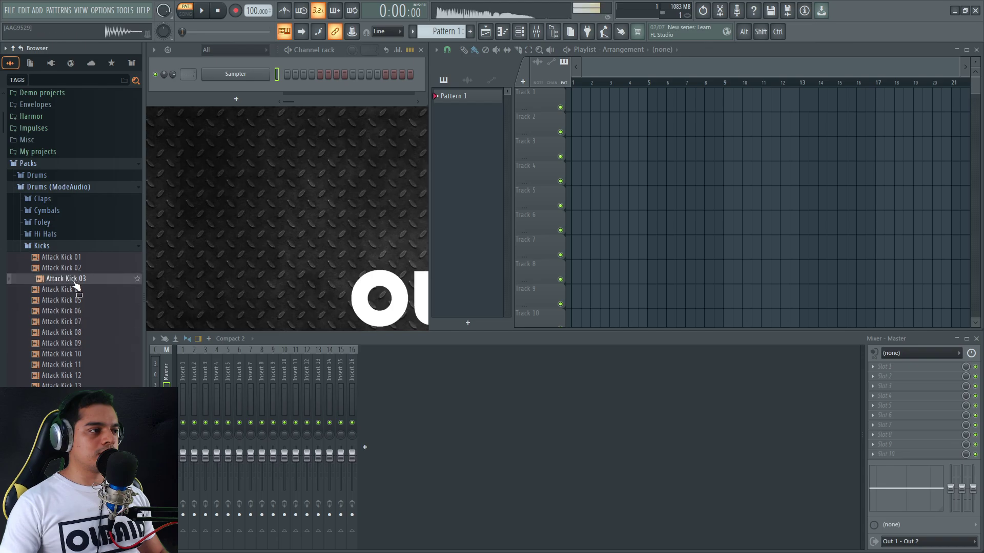
left_click_drag(70, 283, 235, 75)
left_click(46, 247)
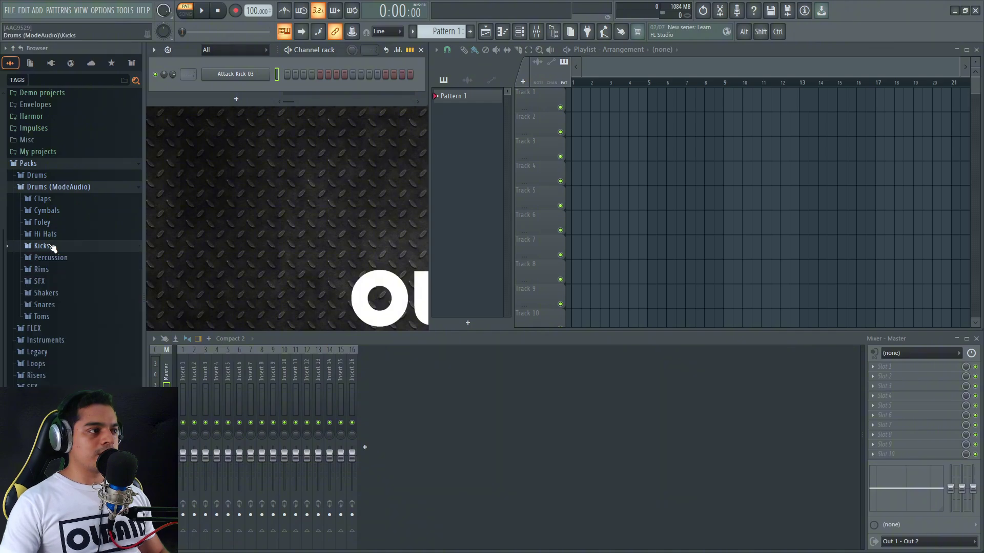
Audition snares in the Drums (ModeAudio) pack and add Attack Snare 06 as a channel below the kick
left_click(51, 306)
left_click(66, 338)
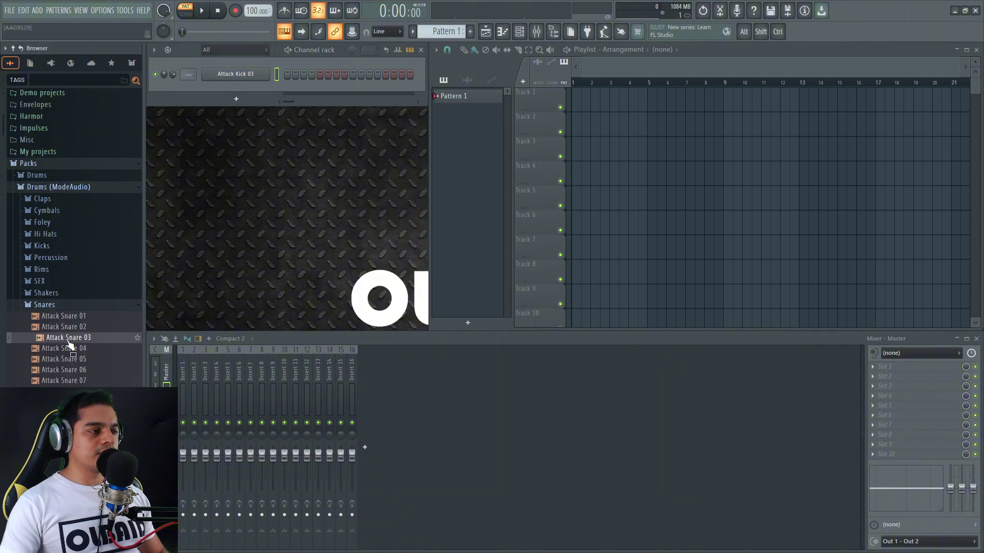
left_click(69, 359)
left_click(70, 370)
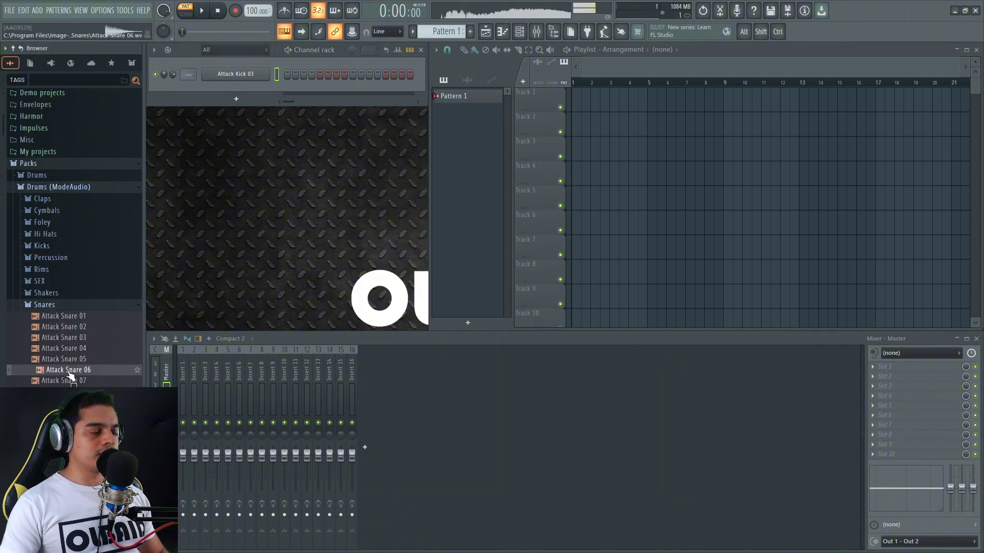
left_click(70, 380)
left_click(68, 370)
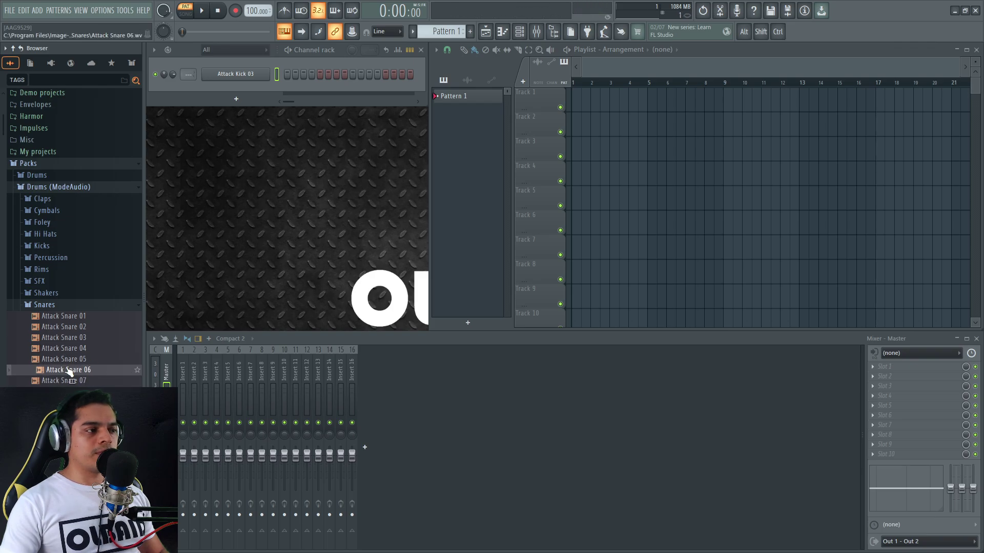
left_click_drag(68, 370, 237, 93)
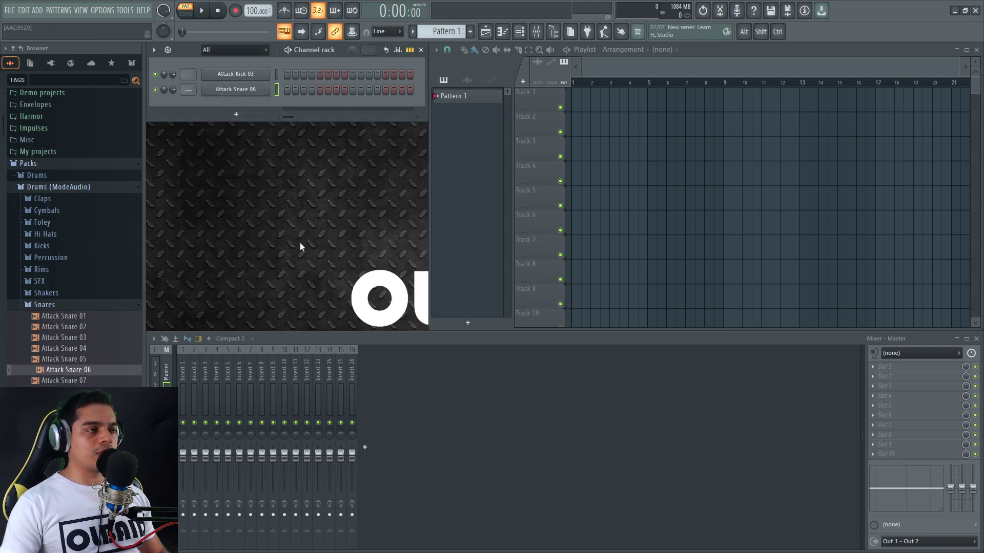
left_click(44, 304)
Add Attack Shaker 03 from the Shakers folder as a new channel below the snare
left_click(46, 293)
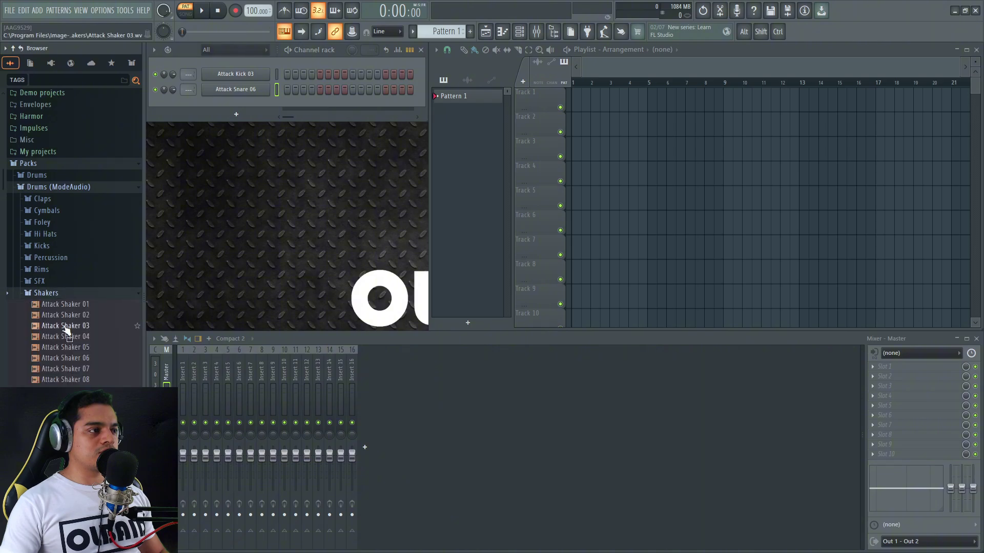
left_click(68, 326)
left_click_drag(68, 326, 236, 110)
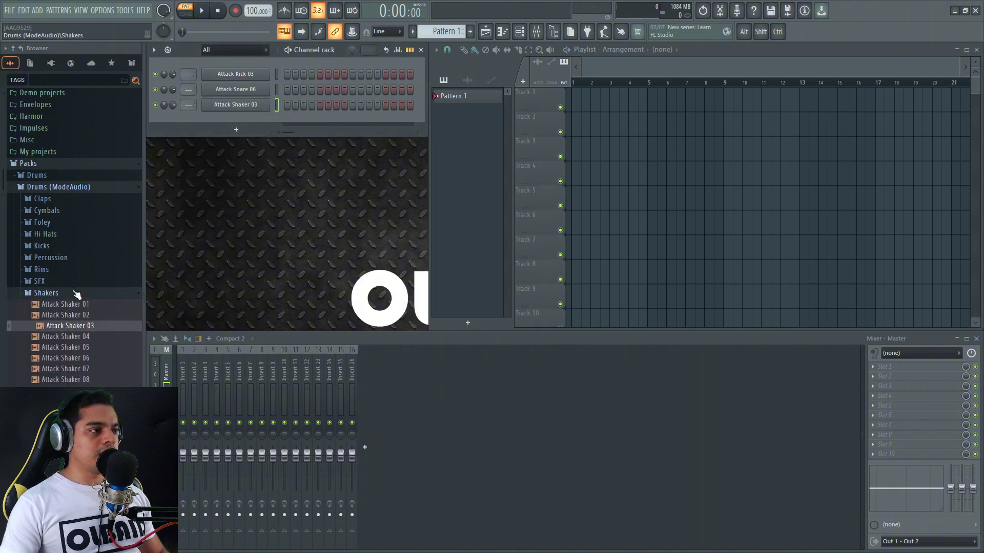
left_click(54, 292)
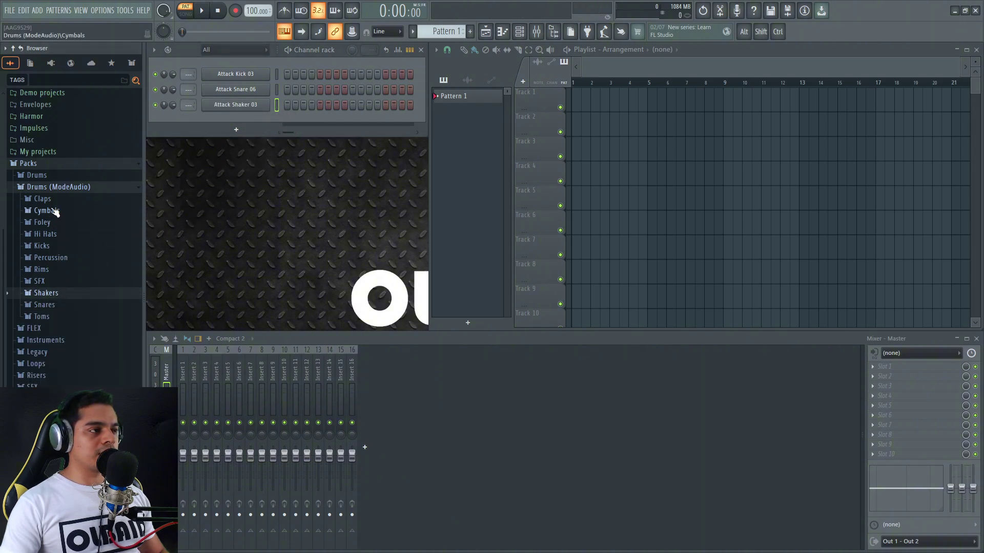
Add Attack Blip 01 from the Percussion folder as a new channel below the shaker
left_click(51, 257)
left_click_drag(63, 290, 243, 144)
left_click(51, 257)
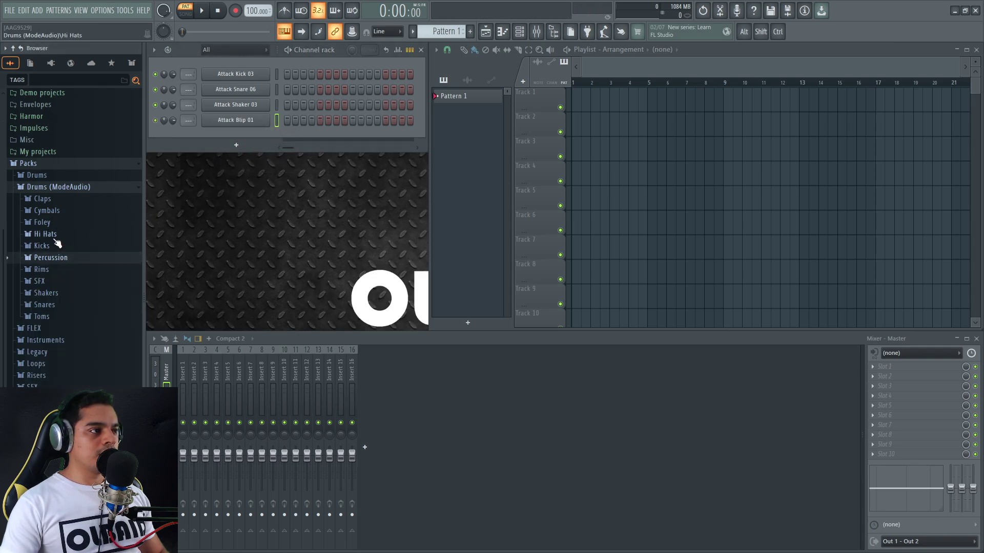
Audition closed hats in the Hi Hats folder and add Attack Hat 04 as a new channel below Attack Blip 01
left_click(45, 233)
left_click(60, 246)
left_click(60, 277)
left_click_drag(77, 282, 236, 146)
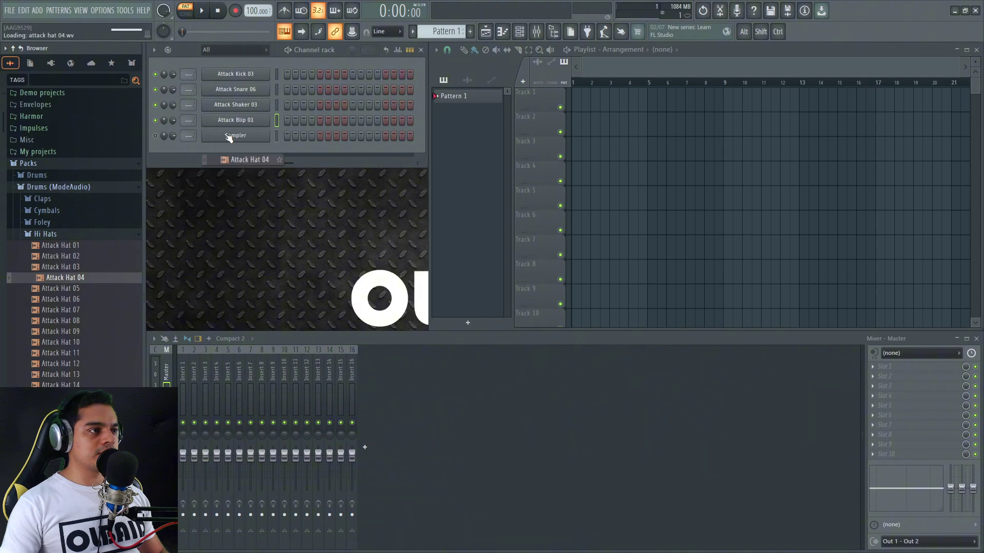
Audition open hats in the Hi Hats folder and add Attack OHat 16 as a new channel below Attack Hat 04
scroll(77, 256, "down", 10)
left_click(78, 311)
left_click(75, 322)
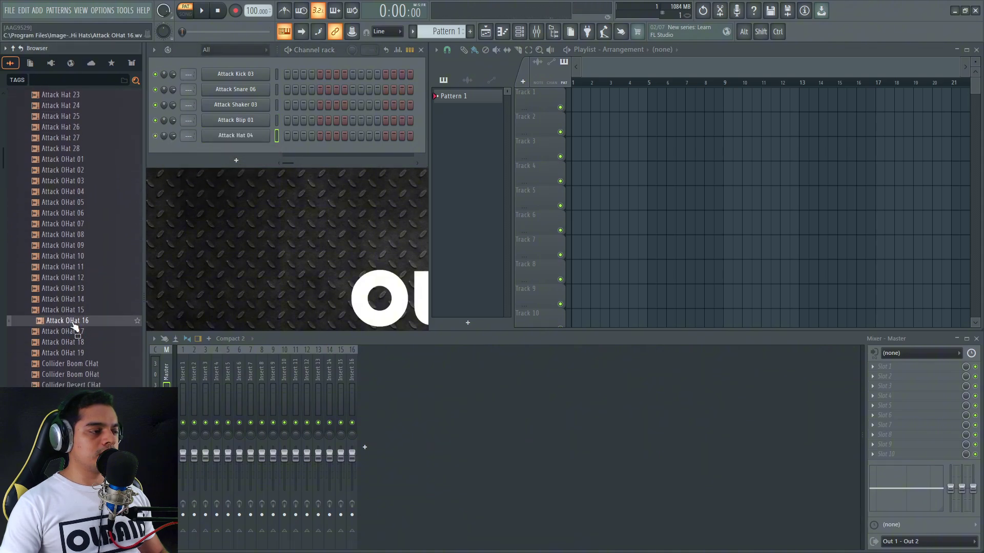
left_click_drag(74, 325, 242, 154)
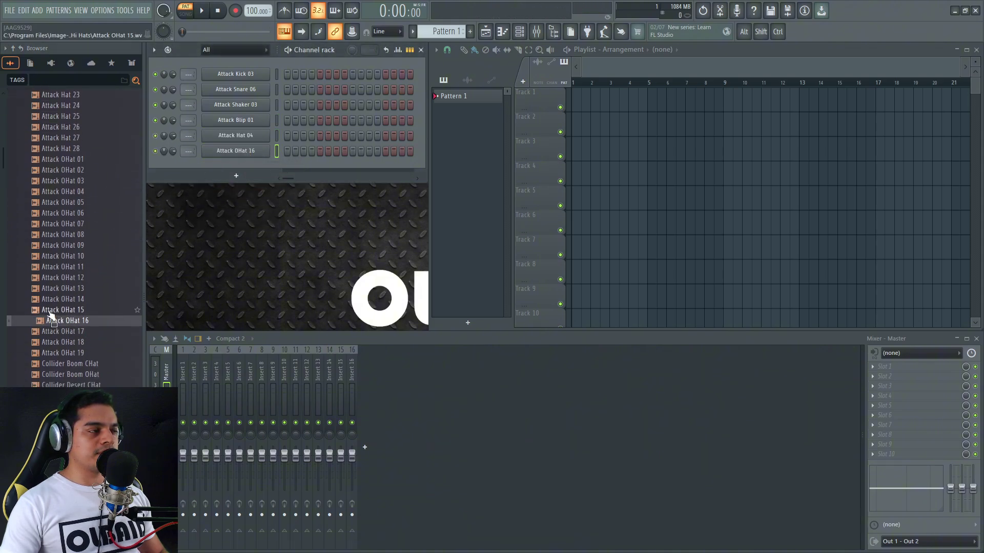
Collapse the Hi Hats, Drums (ModeAudio) and Packs folders in the browser
scroll(63, 321, "up", 15)
left_click(49, 298)
left_click(48, 253)
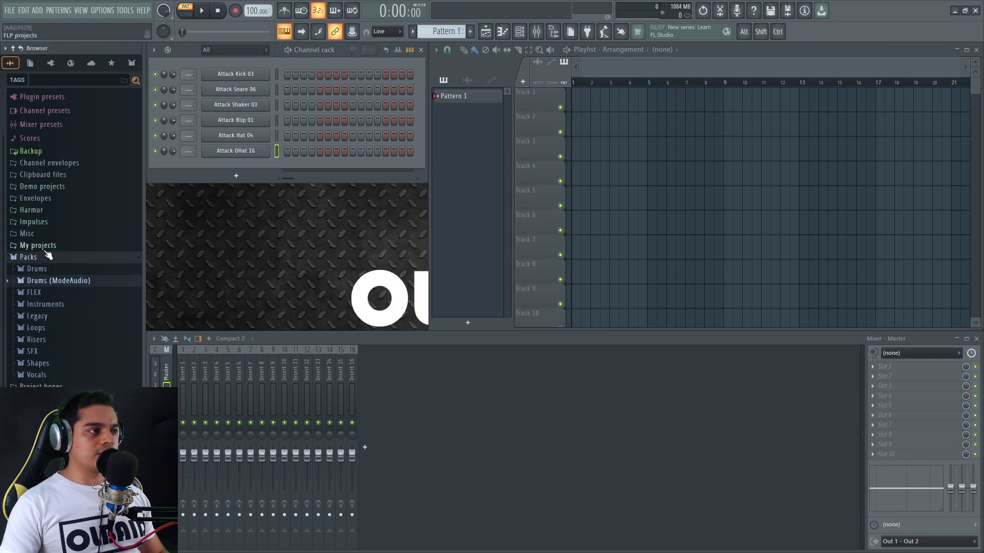
left_click(31, 258)
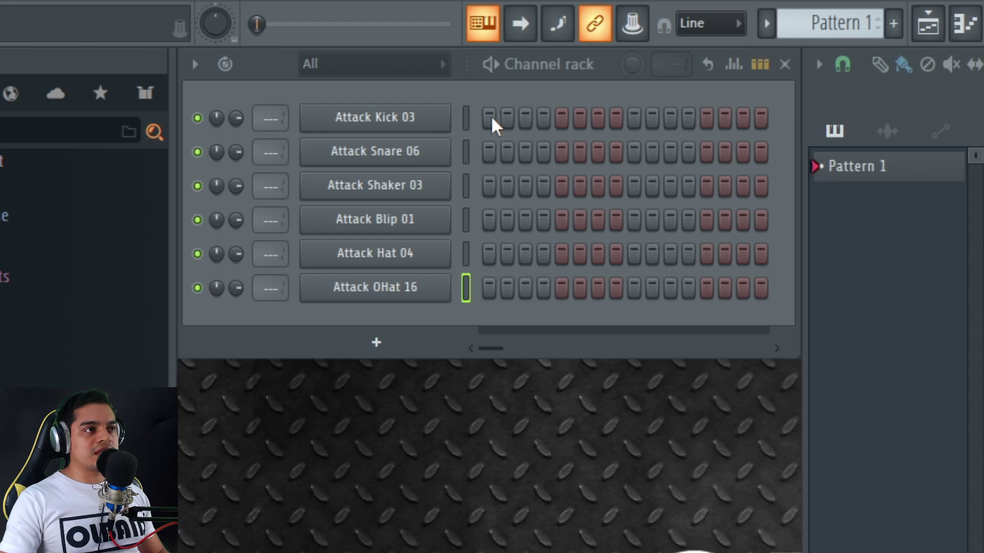
Try out the step sequencer by filling the first four steps of the Attack Kick 03 row and clearing them again
mouse_move(492, 118)
left_mouse_down()
mouse_move(763, 121)
mouse_move(485, 118)
left_mouse_up()
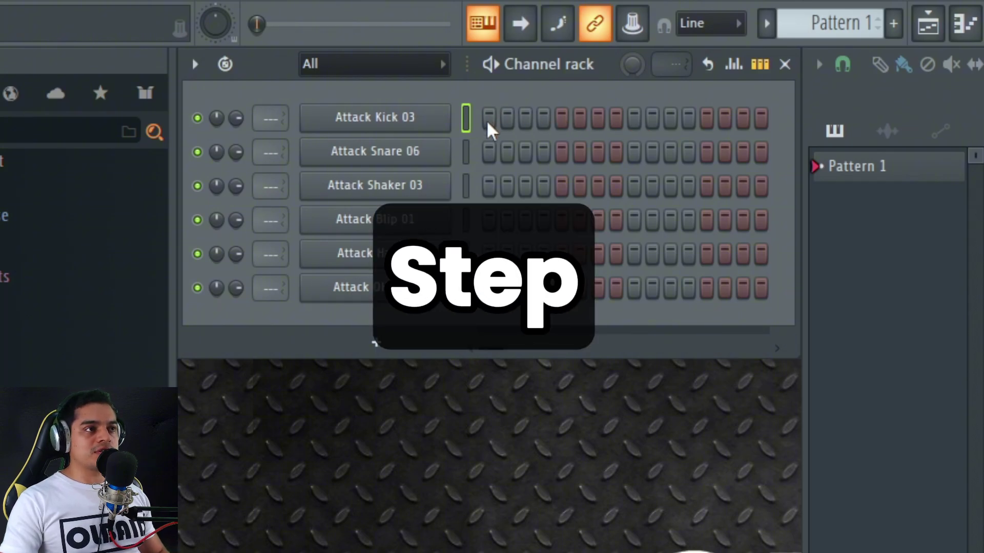
left_click_drag(488, 123, 539, 123)
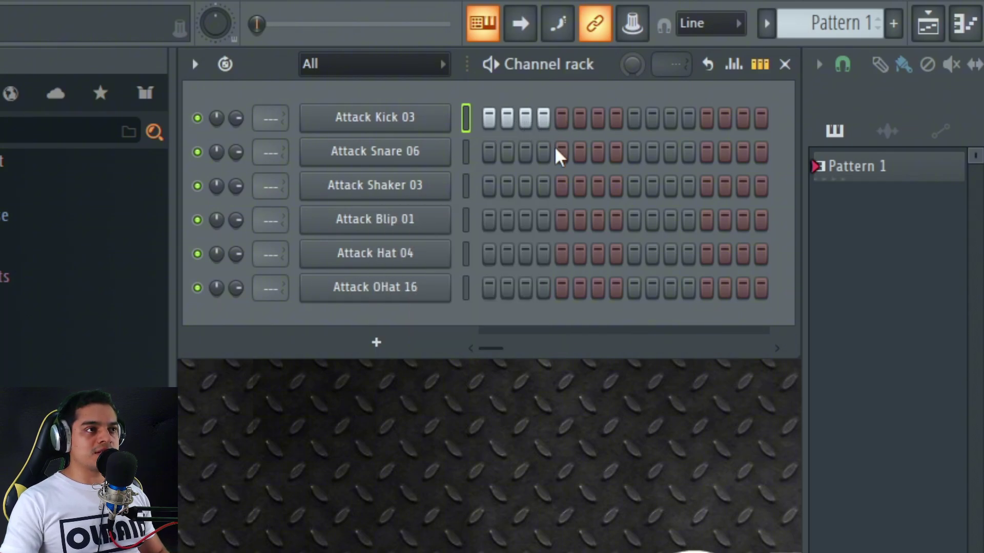
left_click_drag(560, 156, 618, 161)
mouse_move(635, 123)
left_mouse_down()
mouse_move(766, 125)
mouse_move(617, 141)
mouse_move(542, 134)
left_mouse_up()
left_click_drag(561, 153, 640, 152)
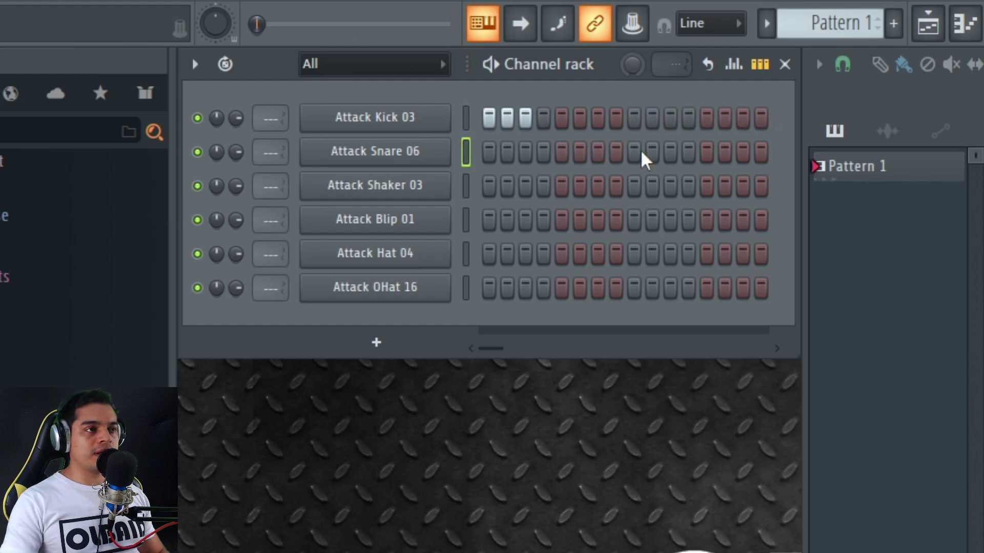
left_click_drag(546, 128, 465, 118)
Play the metronome as a beat reference and place Attack Kick 03 hits on steps 1, 5, 9 and 13
key("ctrl+m")
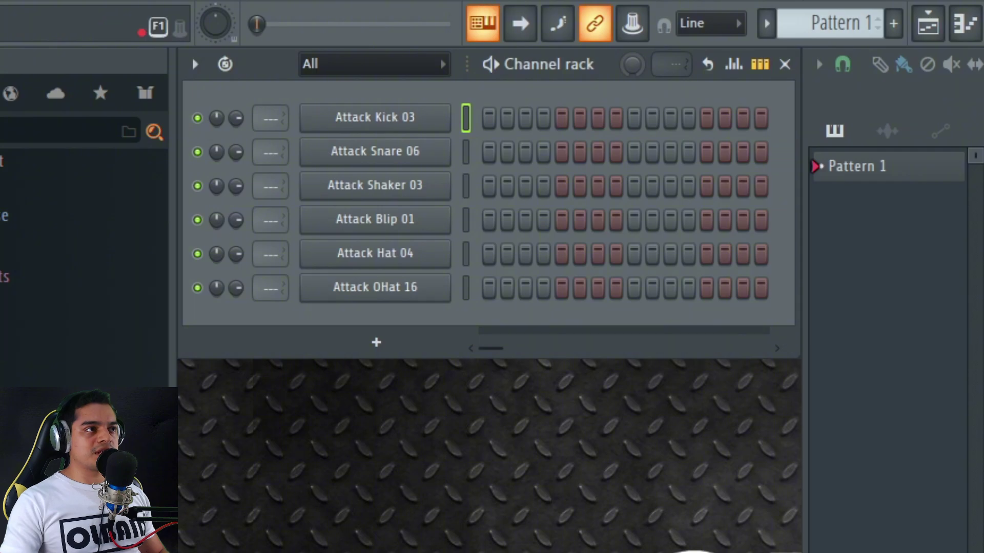
key("space")
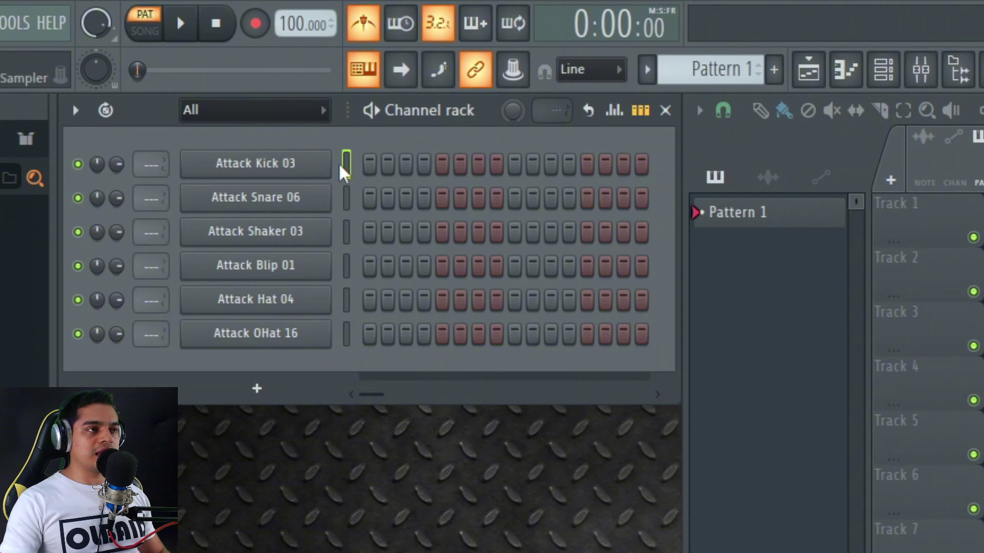
left_click(370, 165)
left_click(442, 164)
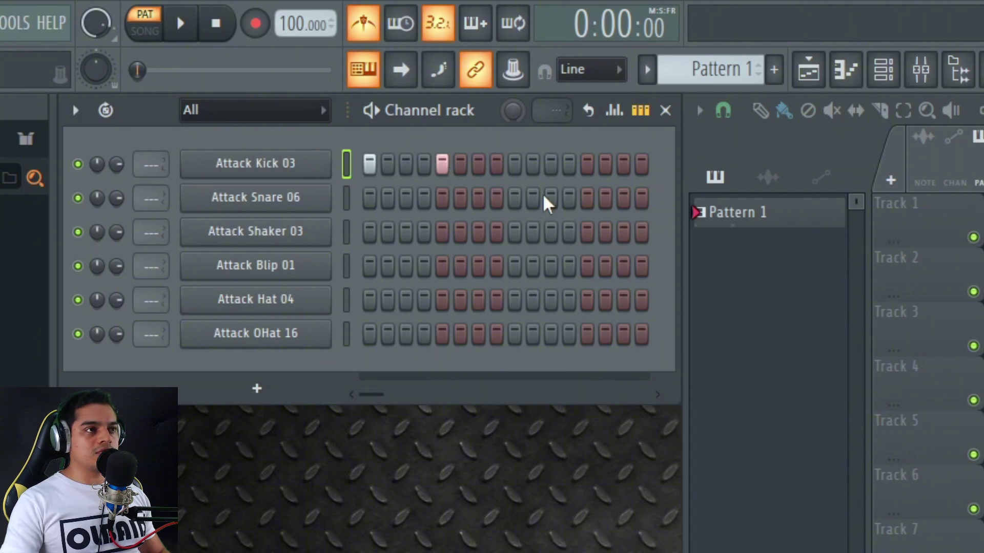
left_click(514, 165)
left_click(587, 166)
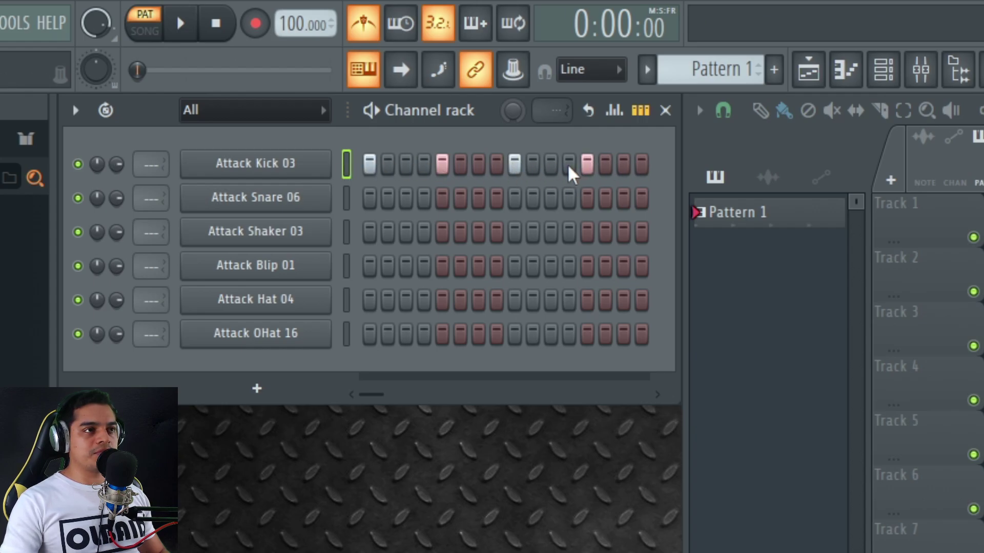
Turn off the metronome, play the kick pattern to hear it and stop playback
left_click(365, 24)
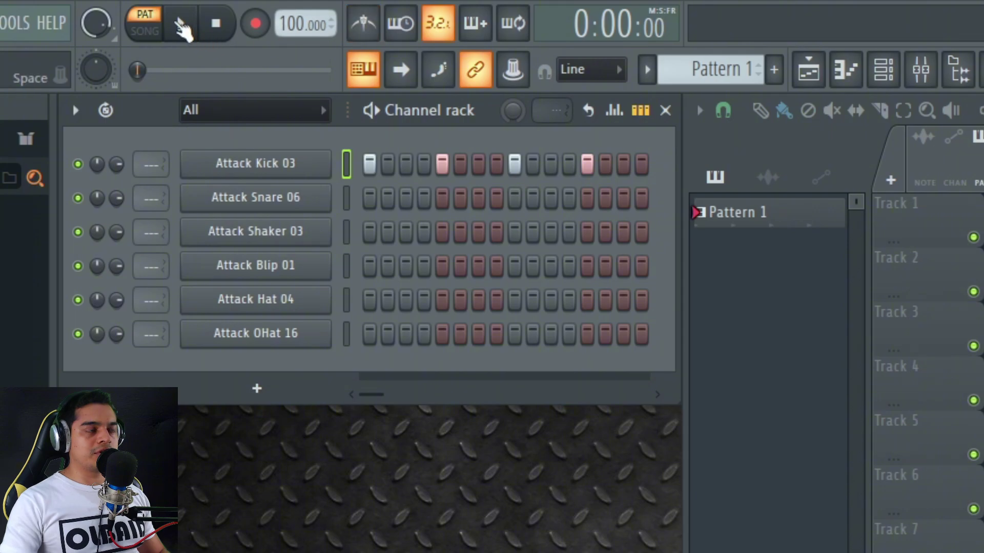
left_click(192, 30)
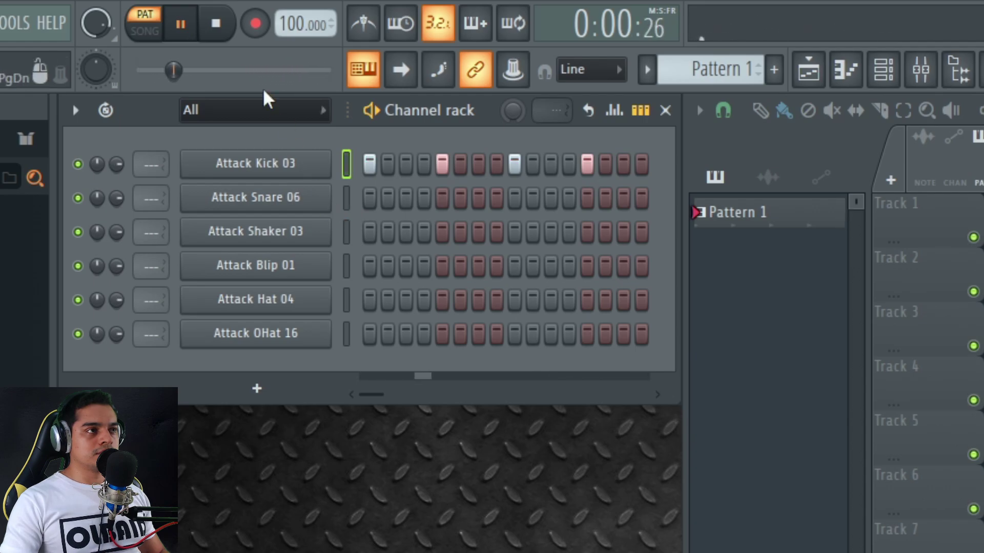
left_click(216, 24)
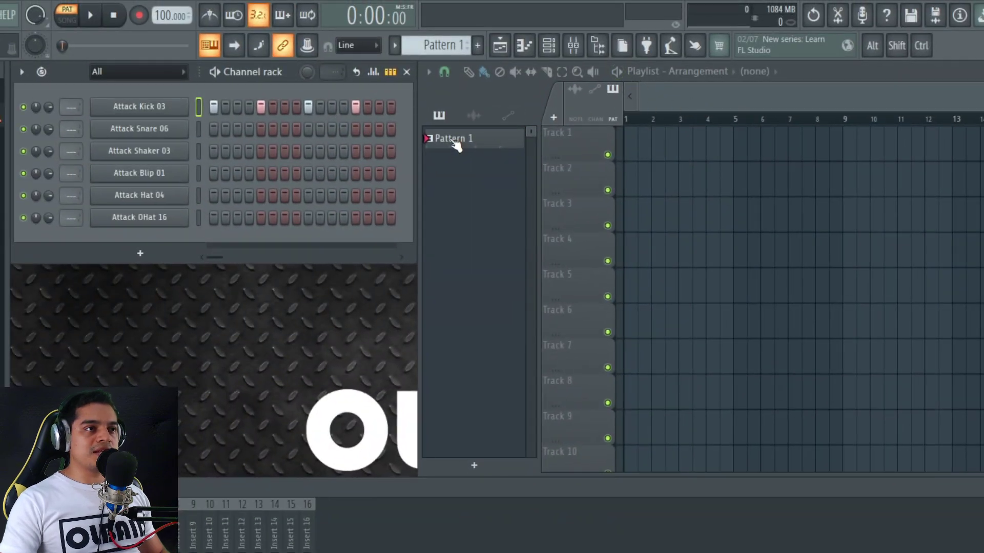
Rename Pattern 1 as Kick
left_click(458, 140)
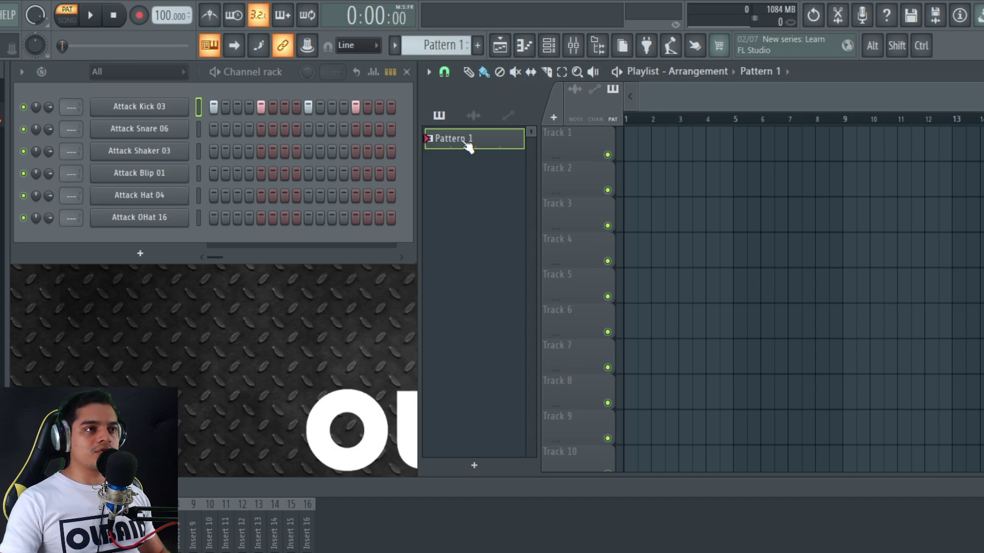
double_click(467, 146)
key("Return")
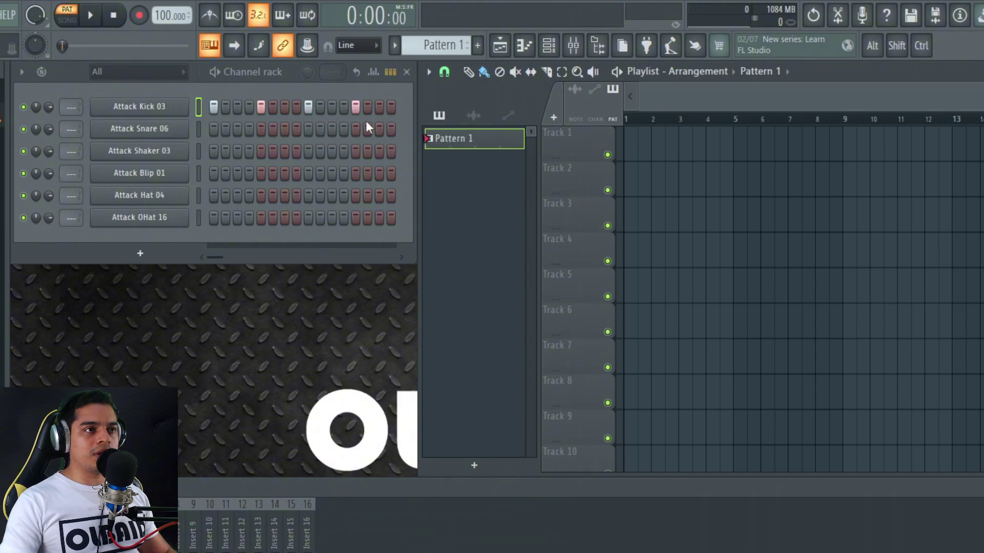
right_click(458, 139)
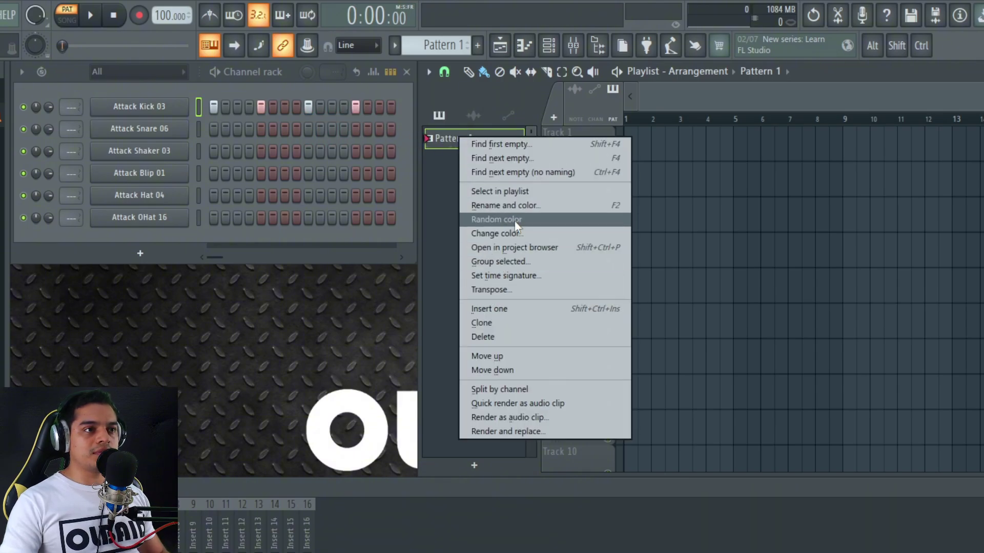
left_click(521, 206)
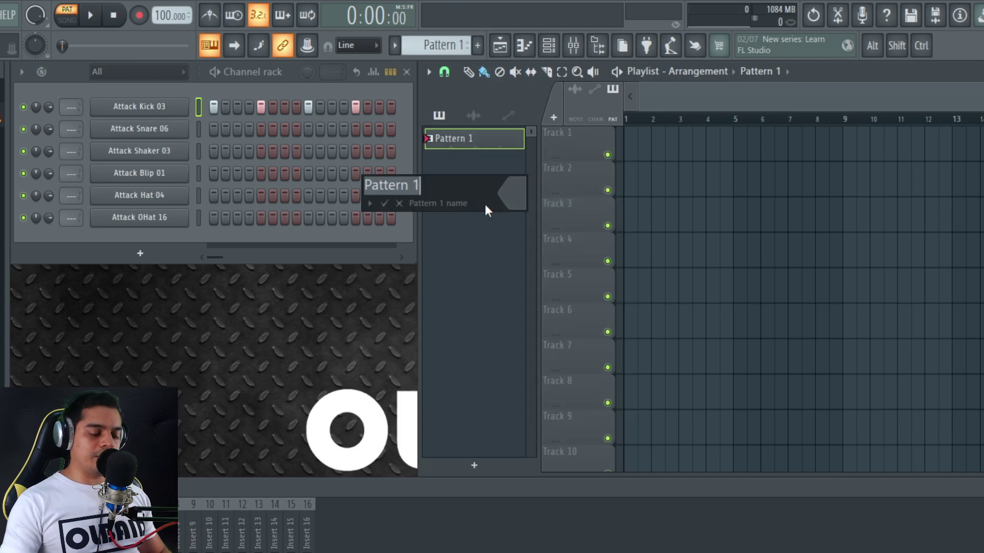
type("Kick")
key("Return")
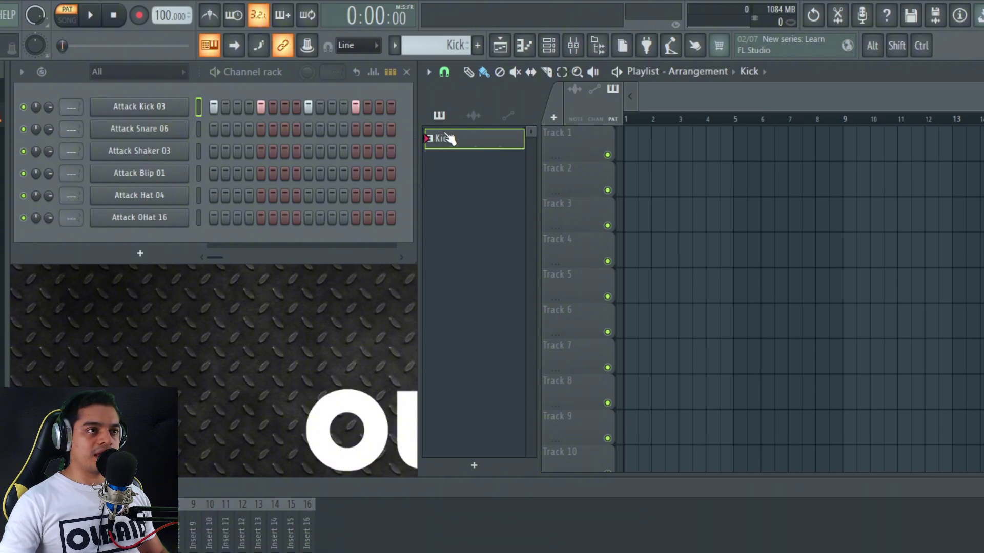
Paint Kick clips along Track 1 of the playlist from bar 1 through bar 10 and play the arrangement in song mode
left_click_drag(636, 157, 879, 152)
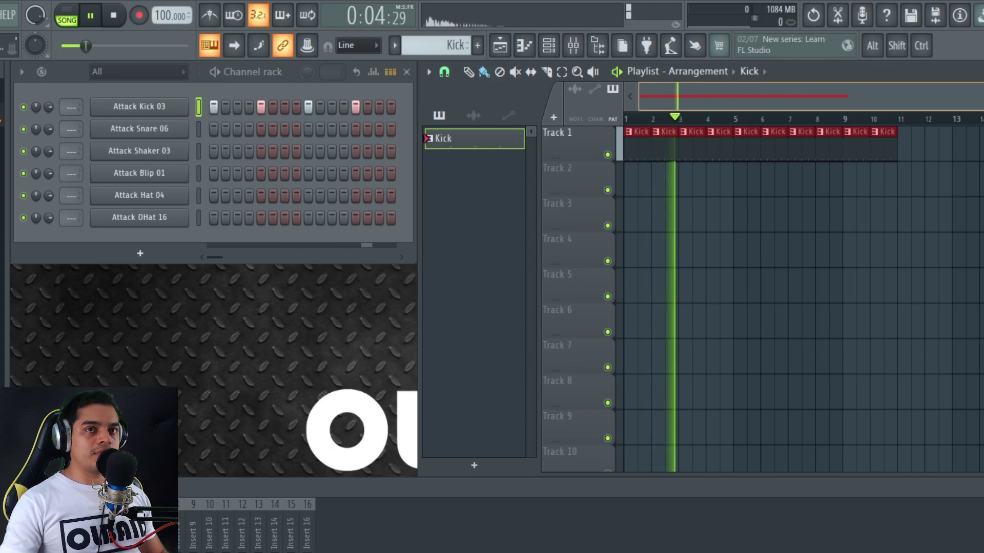
left_click_drag(976, 102, 905, 102)
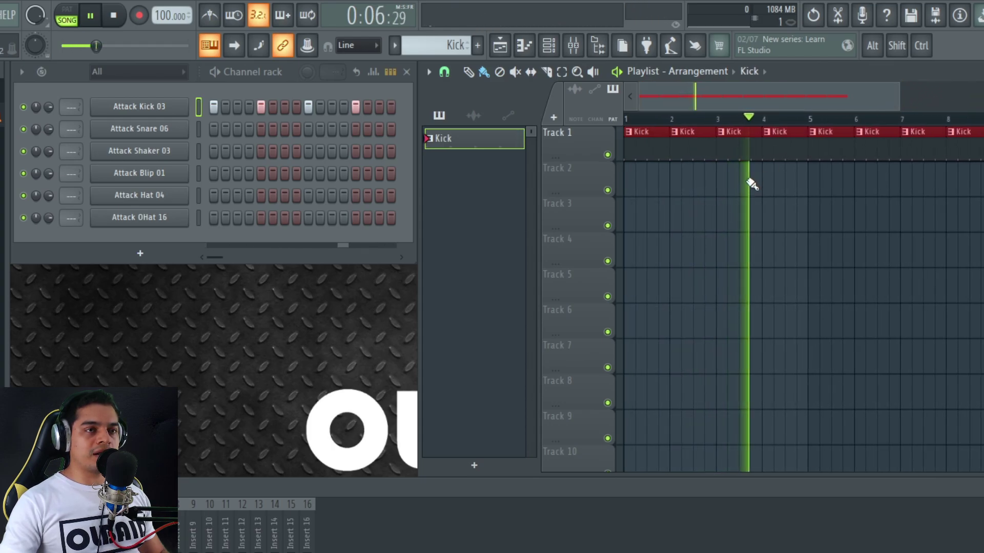
scroll(733, 235, "up", 4, "ctrl")
scroll(716, 272, "down", 3, "ctrl")
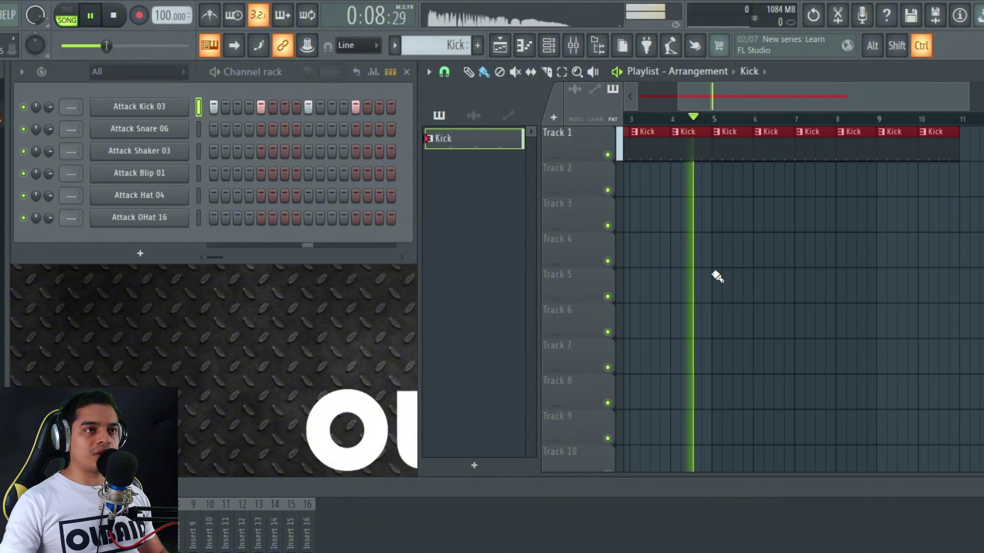
left_click_drag(769, 95, 737, 98)
scroll(724, 167, "up", 1, "ctrl")
scroll(687, 160, "left", 1)
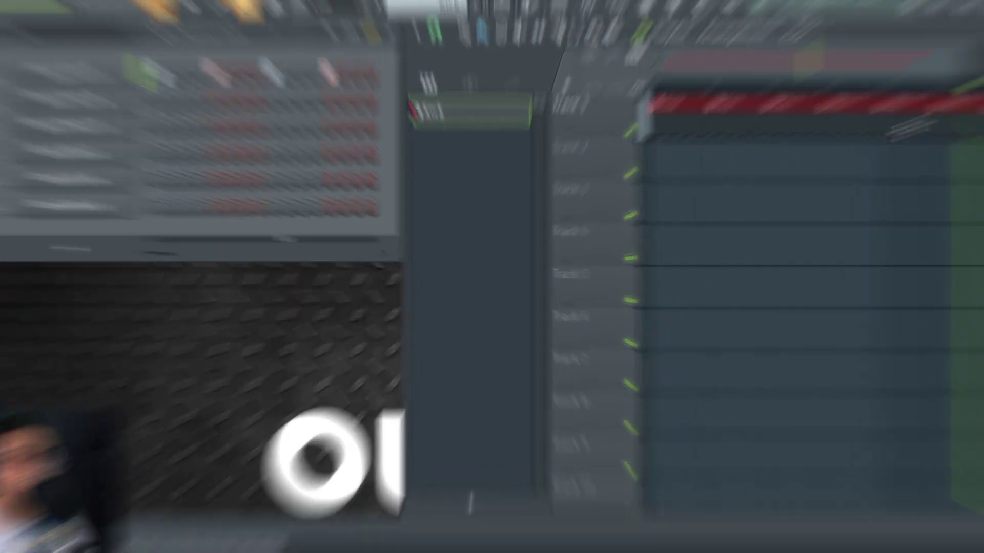
key("space")
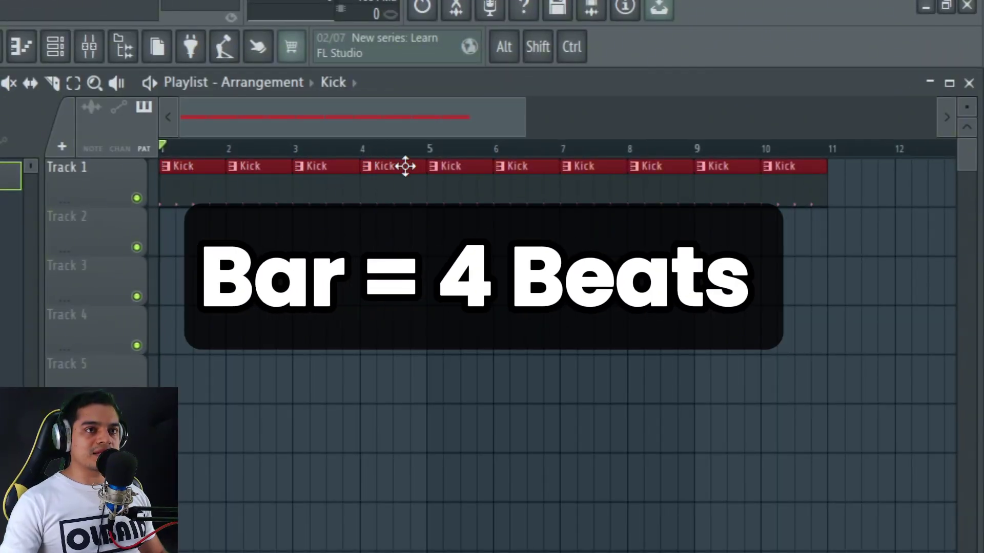
Delete the Kick clips after bar 1 on Track 1 and paint them again from bar 2 through bar 10
right_click(781, 186)
right_click(740, 193)
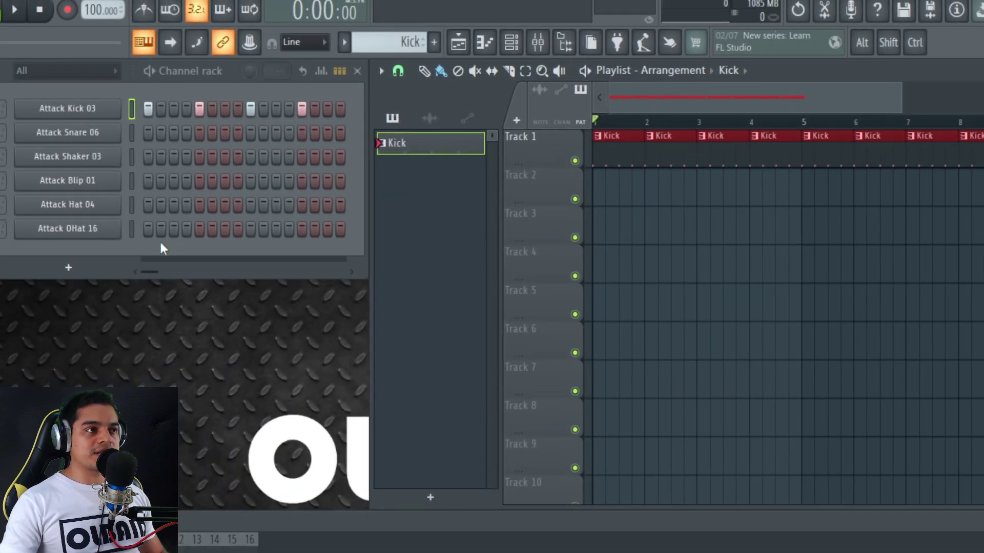
key("ctrl+d")
right_click(671, 161)
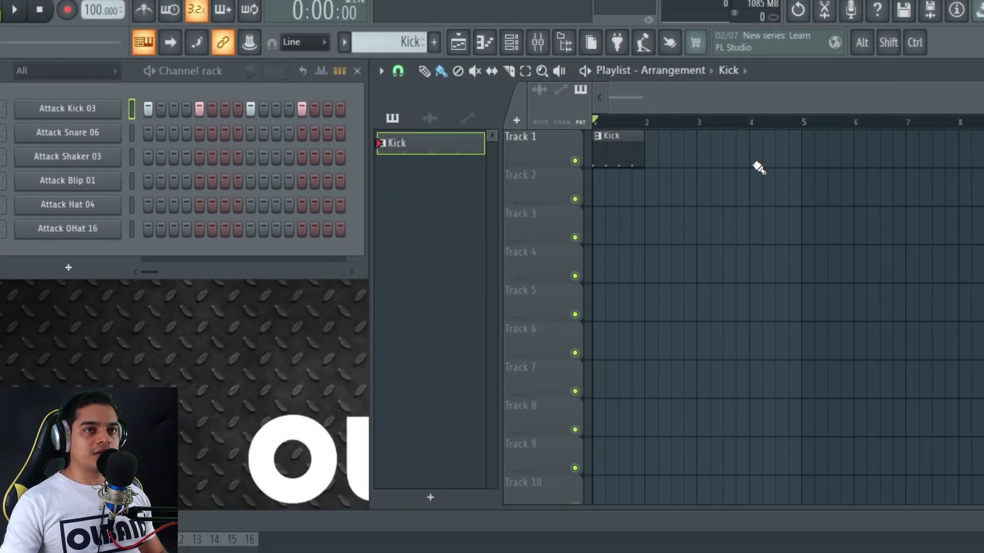
left_click_drag(654, 145, 977, 145)
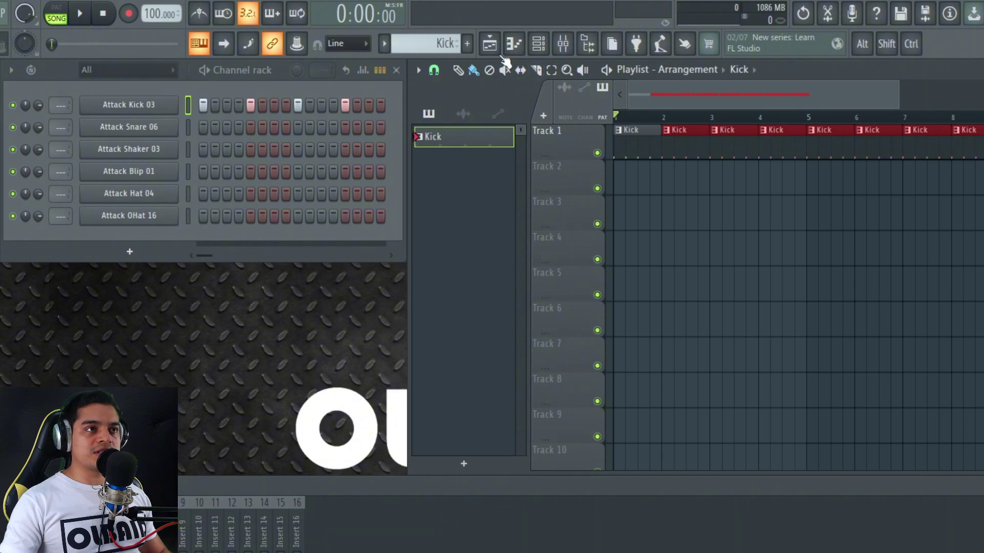
Create a new pattern named Snare
left_click(468, 44)
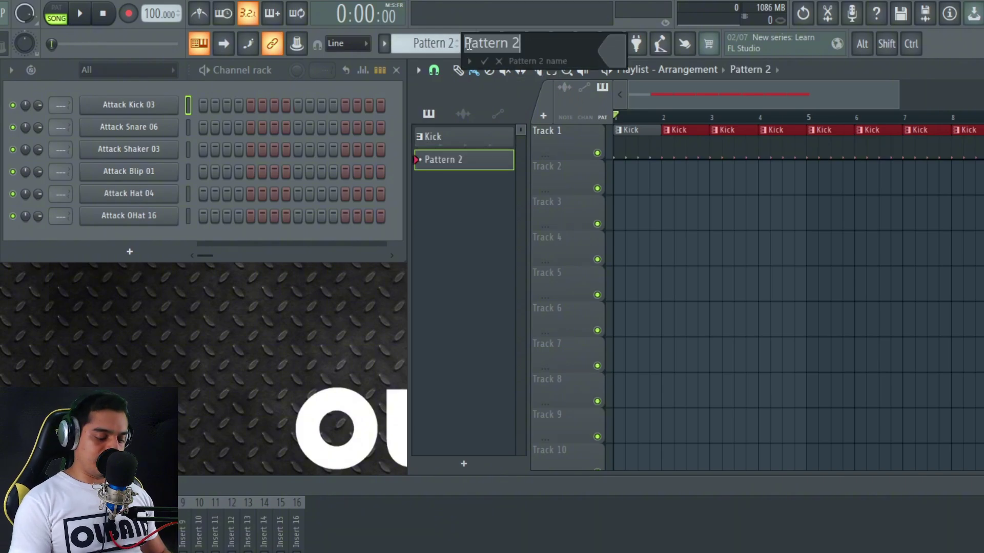
type("Snare")
key("Return")
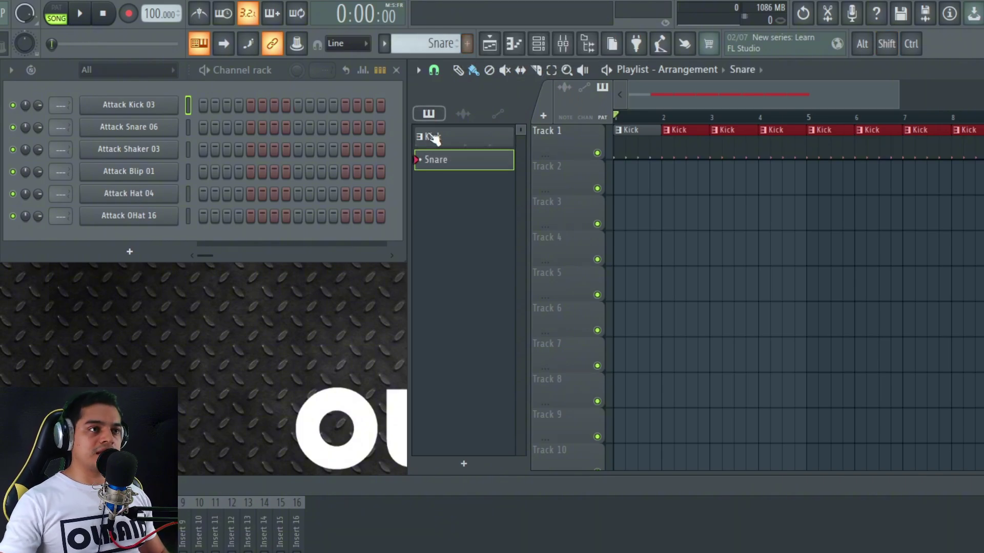
Place Attack Snare 06 hits on steps 5 and 13 of the Snare pattern and play it in pattern mode
left_click(188, 128)
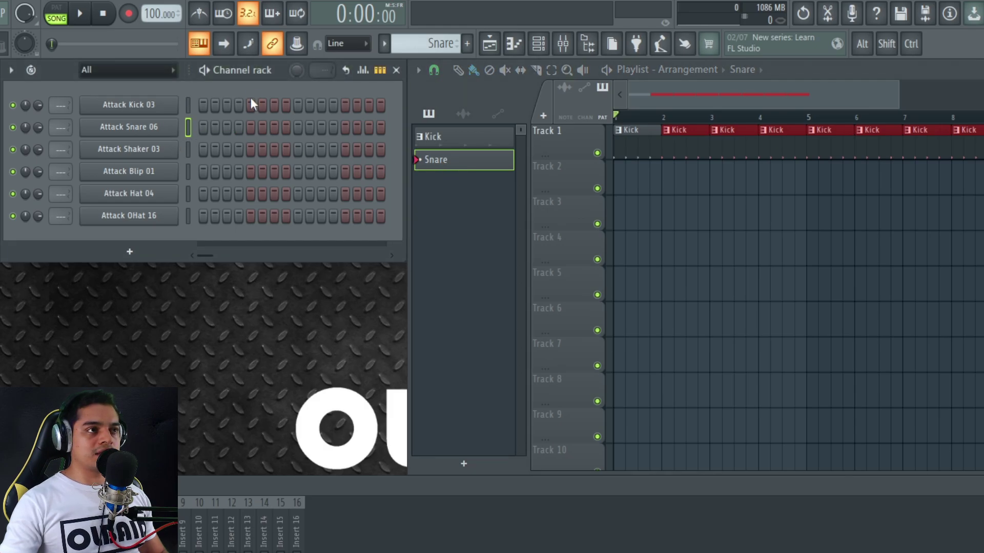
left_click(251, 128)
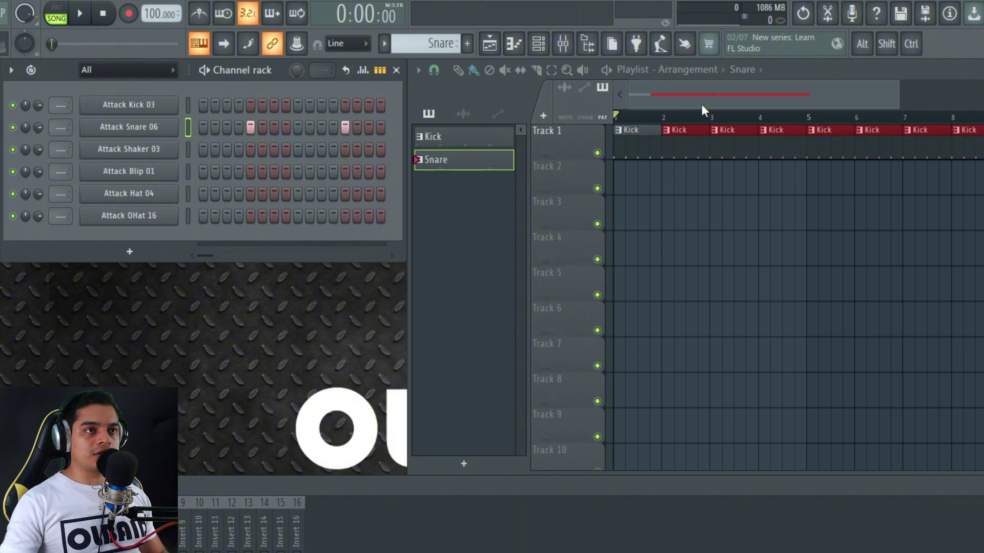
left_click(77, 10)
left_click(58, 14)
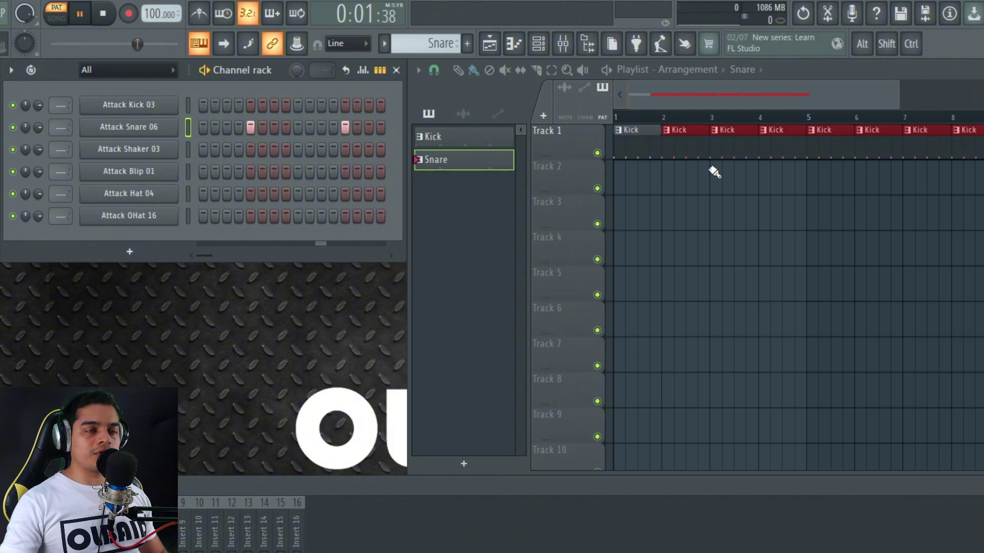
Paint Snare clips along Track 2 from bar 3 through bar 10 and play the arrangement in song mode
left_click_drag(714, 171, 958, 189)
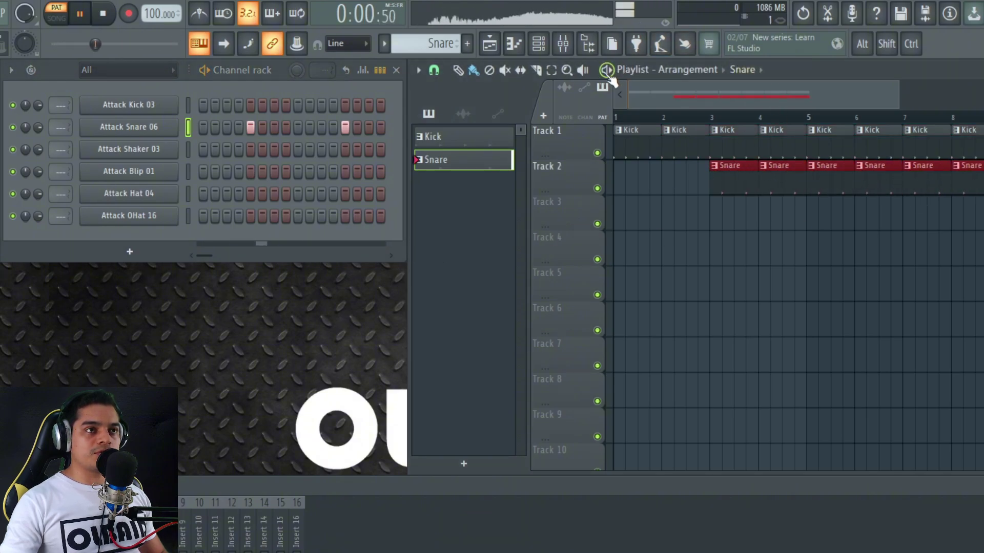
key("l")
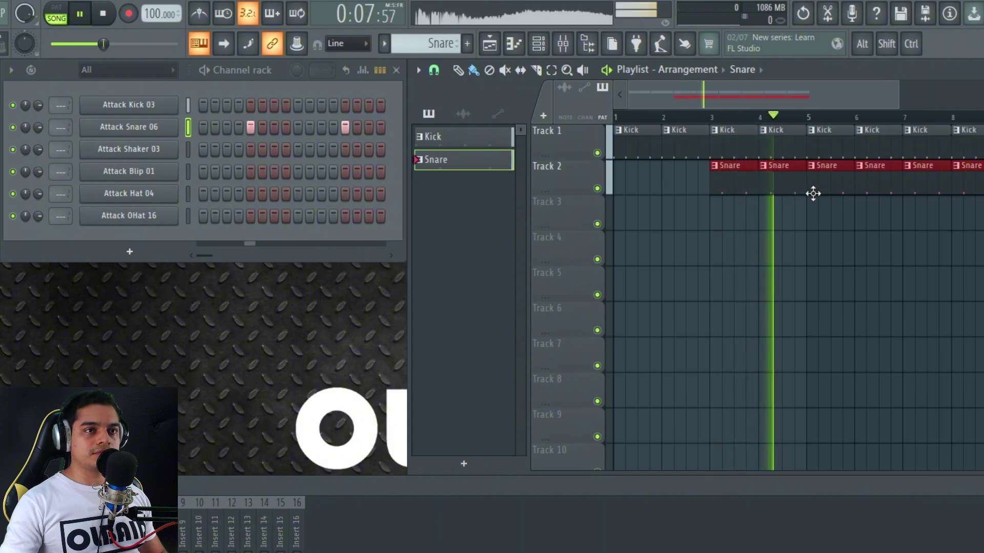
Stop playback, remove the Snare clip at bar 5 on Track 2 and paint it back in
left_click(811, 223)
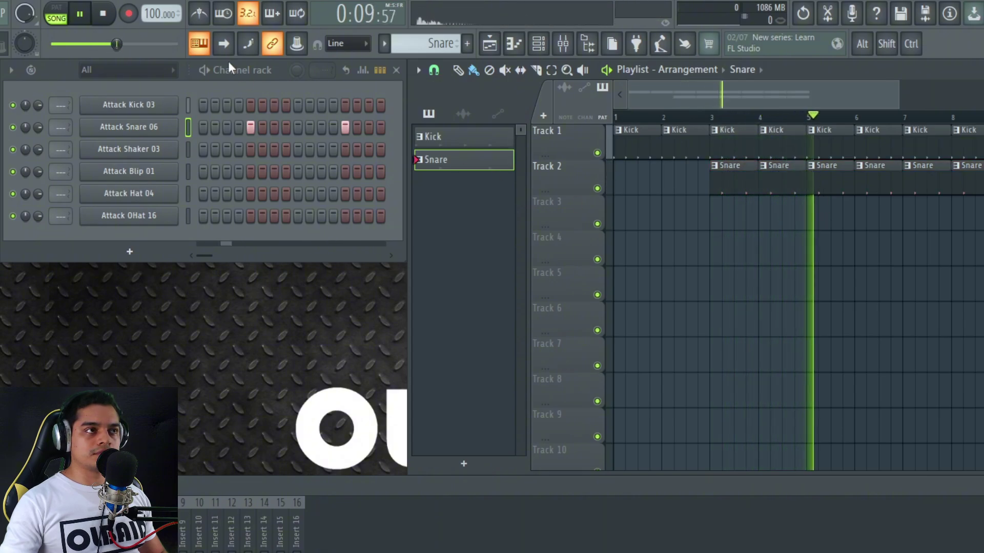
left_click(103, 14)
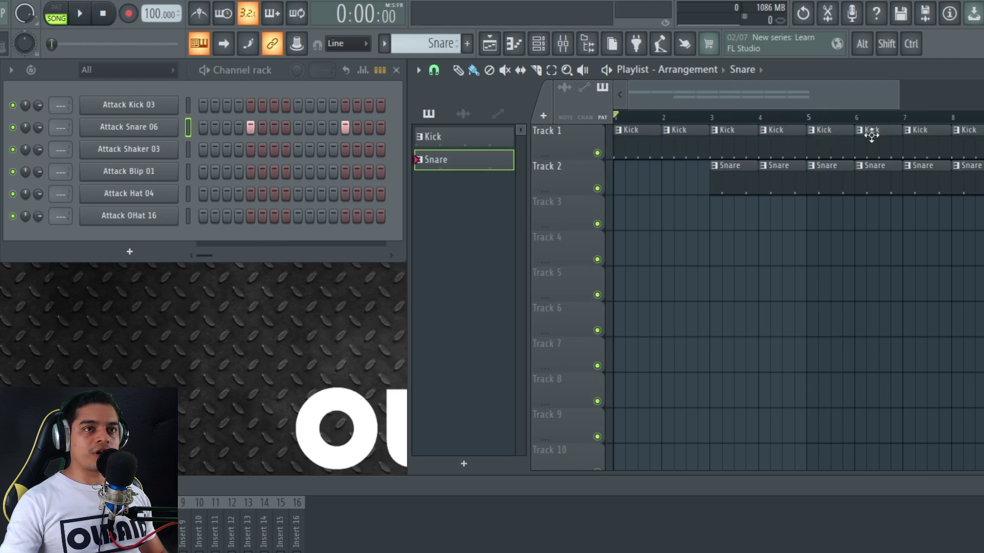
right_click(834, 177)
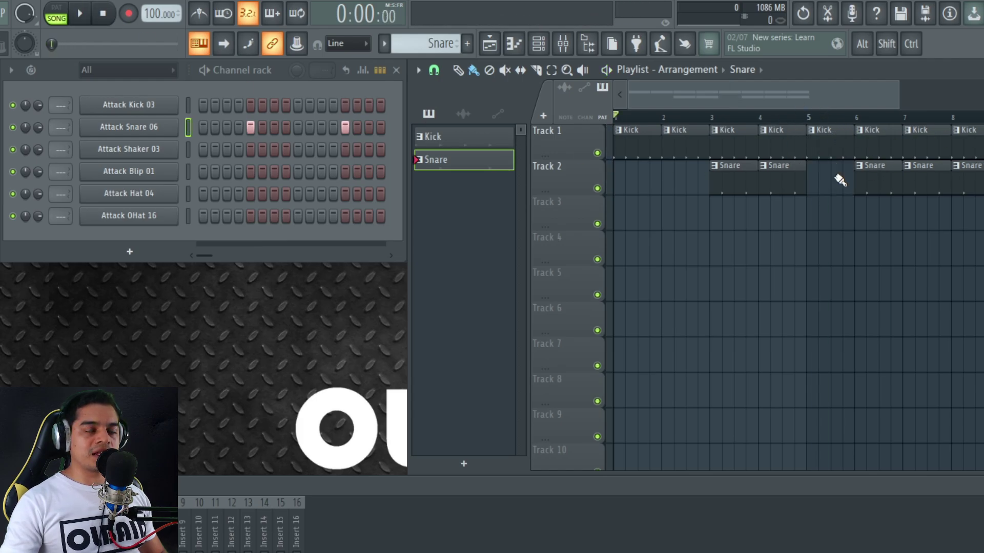
left_click(836, 177)
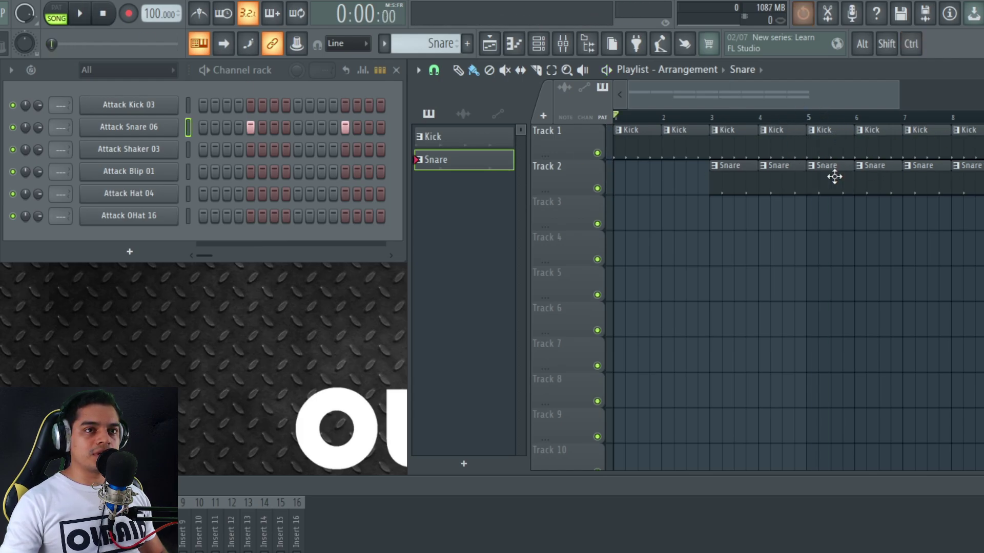
left_click(262, 105)
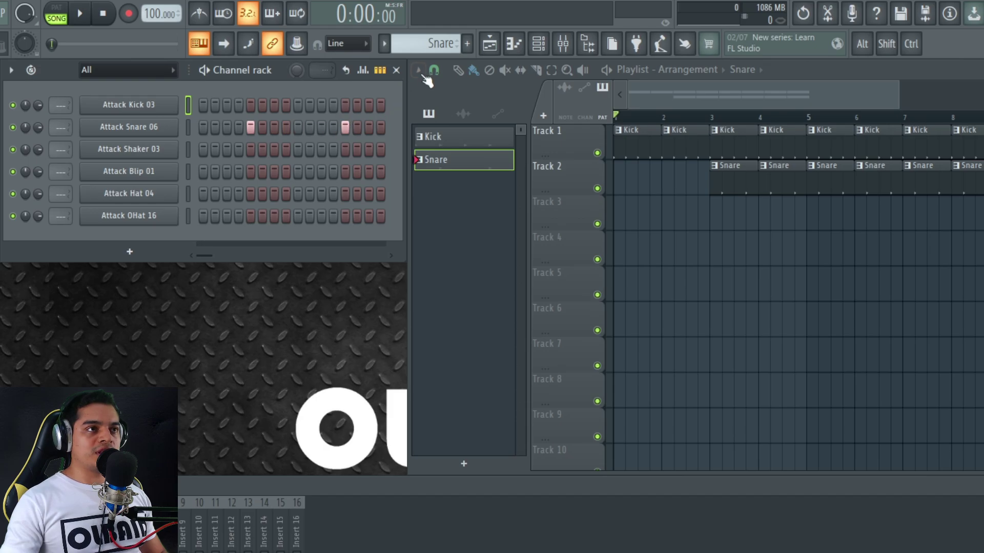
key("F4")
key("KP_Subtract")
key("KP_Subtract")
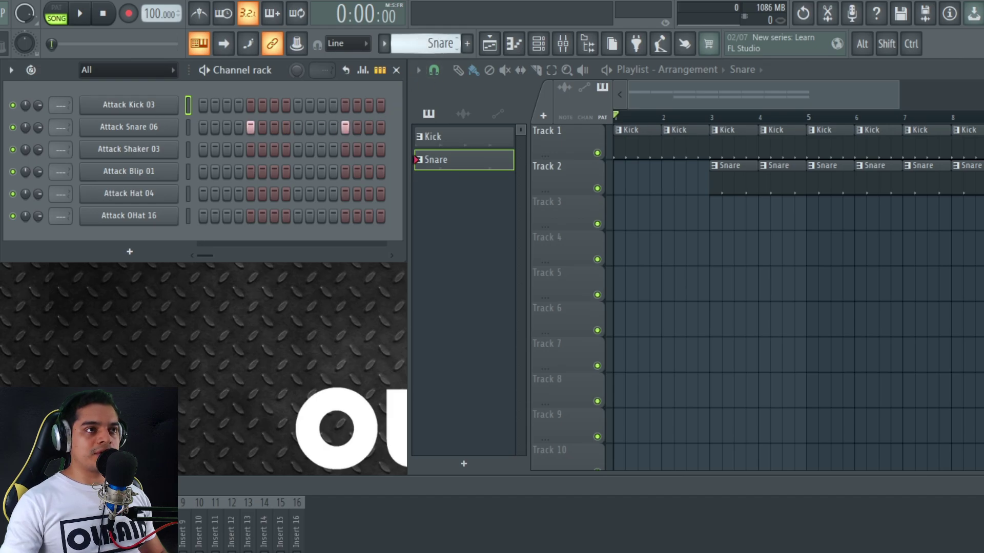
key("KP_Add")
key("KP_Subtract")
key("KP_Subtract")
key("KP_Add")
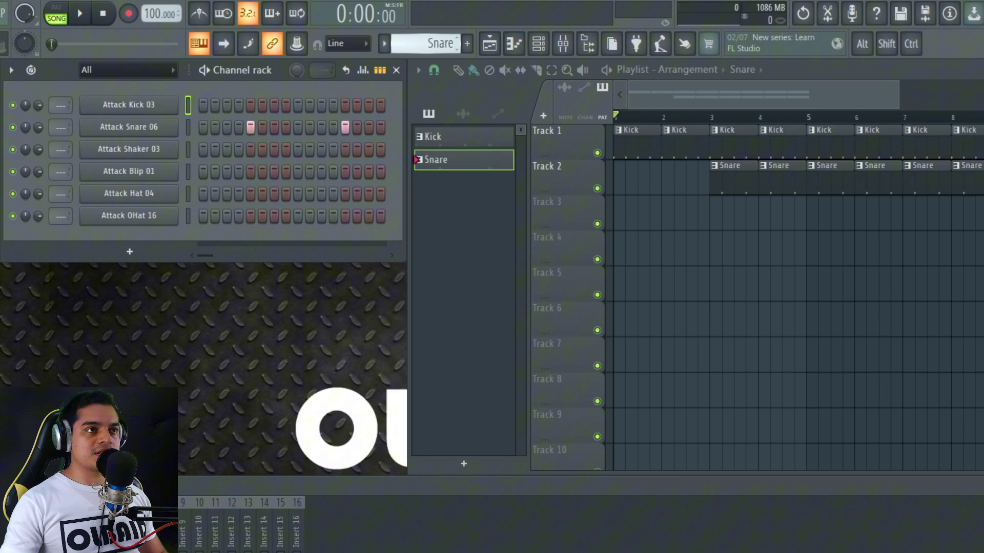
Create a new pattern named Hat and place Attack OHat 16 hits on steps 3, 7, 11 and 15
left_click(469, 44)
type("Hat")
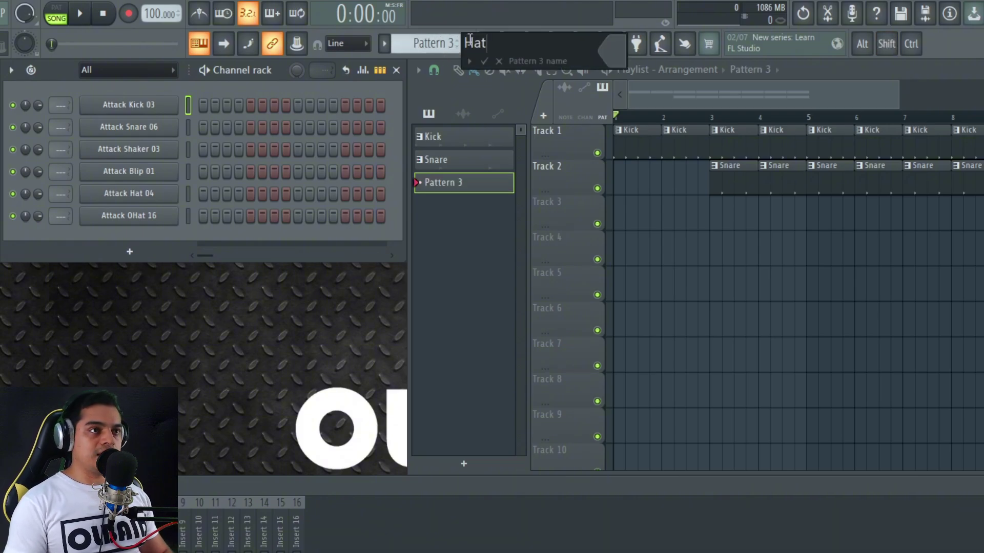
key("Return")
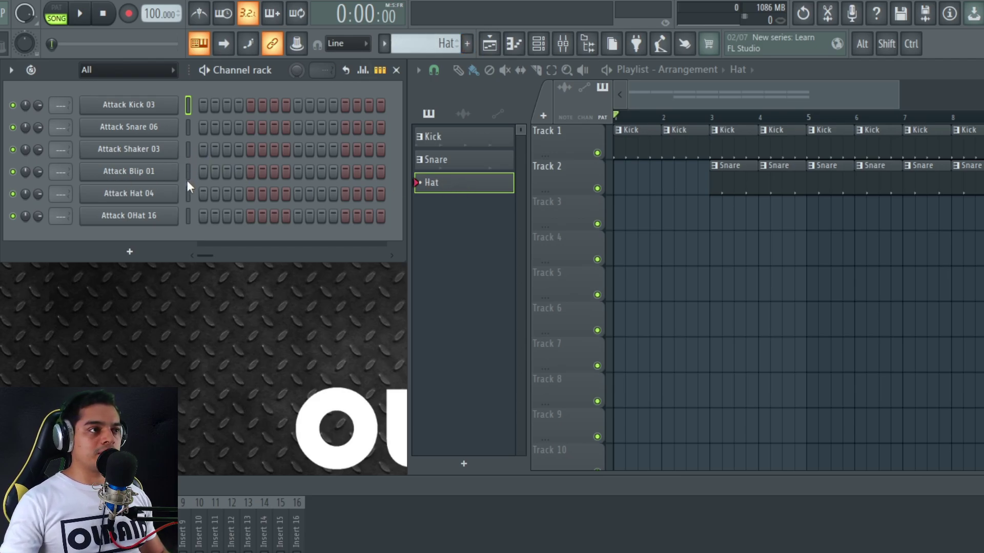
left_click(189, 221)
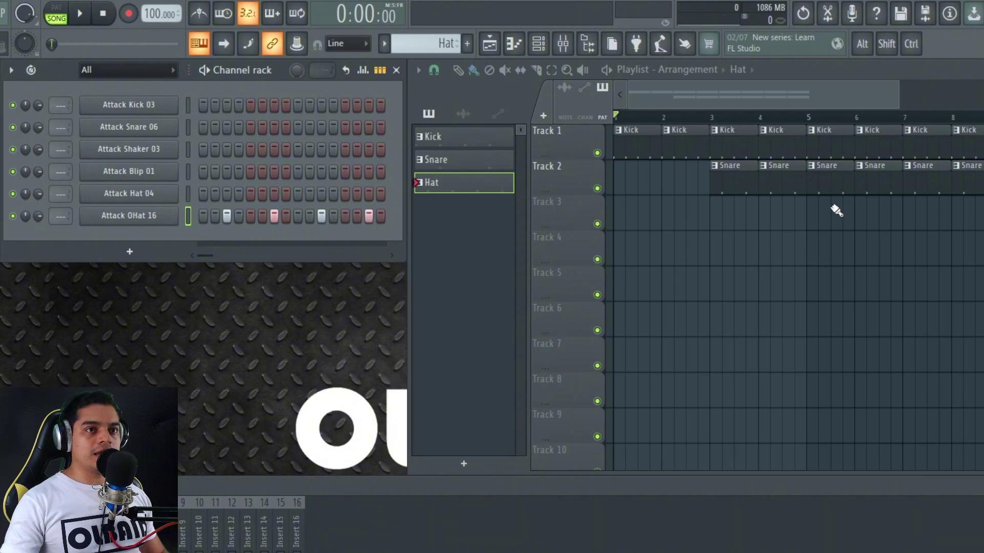
Paint Hat clips along Track 3 from bar 5 through bar 8 and play the arrangement
mouse_move(810, 215)
left_mouse_down()
mouse_move(949, 215)
mouse_move(944, 270)
left_mouse_up()
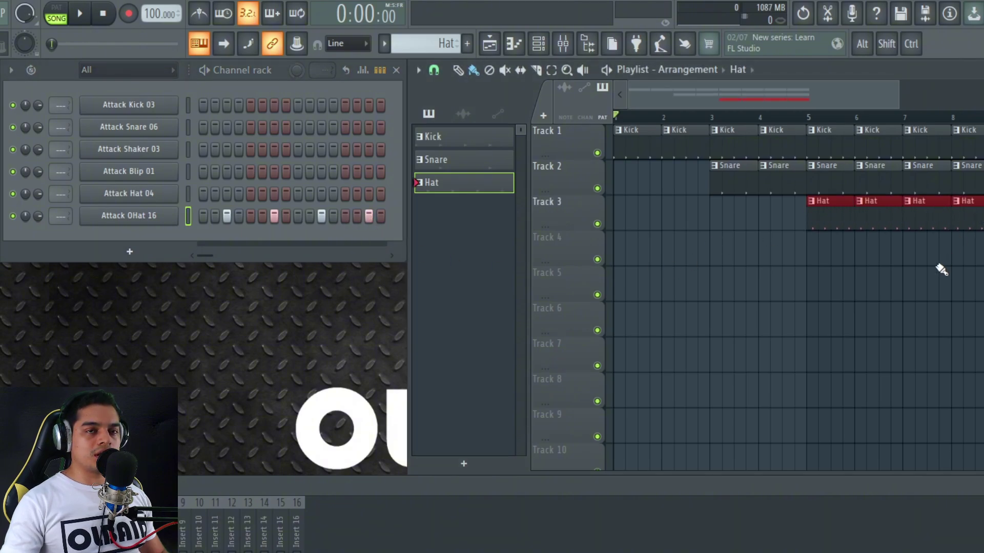
key("space")
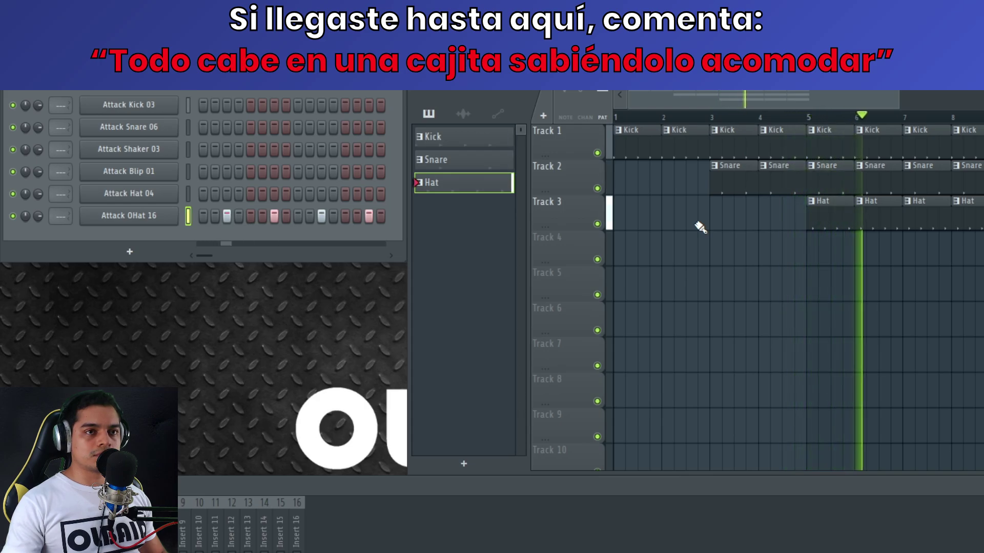
key("space")
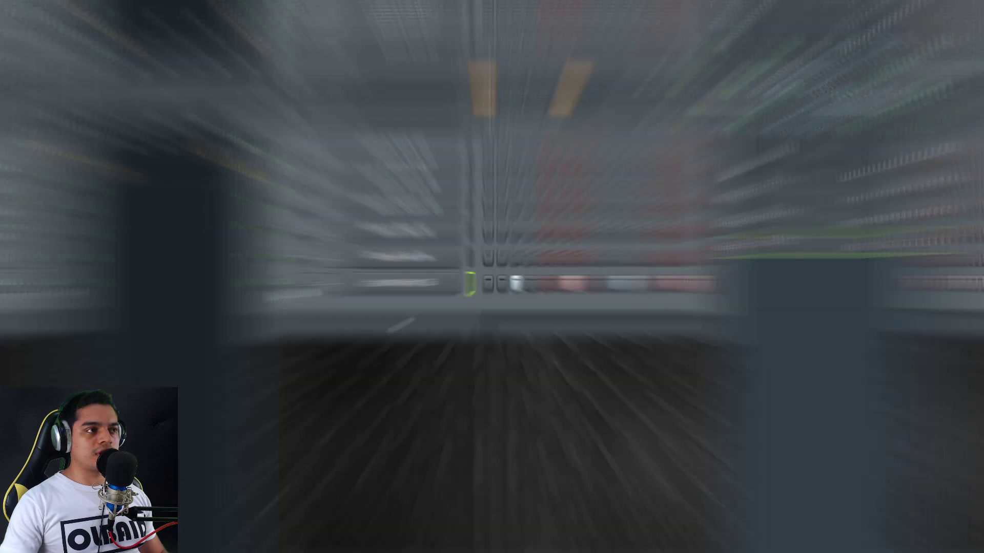
Replace the Attack OHat 16 channel's sample with Scot CH 1 from the Hats folder of the Drums pack
left_click_drag(36, 220, 36, 235)
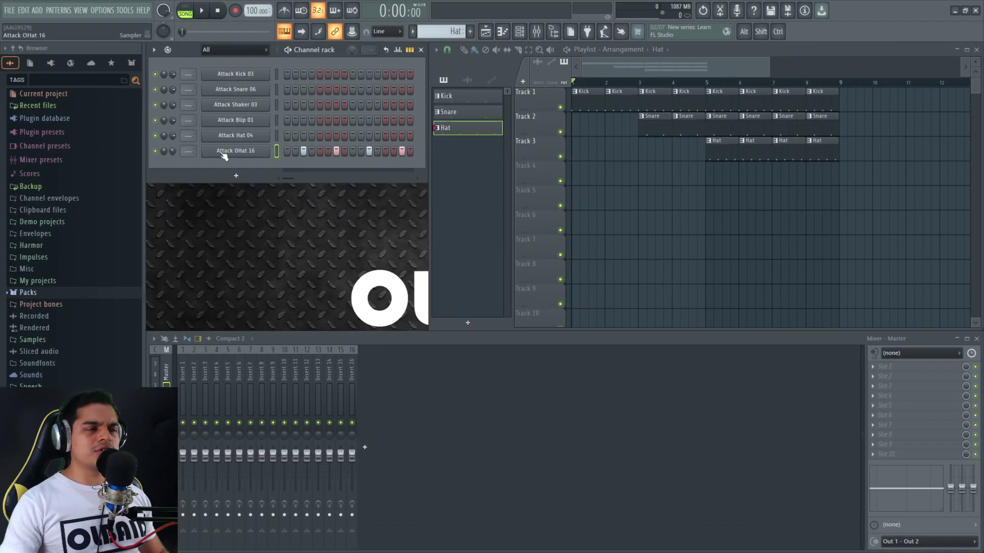
left_click(10, 293)
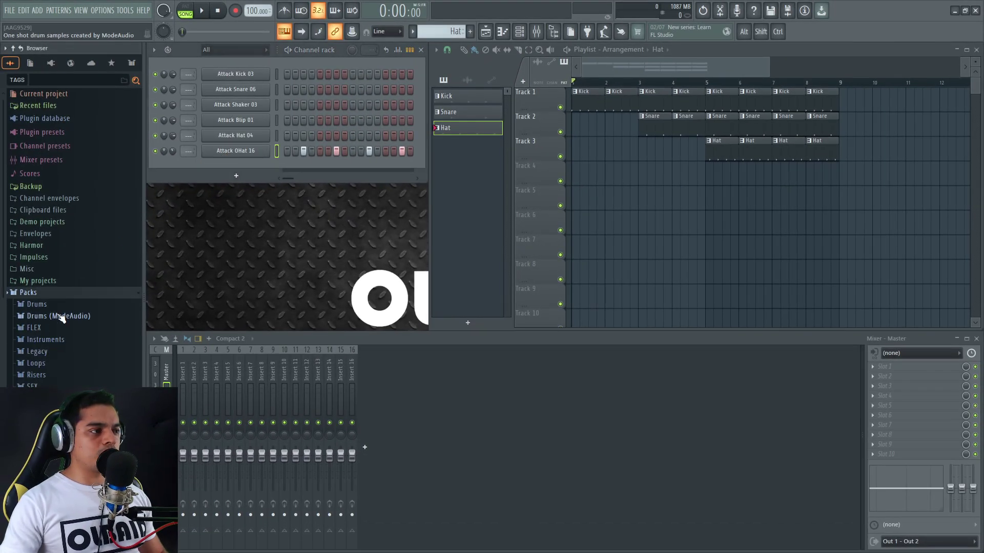
left_click(45, 308)
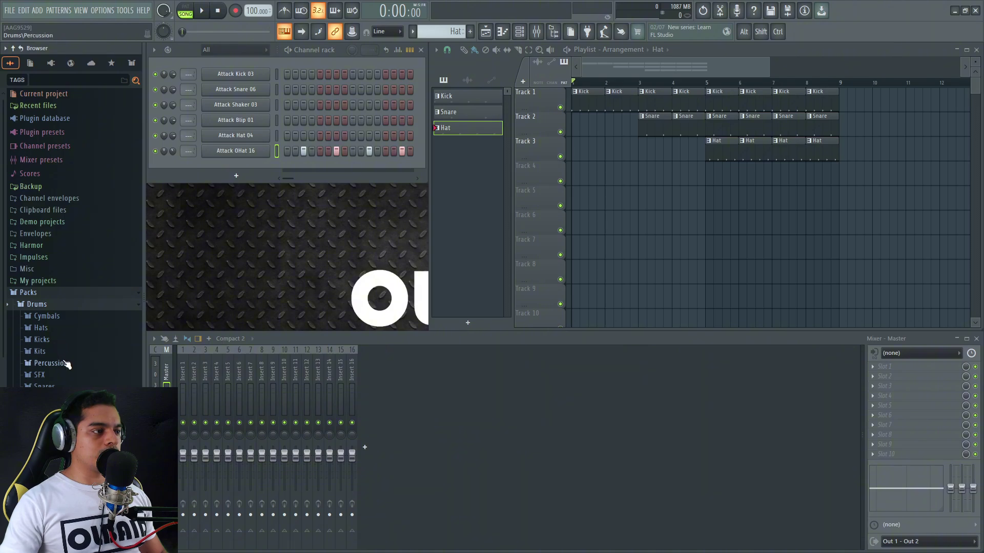
left_click(41, 327)
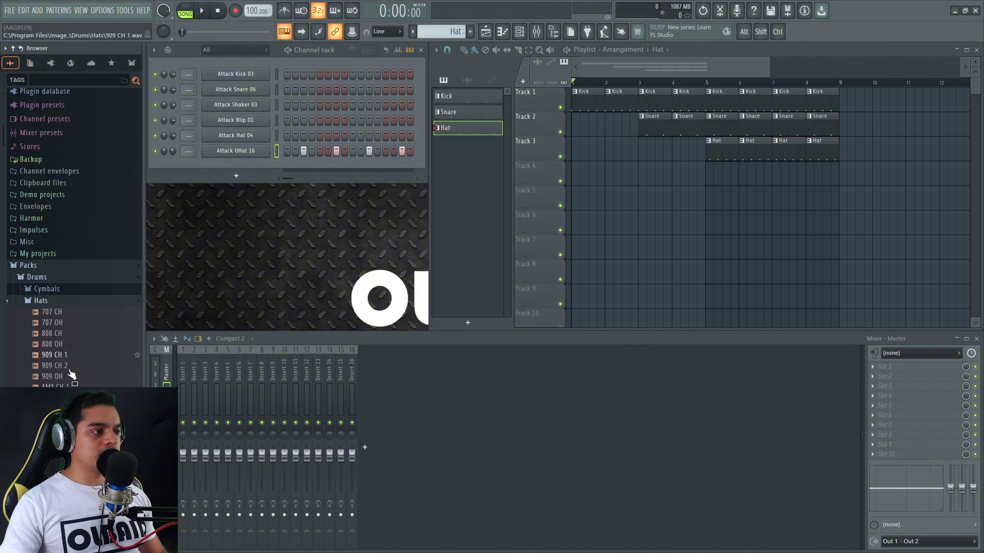
scroll(68, 320, "down", 10)
left_click(67, 232)
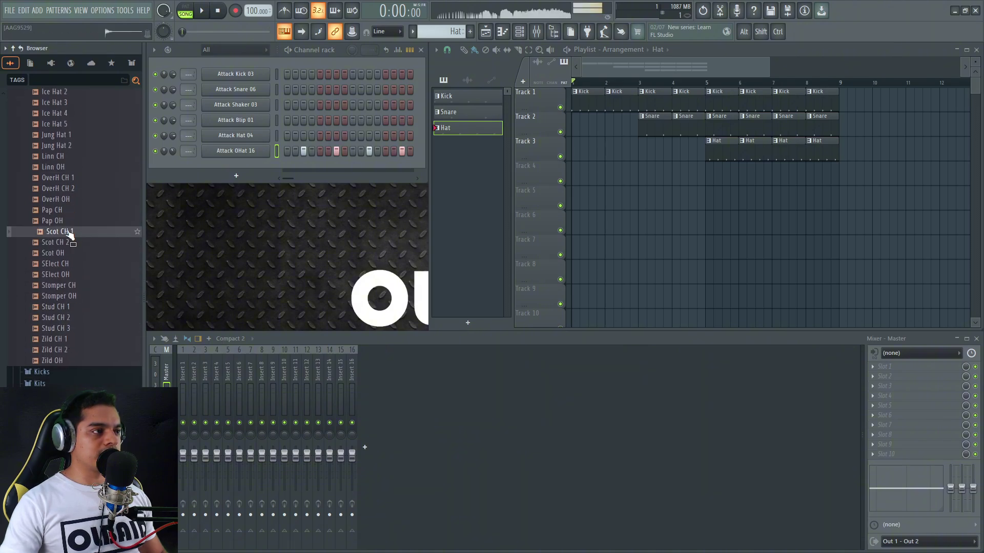
left_click_drag(68, 233, 241, 150)
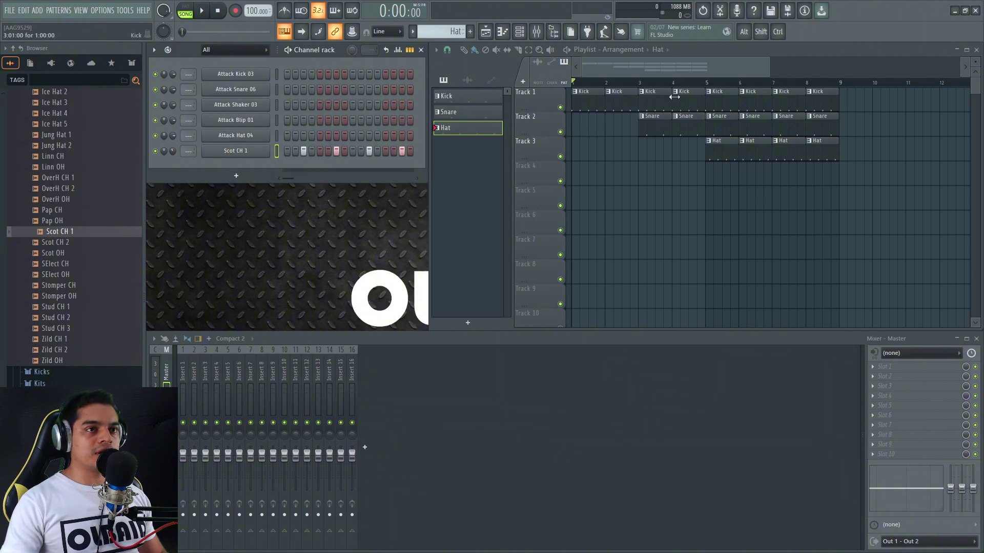
Move the song position to several points on the playlist timeline, ending at bar 5, and play the arrangement from there
left_click(697, 83)
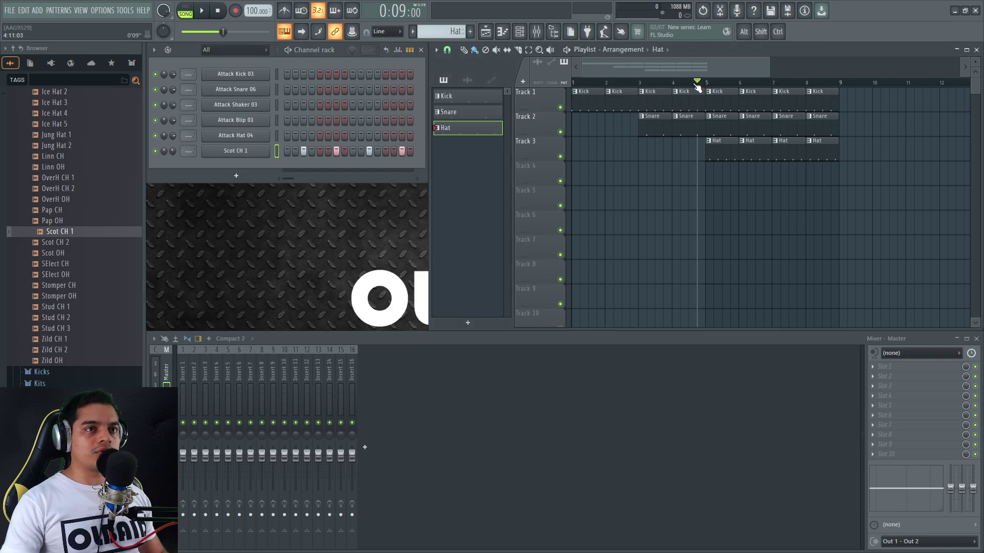
left_click(639, 84)
left_click(615, 84)
left_click(672, 83)
left_click(712, 84)
left_click(780, 84)
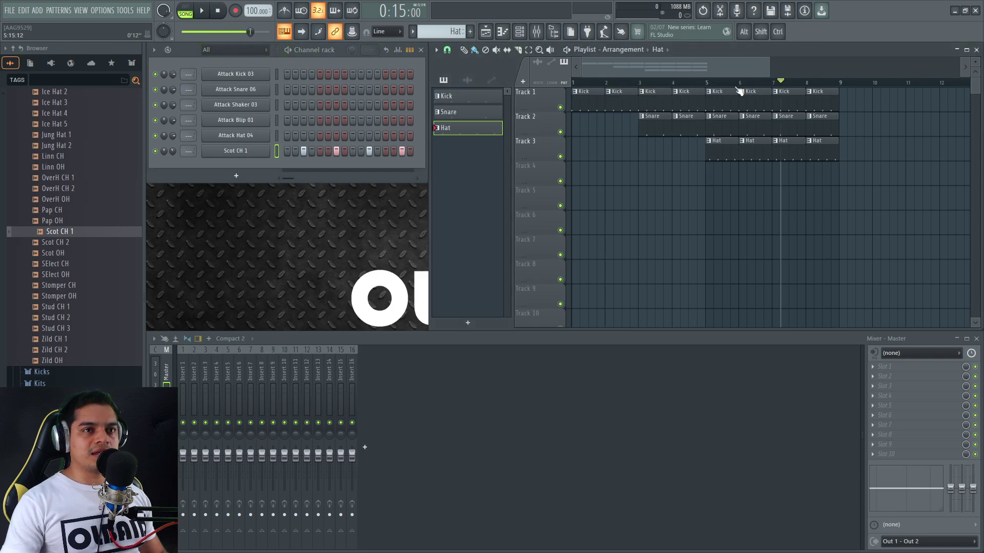
left_click(714, 84)
left_click(705, 84)
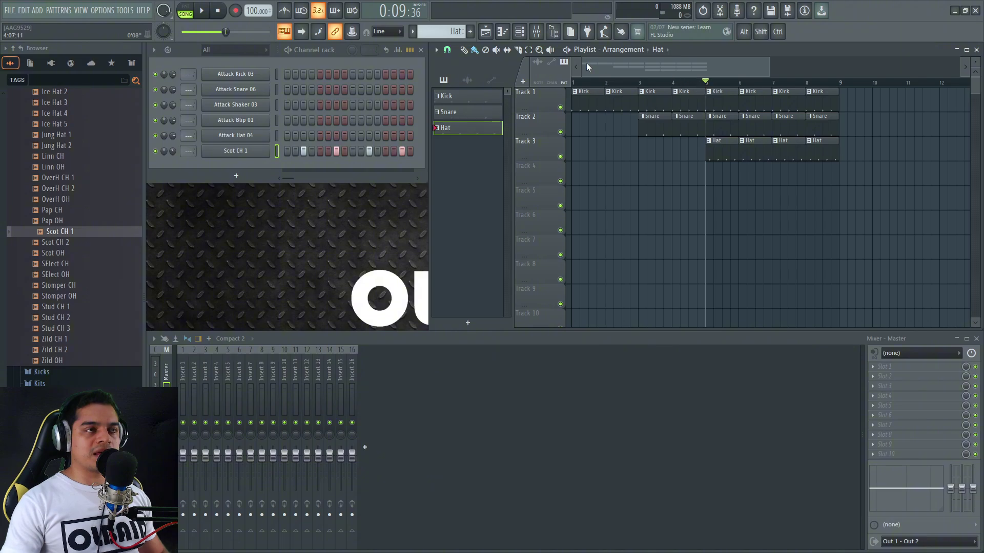
left_click(202, 11)
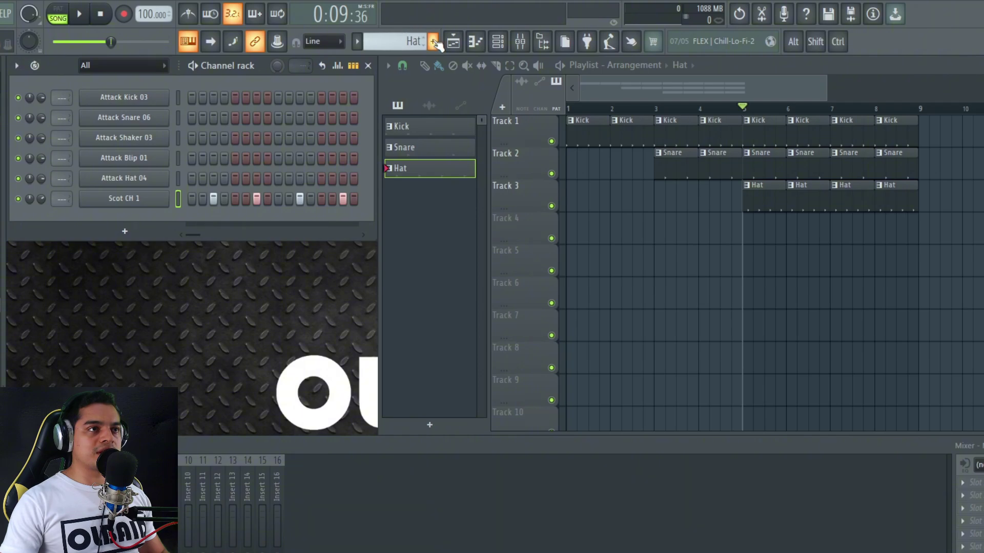
Create a new pattern named Shaker and fill all 16 steps of Attack Shaker 03
left_click(433, 41)
type("Shaker")
key("Return")
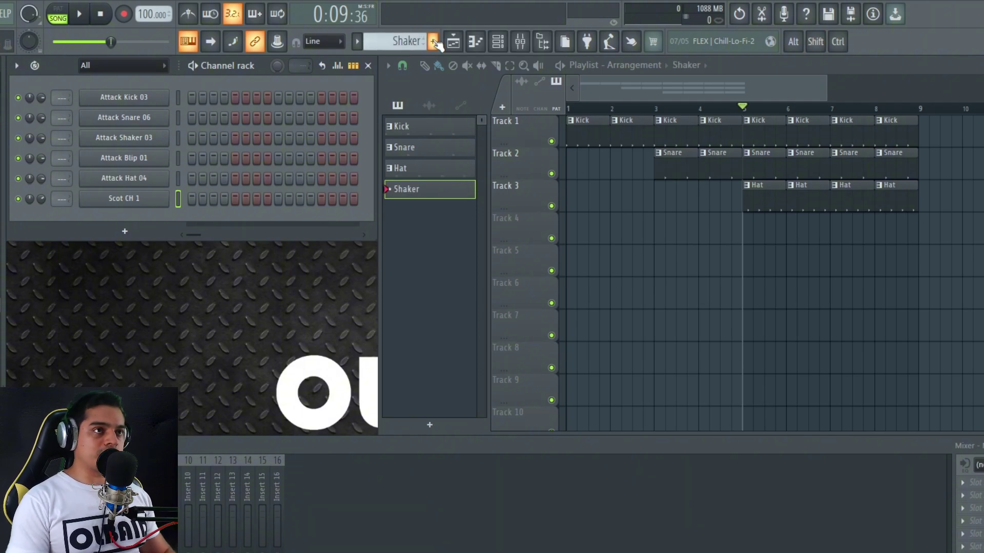
left_click(179, 139)
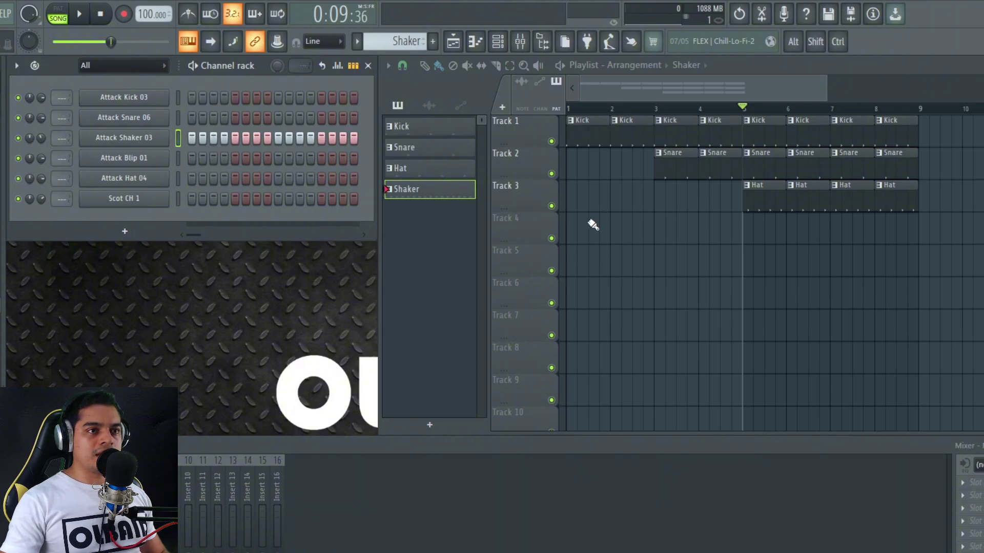
Place single Shaker clips on Track 4 at bars 3, 5 and 7, removing the extra clip at bar 4
left_click_drag(655, 228, 718, 227)
right_click(715, 223)
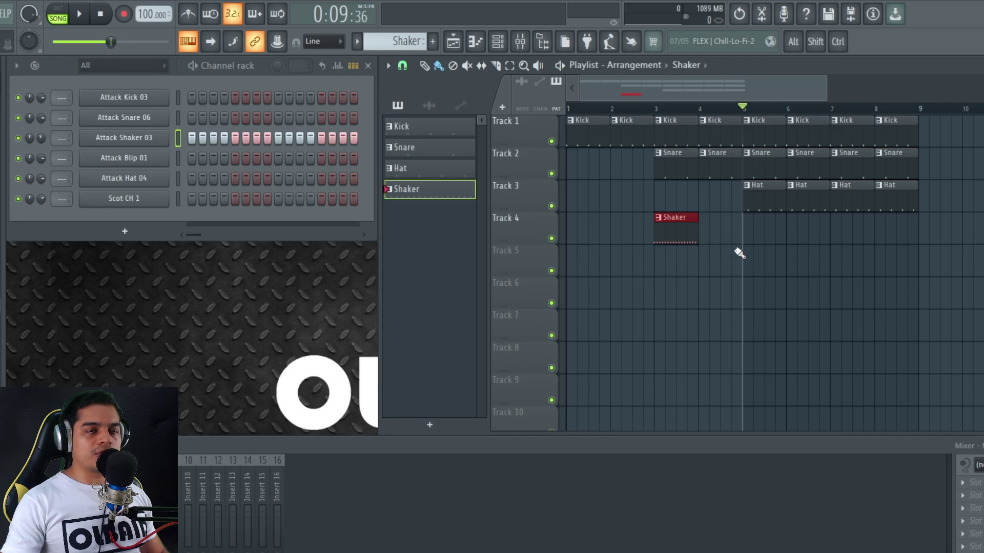
left_click(748, 232)
left_click(834, 228)
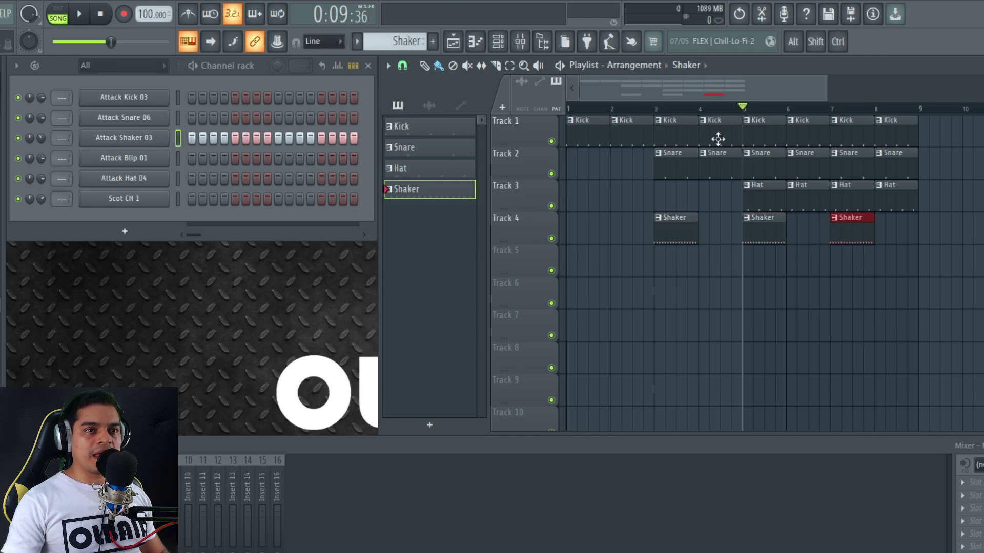
mouse_move(767, 232)
left_mouse_down()
mouse_move(775, 228)
mouse_move(757, 231)
mouse_move(782, 228)
mouse_move(762, 231)
left_mouse_up()
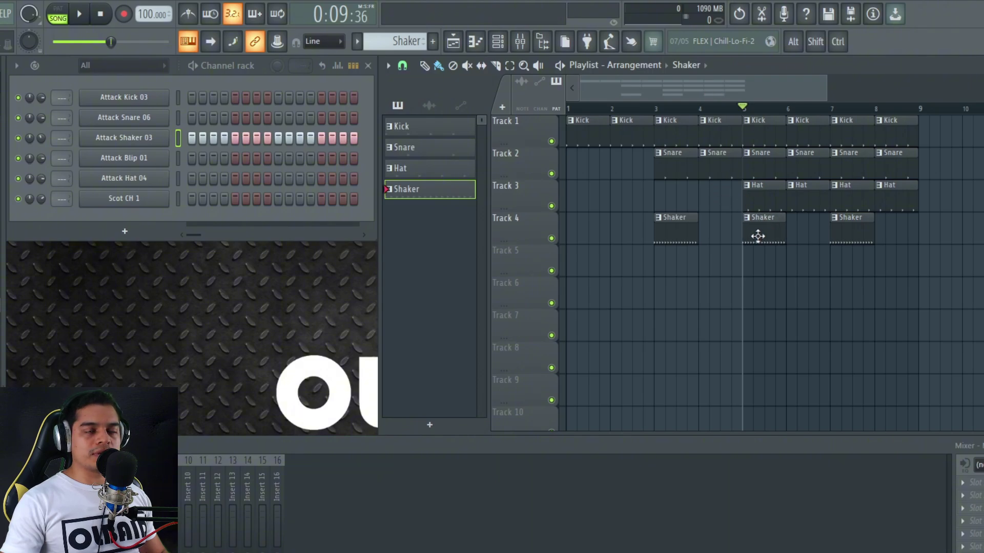
left_click(402, 65)
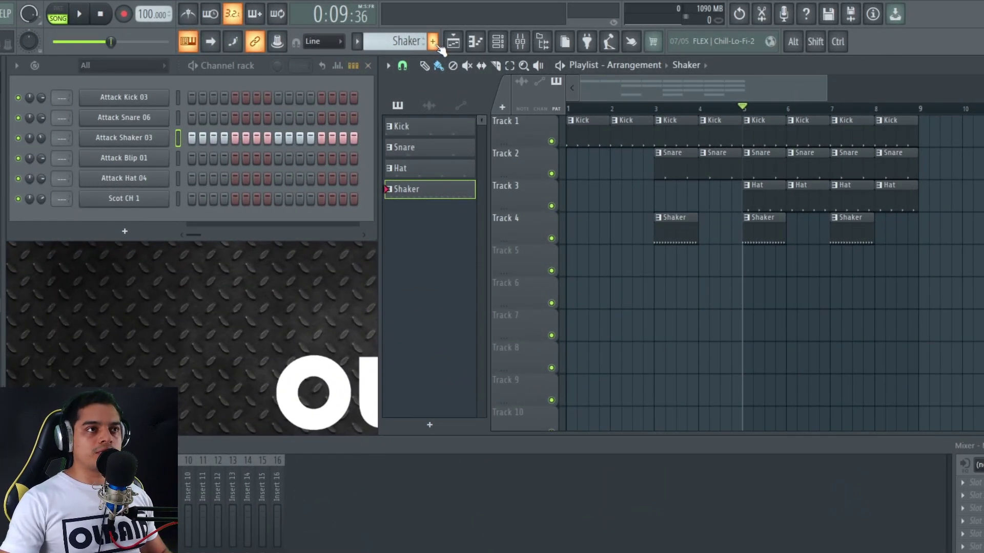
Create a new pattern and name it Hat 2
left_click(433, 41)
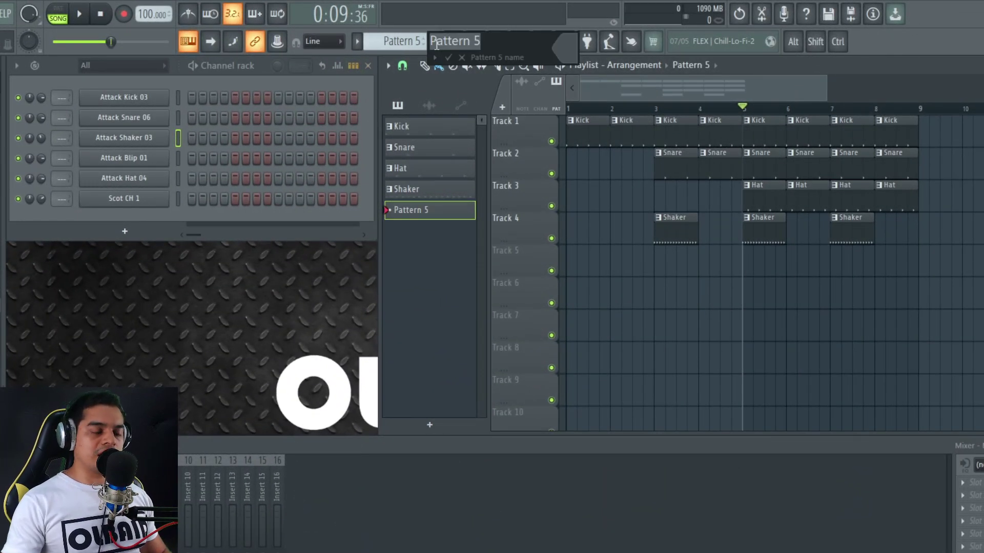
type("Hat")
key("Return")
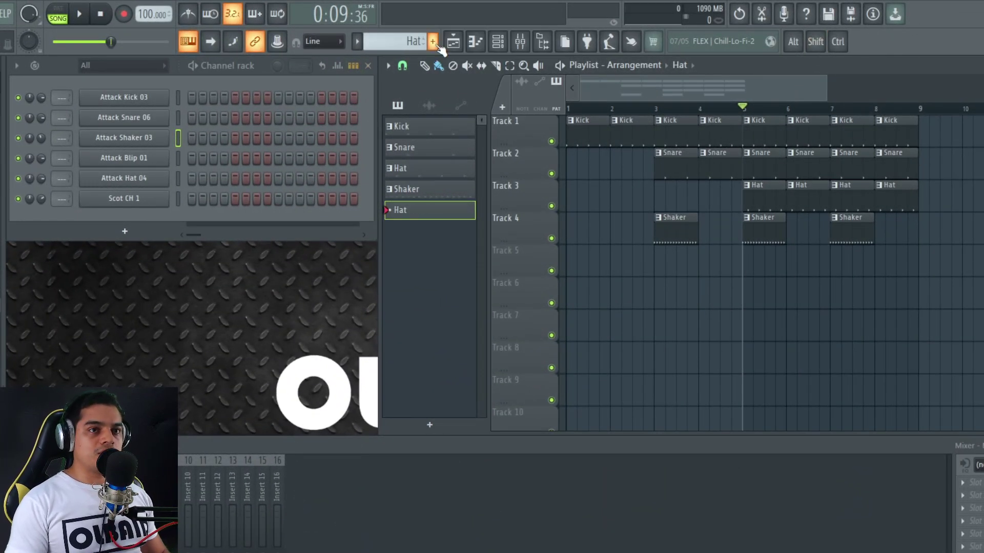
key("F2")
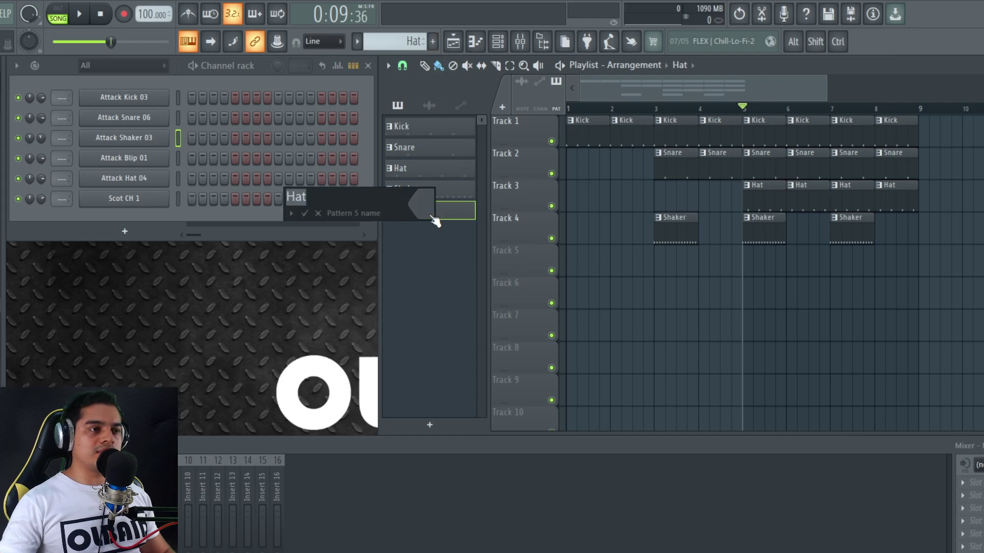
key("End")
type("2")
key("Return")
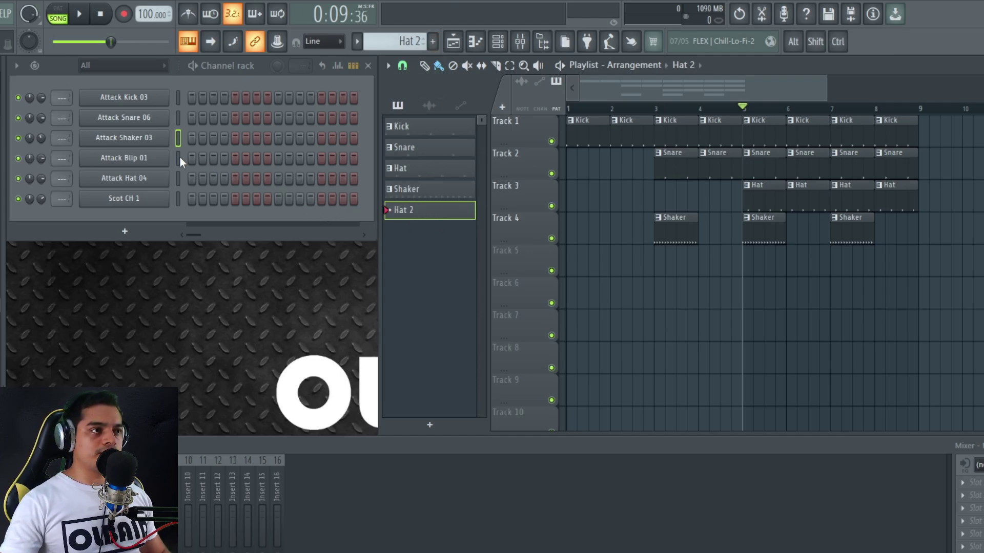
Place Attack Hat 04 hits on steps 4, 7, 10, 12 and 15, and paint Hat 2 clips on Track 5 from bar 1 through bar 8
left_click(178, 179)
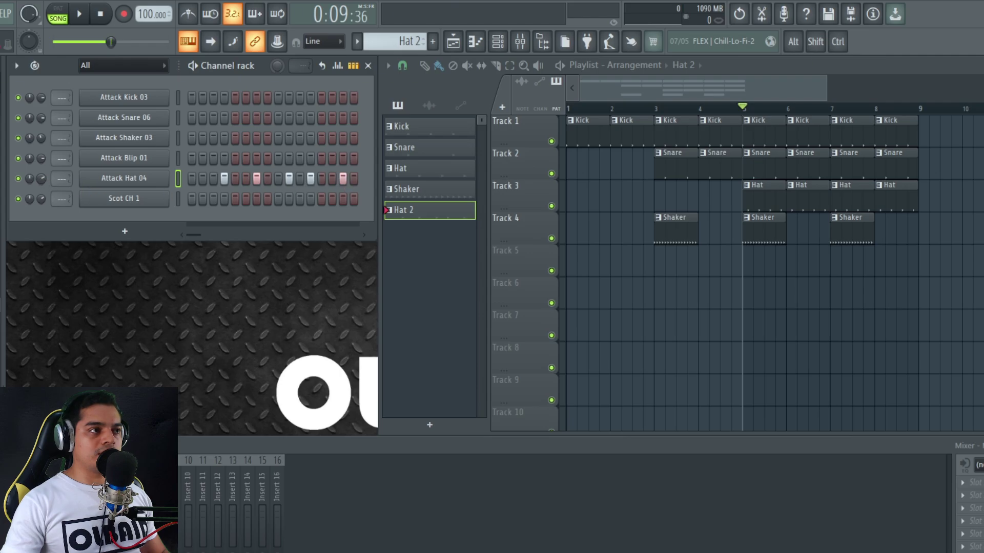
mouse_move(578, 263)
left_mouse_down()
mouse_move(913, 265)
mouse_move(911, 257)
left_mouse_up()
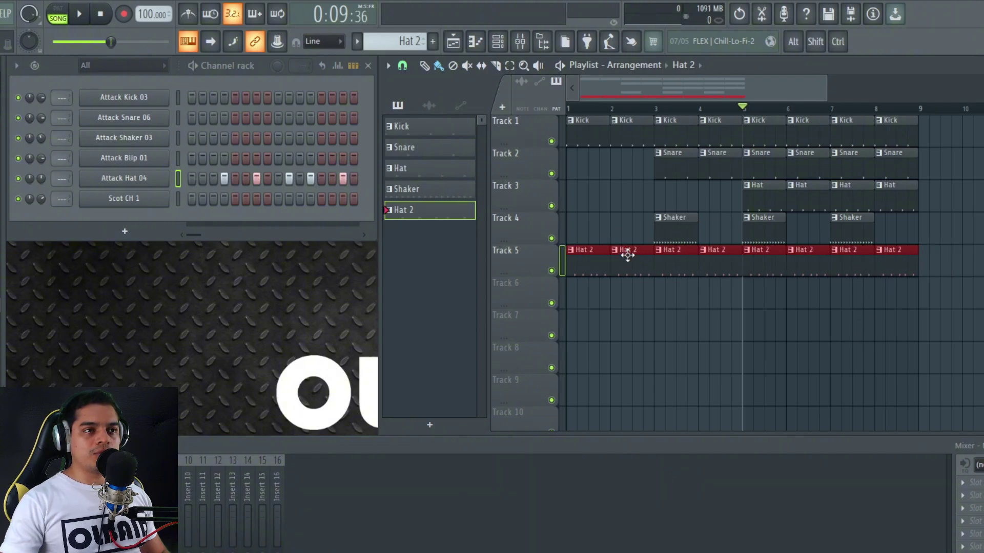
Clear the clip selection and play the arrangement from bar 5 to hear the beat with the Hat 2 clips
left_click(653, 324)
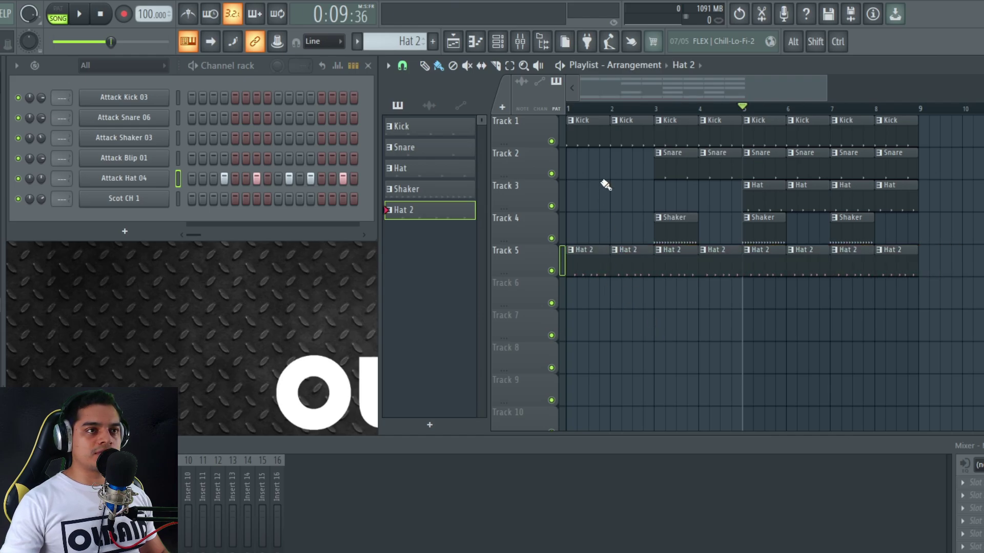
key("space")
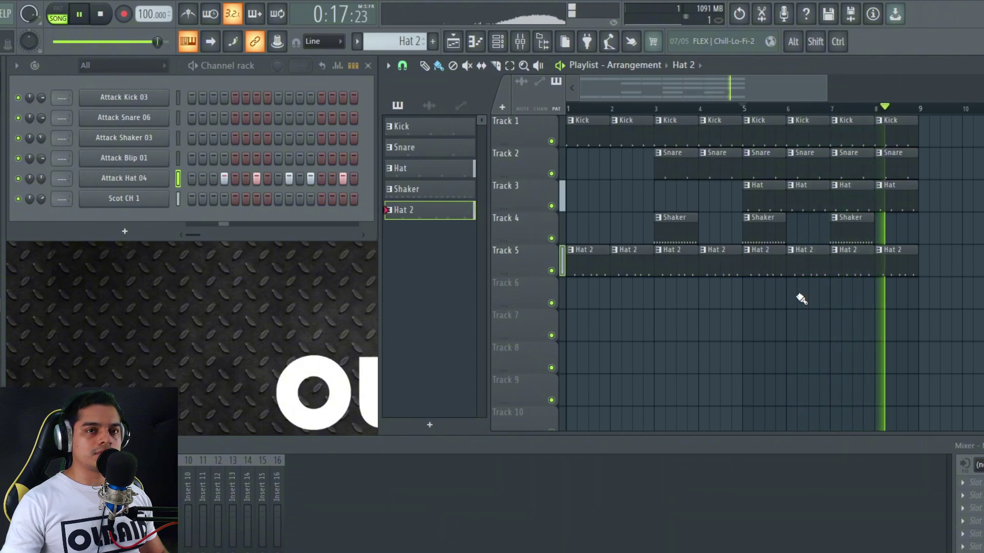
key("space")
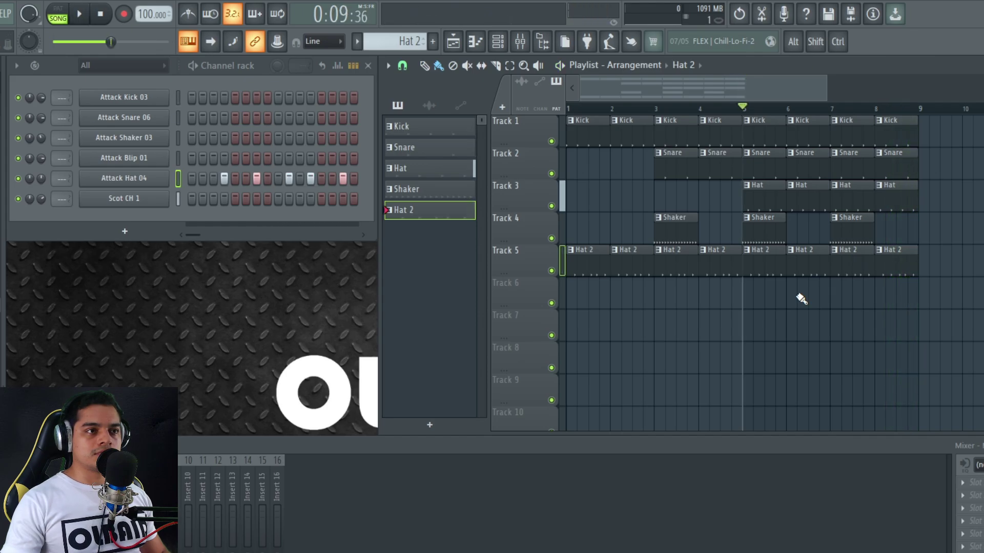
Audition Attack Blip 01, then create a pattern named Perc with a single Attack Blip 01 hit on step 4
left_click(178, 160)
left_click(161, 163)
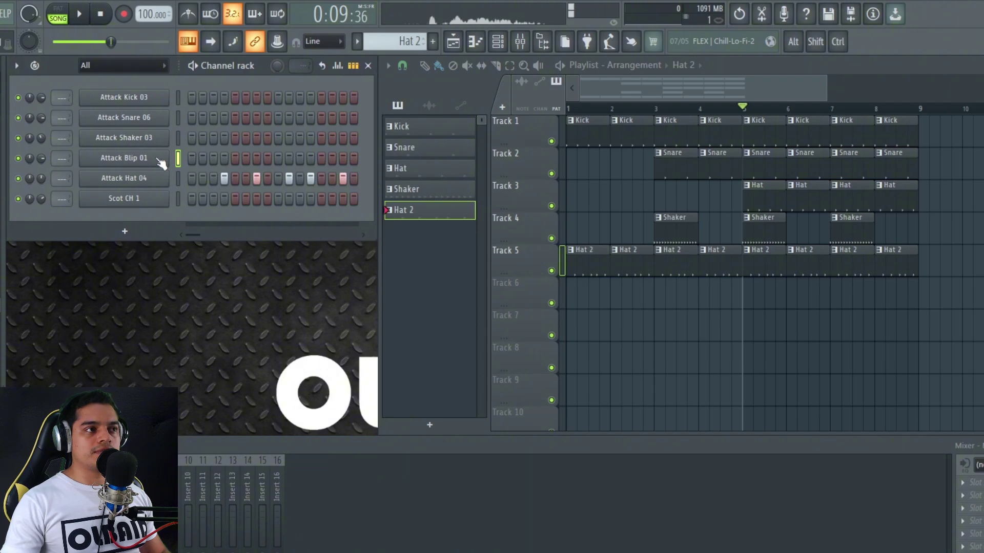
left_click(435, 49)
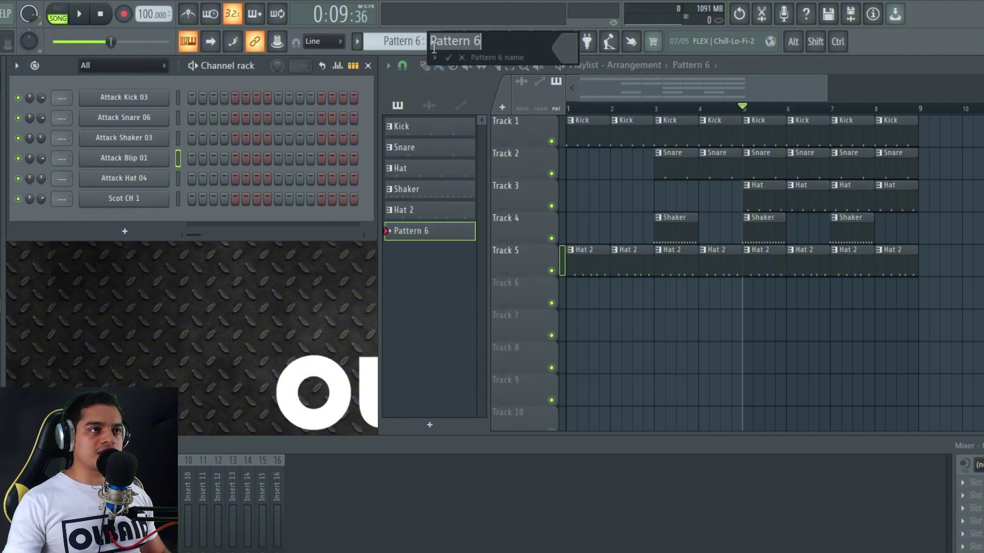
type("Perc")
key("Return")
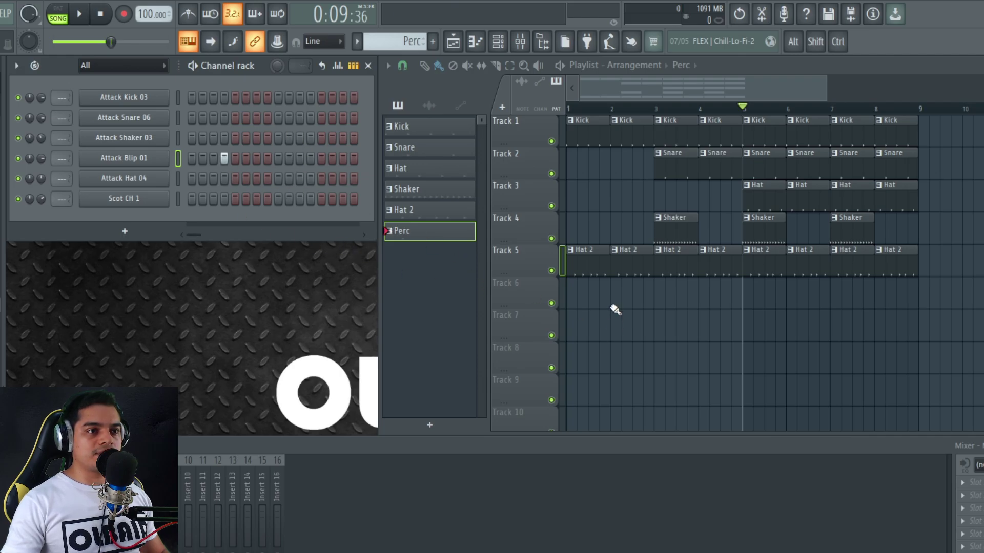
Place single Perc clips on Track 6 at bars 2, 4, 6 and 8 while playing back the arrangement
left_click(611, 290)
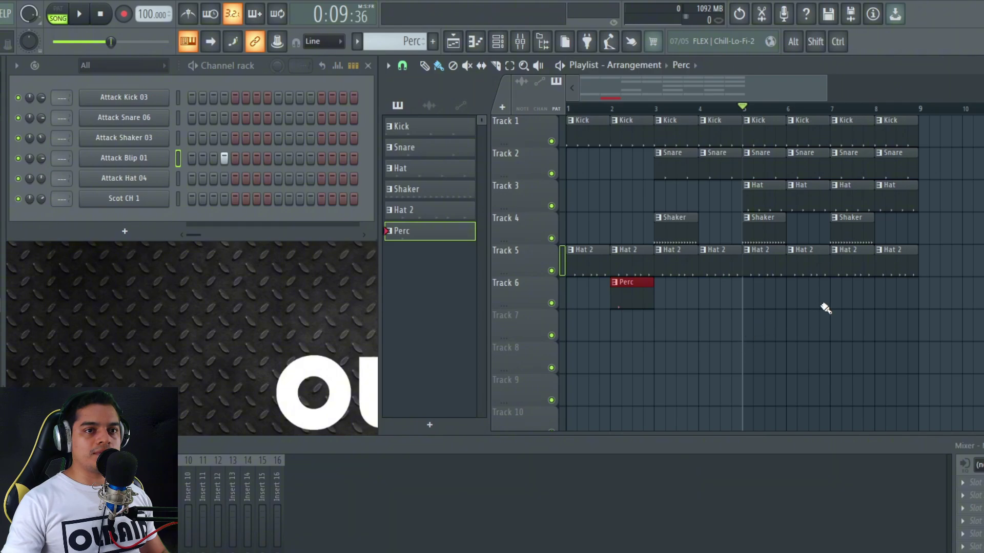
left_click(792, 291)
key("space")
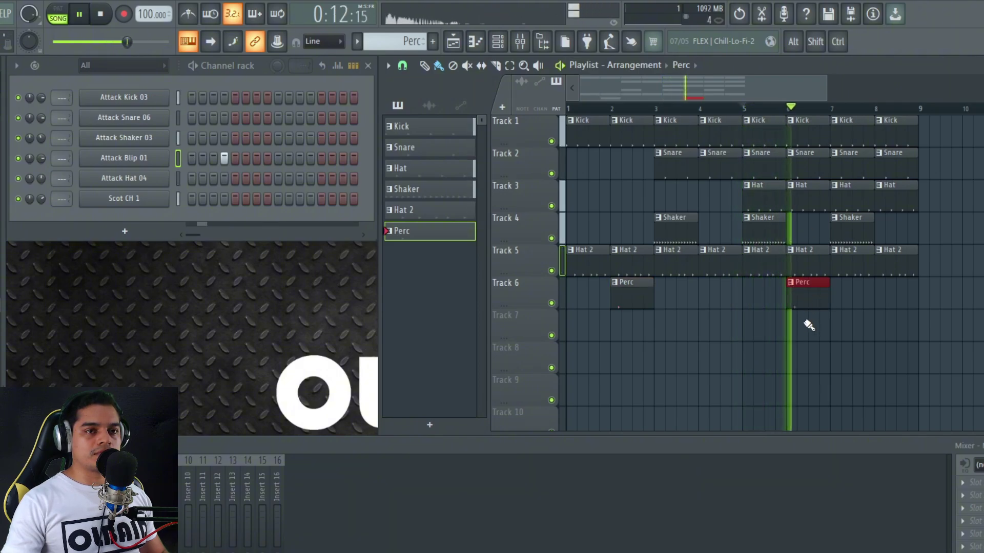
left_click(881, 295)
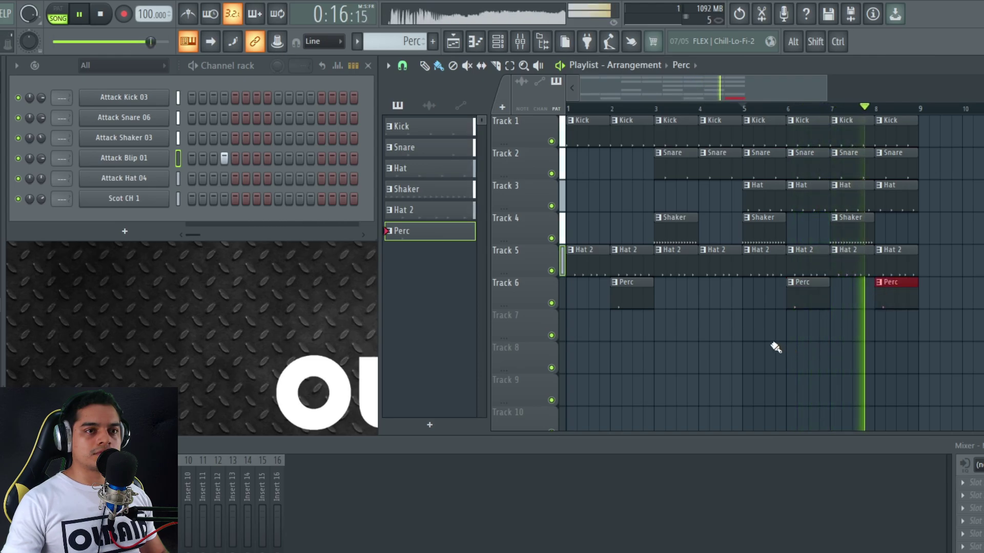
left_click(703, 288)
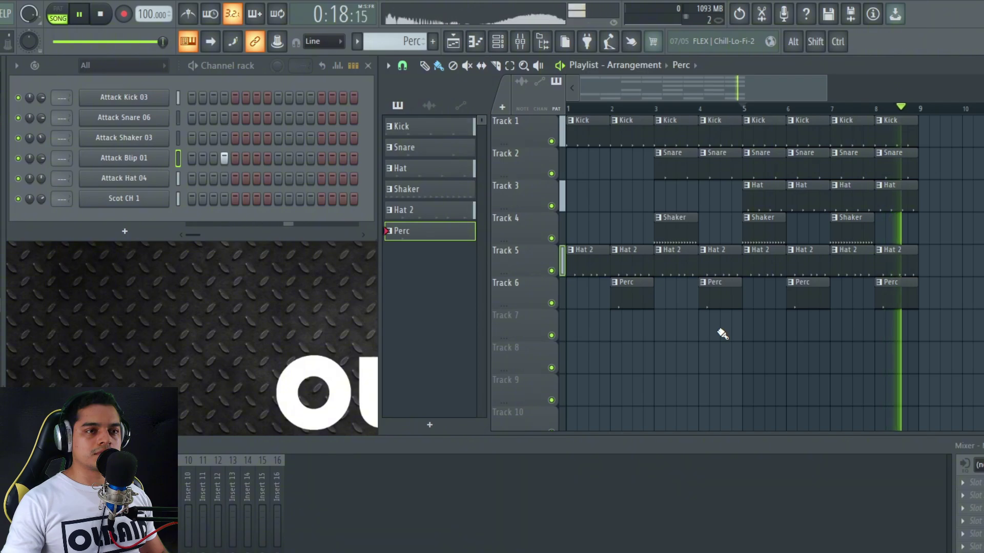
key("space")
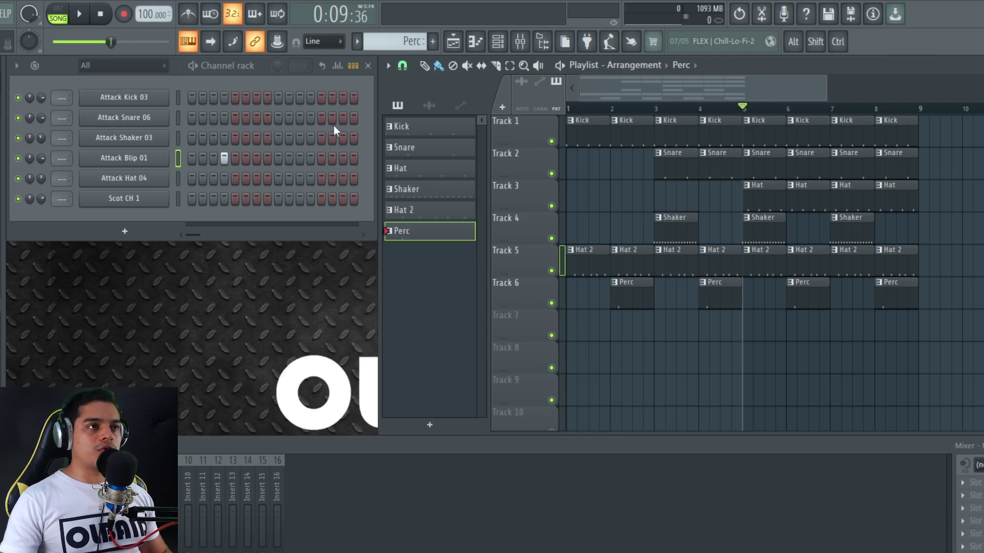
Create a new pattern named Bajo
left_click(433, 42)
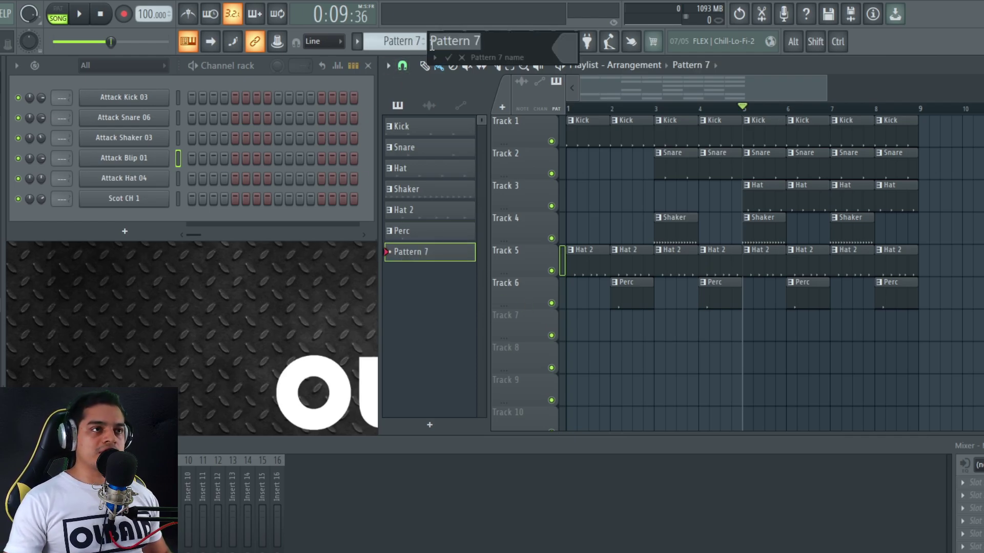
type("Bajo")
key("Return")
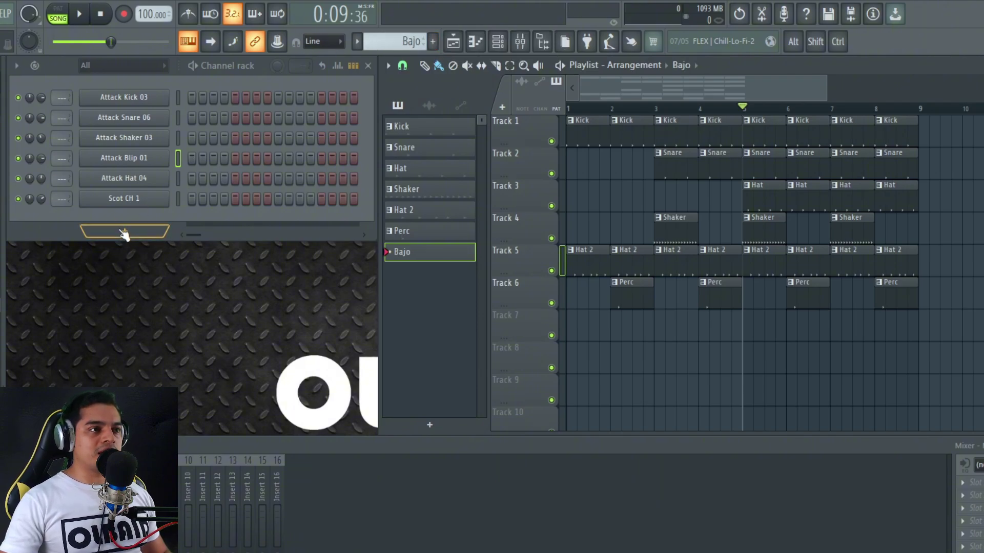
Add a FLEX instrument track to the playlist and reposition the plugin window
left_click(503, 108)
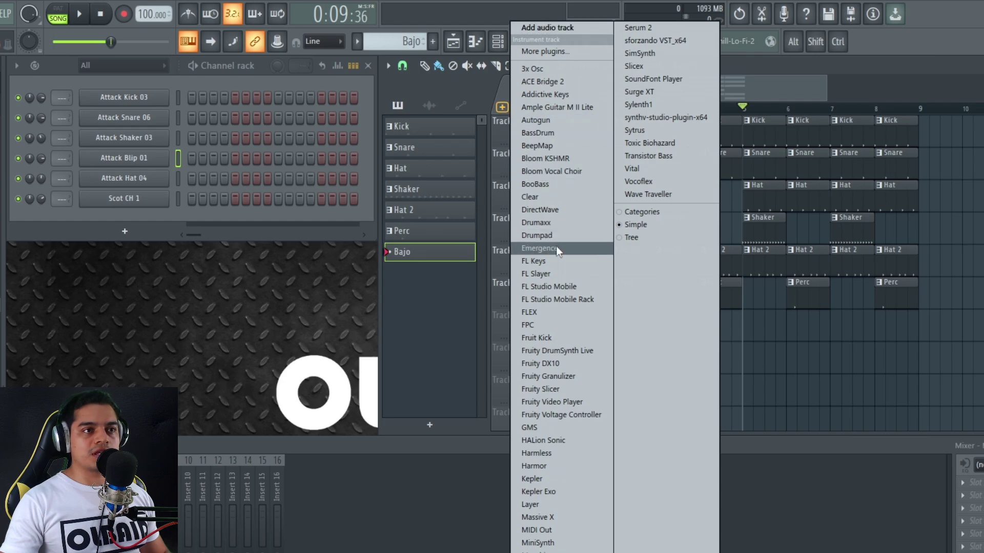
left_click(536, 312)
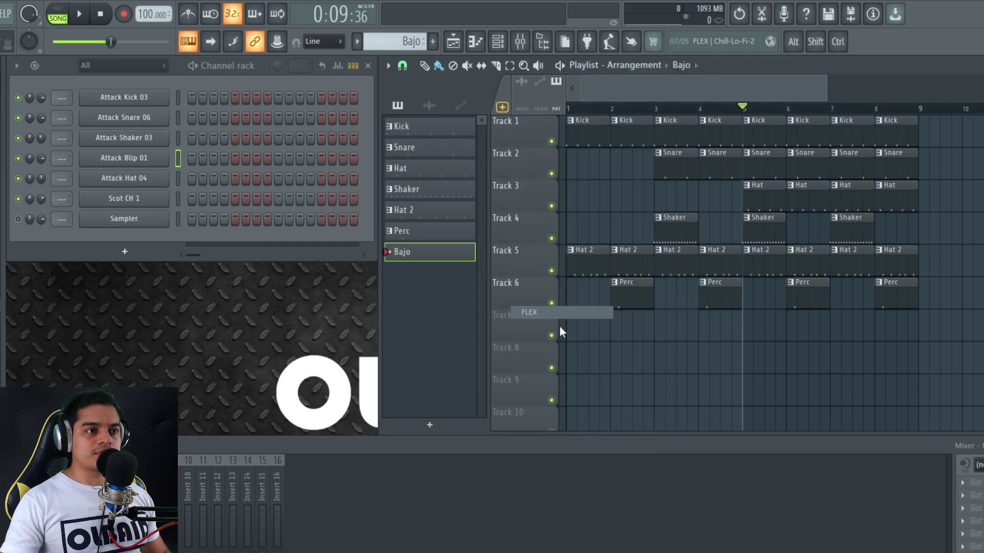
left_click_drag(353, 173, 544, 122)
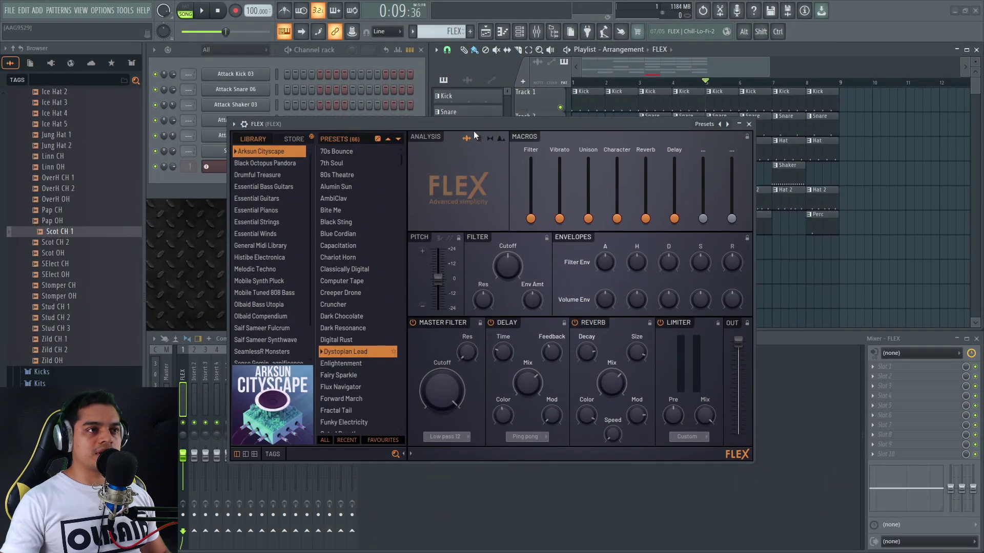
mouse_move(474, 132)
left_mouse_down()
mouse_move(456, 367)
mouse_move(460, 135)
left_mouse_up()
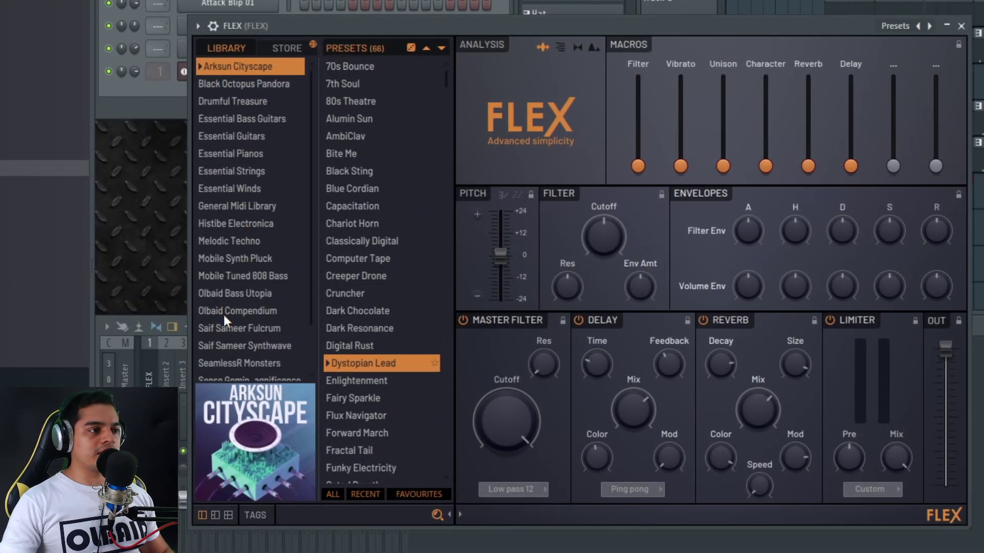
Audition presets from FLEX's Olbaid Bass Utopia library, load Brazilian Flow and close the plugin window
left_click(224, 293)
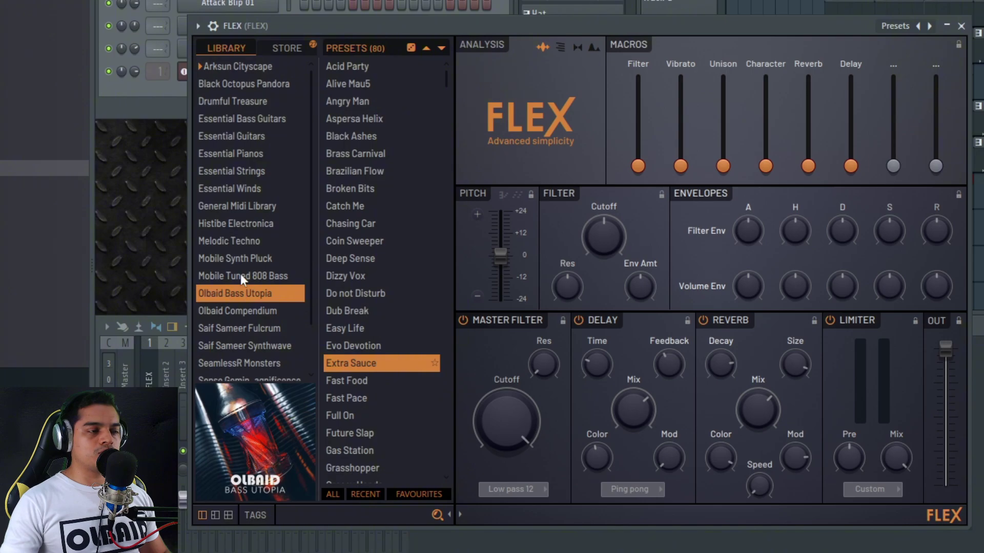
left_click(355, 102)
left_click(365, 136)
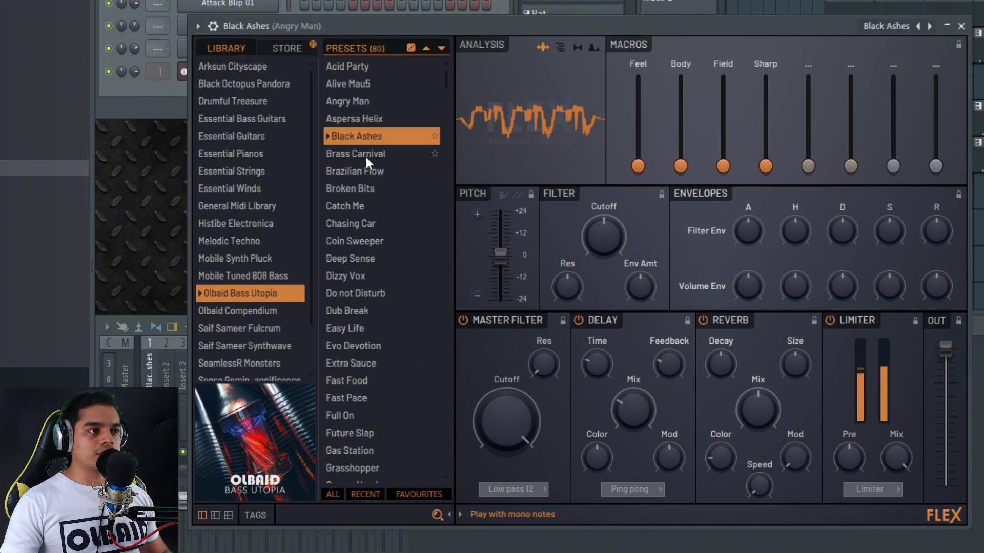
left_click(361, 171)
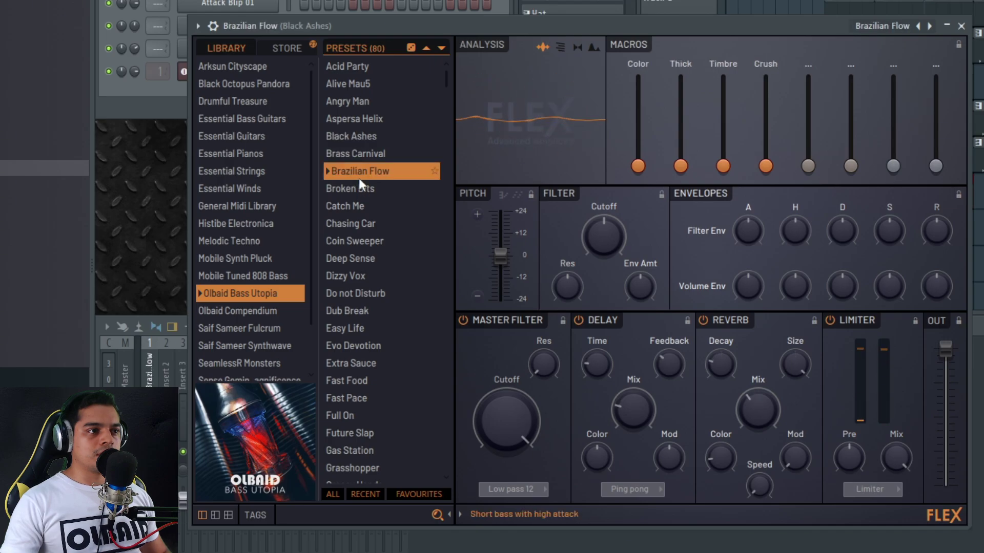
left_click(965, 28)
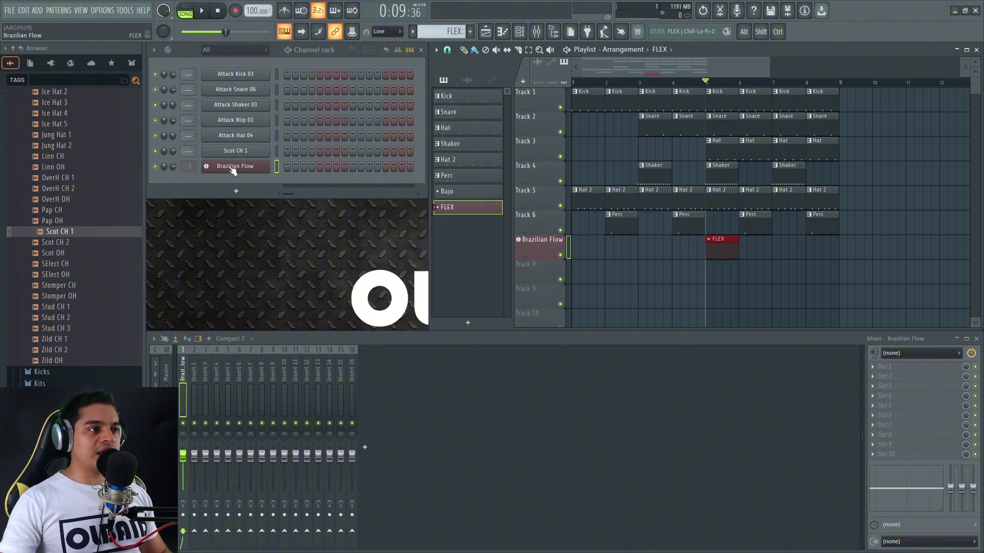
Open the piano roll of the Brazilian Flow channel and reposition its window
right_click(236, 171)
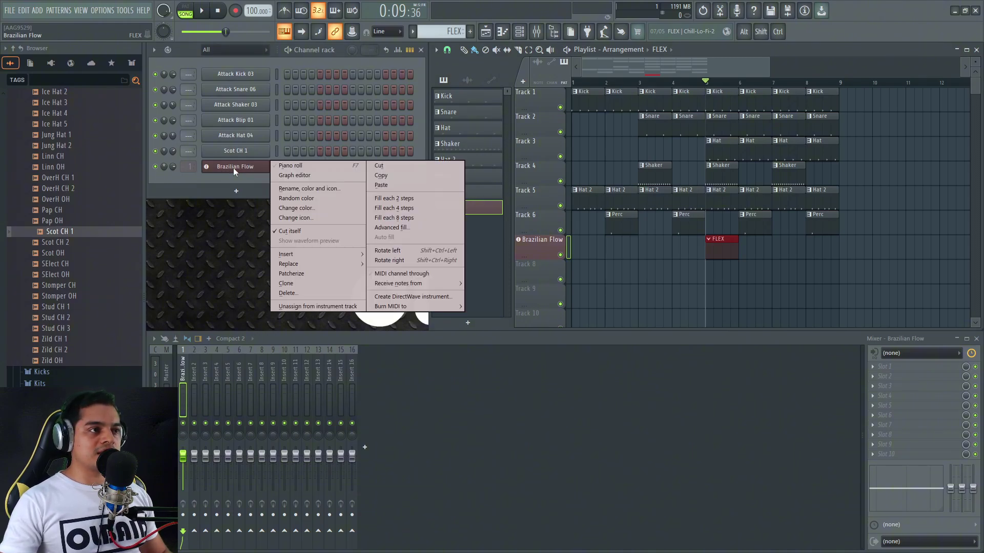
left_click(302, 166)
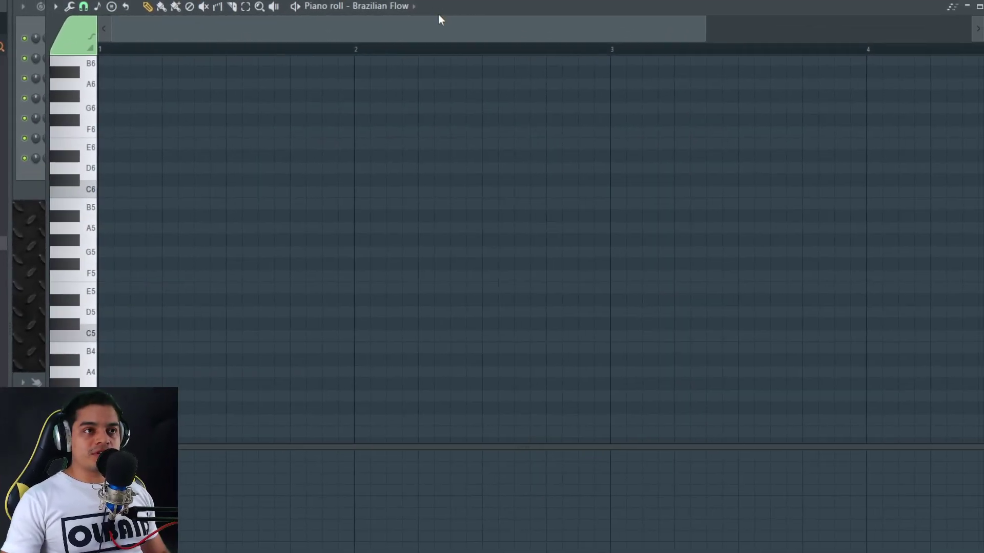
left_click_drag(449, 25, 450, 32)
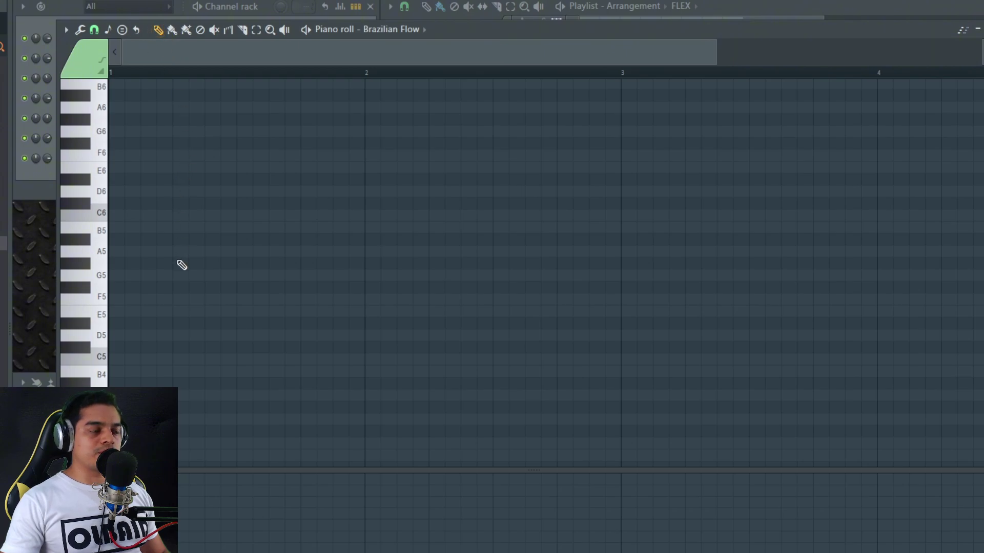
left_click(181, 263)
left_click_drag(183, 266, 217, 312)
left_click(94, 29)
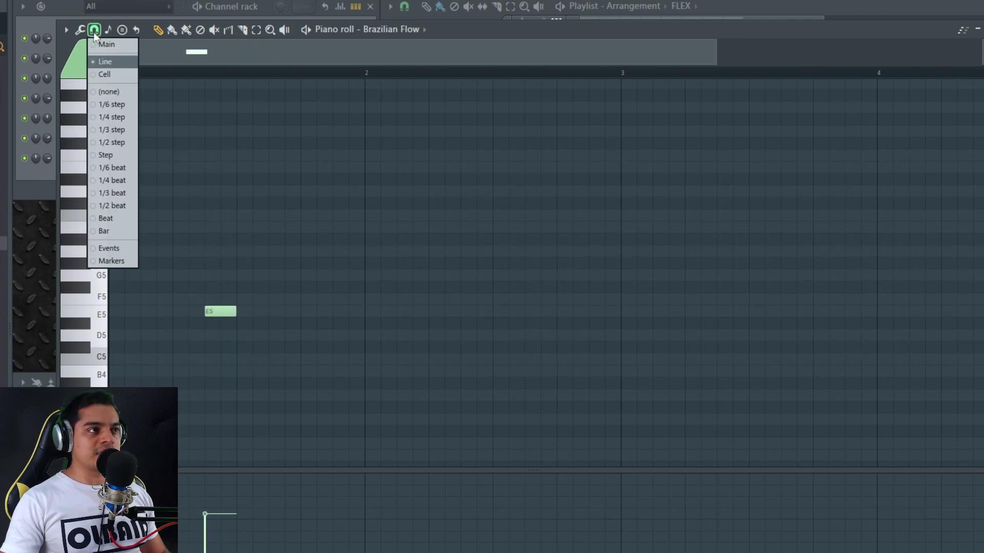
left_click(316, 53)
left_click(94, 29)
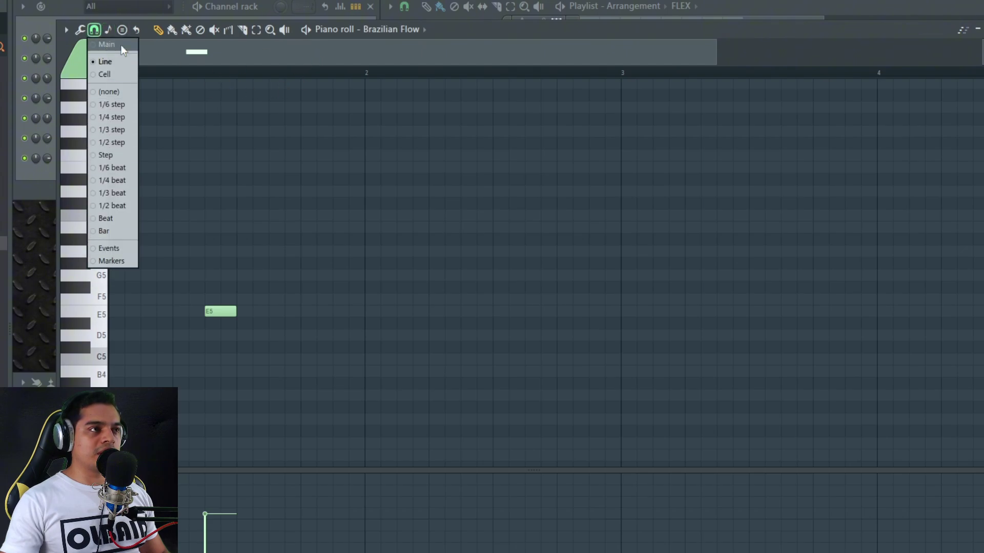
left_click(361, 51)
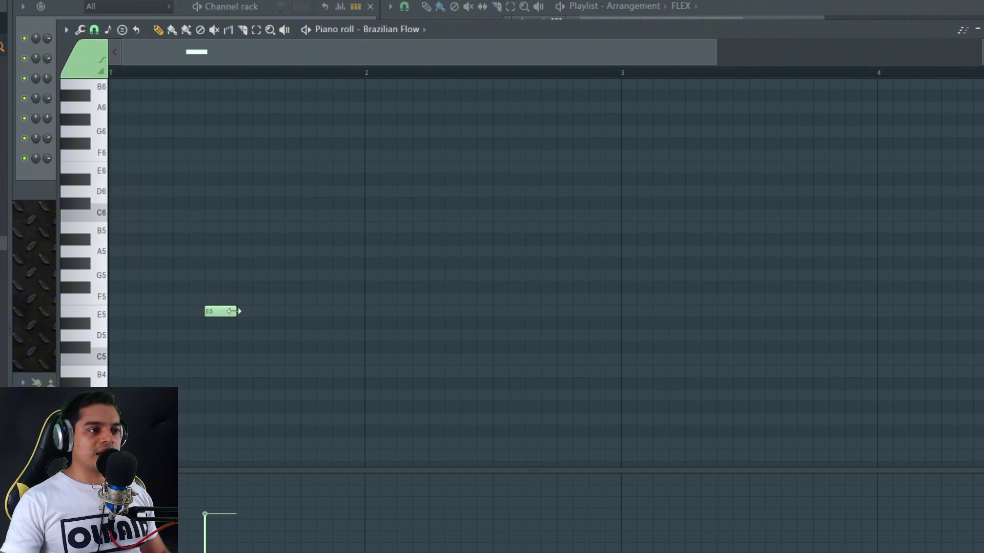
mouse_move(233, 311)
left_mouse_down()
mouse_move(472, 316)
mouse_move(279, 321)
mouse_move(560, 311)
mouse_move(237, 325)
left_mouse_up()
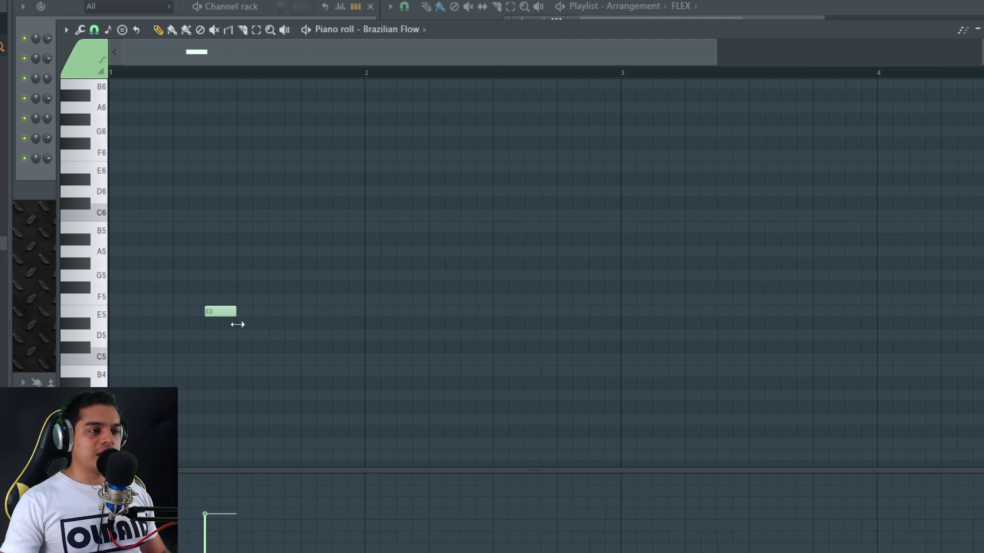
right_click(215, 310)
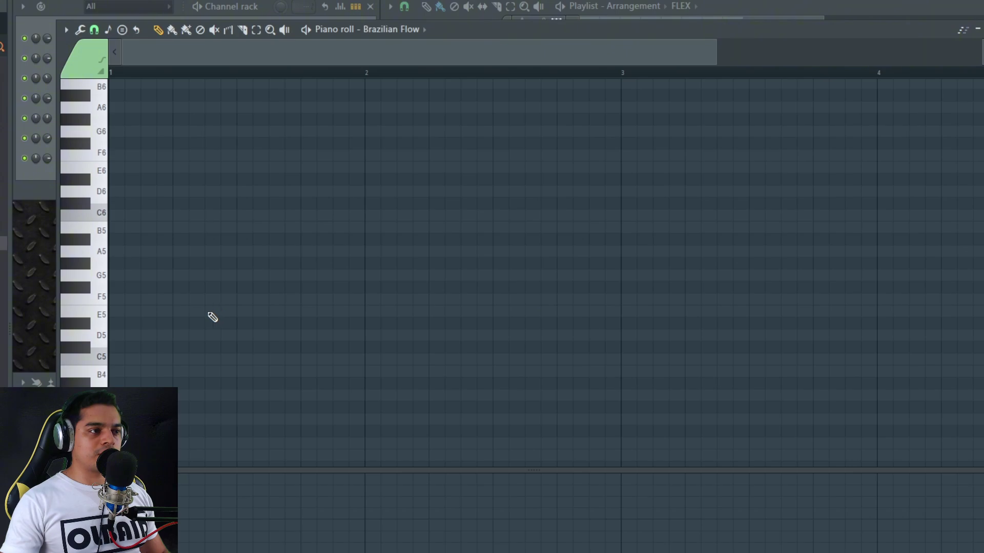
Draw four A4 notes, each two steps long, on the off-beats of bar 1 at steps 3, 7, 11 and 15
left_click(193, 315)
mouse_move(194, 314)
left_mouse_down()
mouse_move(159, 359)
mouse_move(160, 395)
left_mouse_up()
scroll(192, 364, "down", 1)
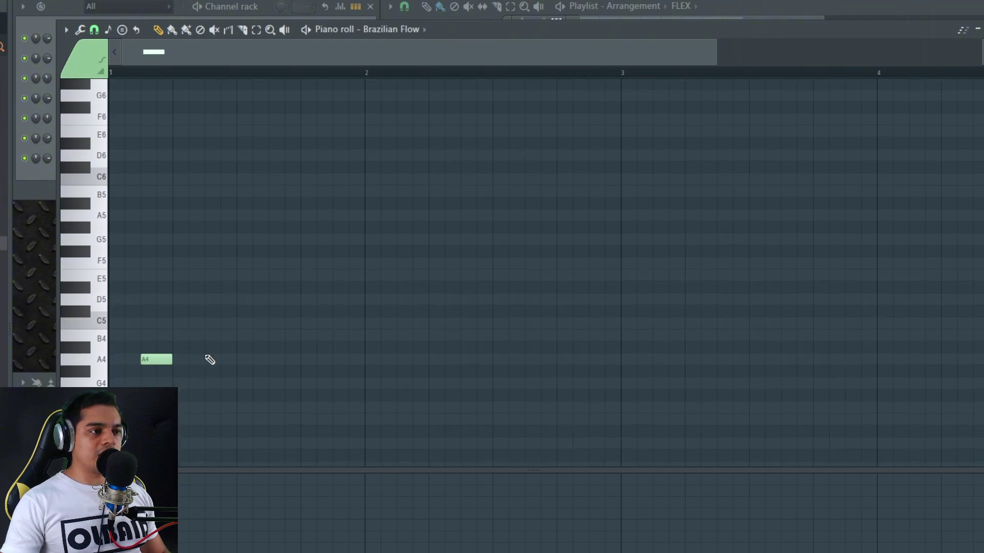
left_click(208, 358)
left_click(271, 358)
left_click(335, 359)
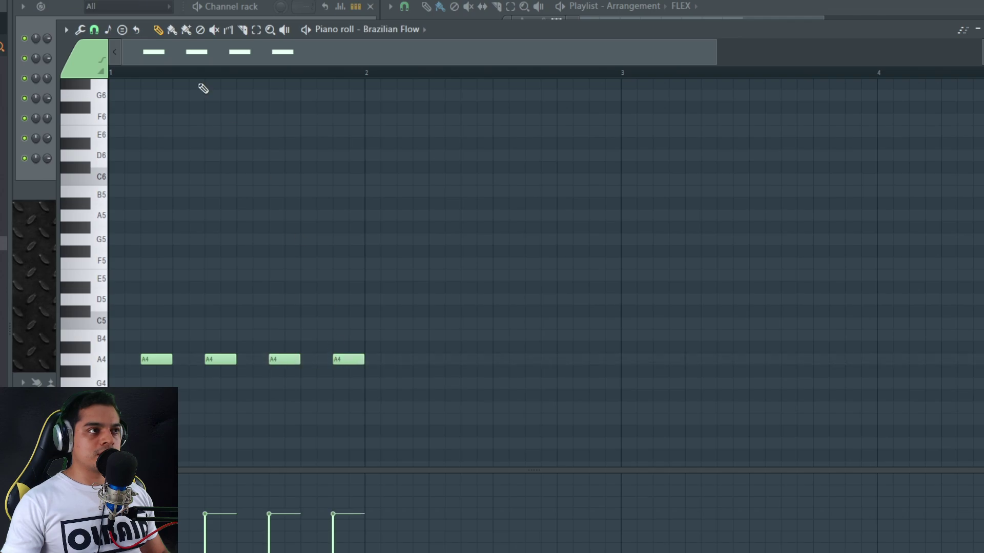
With the pattern playing, raise bar 1's last note to C5 and add two-step A4 notes at steps 3, 7 and 11 of bar 2
key("space")
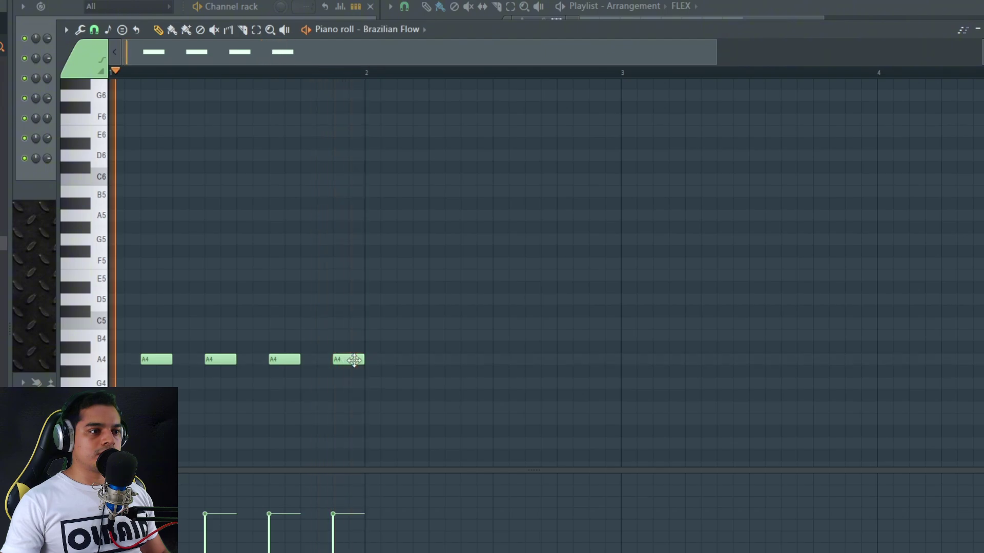
left_click_drag(347, 360, 348, 323)
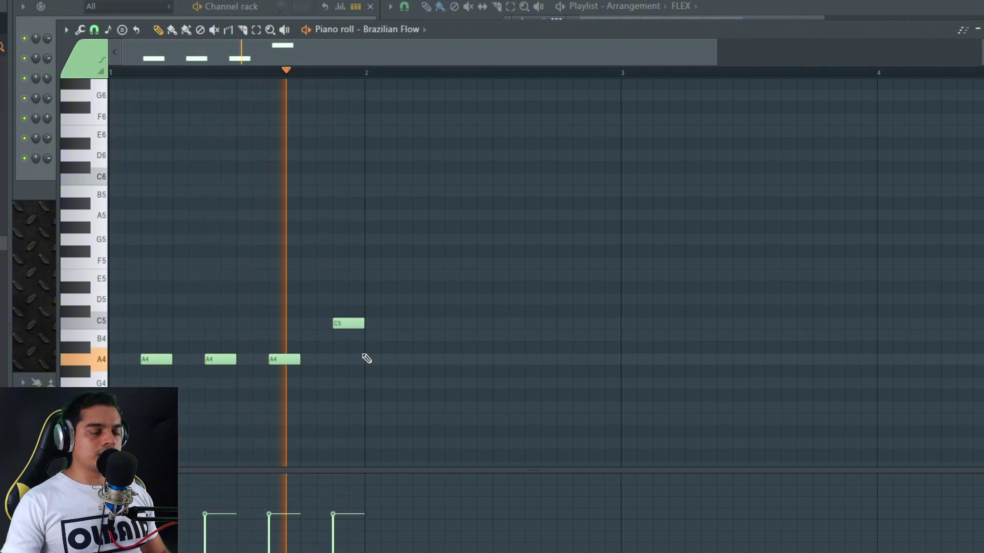
left_click(409, 361)
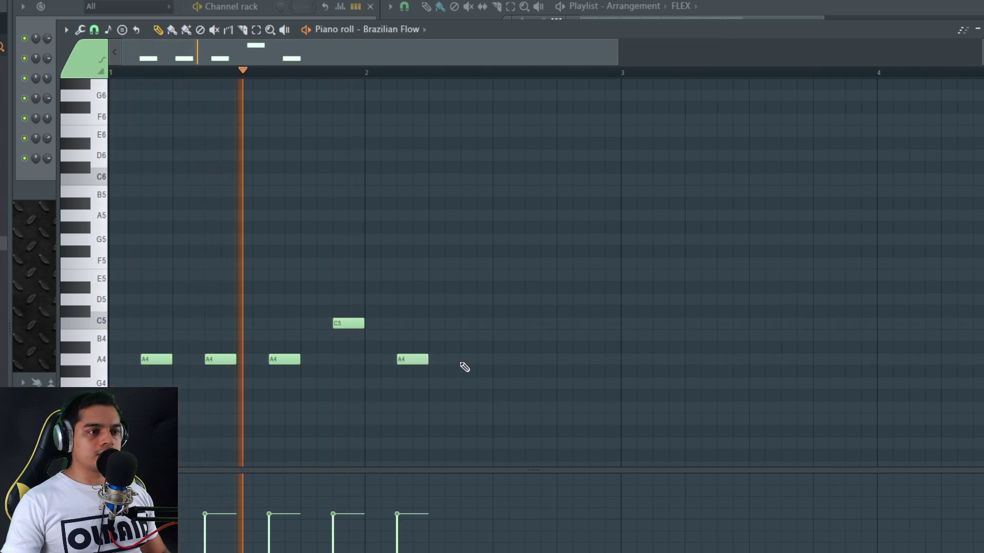
left_click(473, 360)
left_click(533, 360)
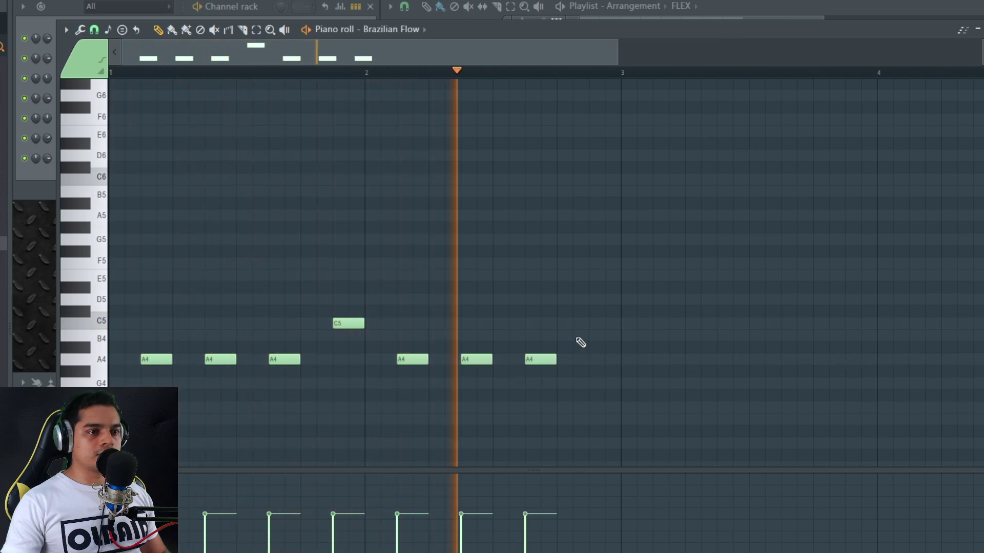
End bar 2 with a one-step D5 note at step 15 and a one-step C5 note at step 16, and stop playback
left_click(590, 297)
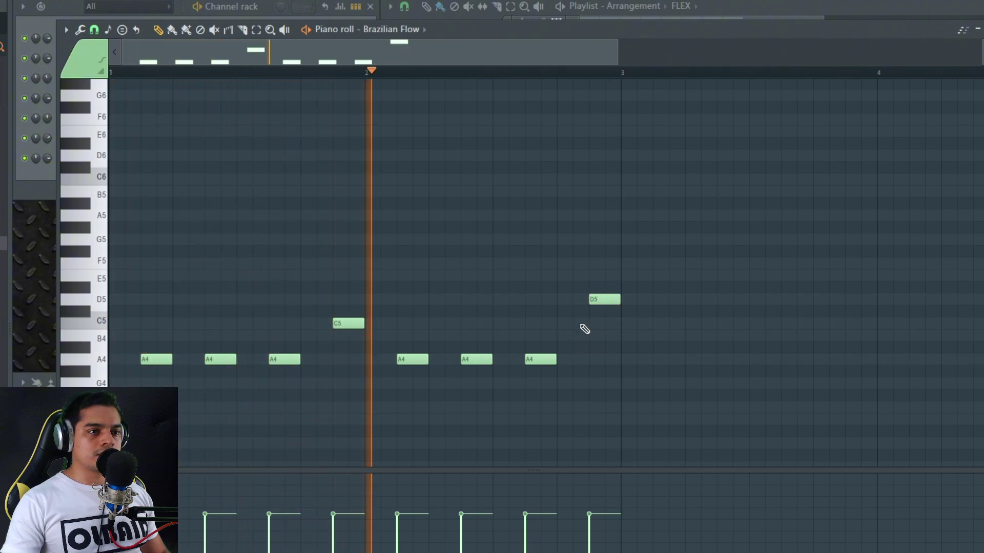
left_click_drag(618, 299, 603, 301)
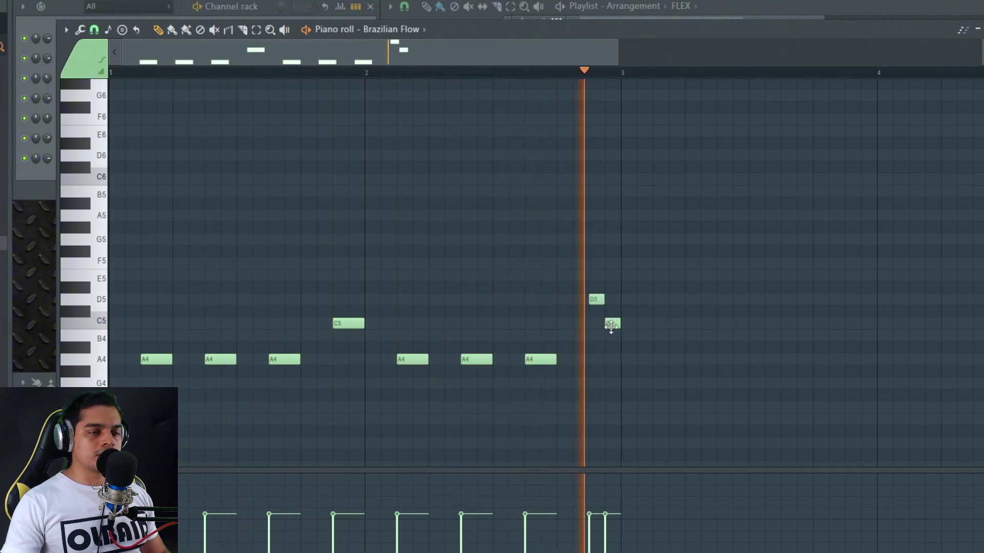
left_click(608, 324)
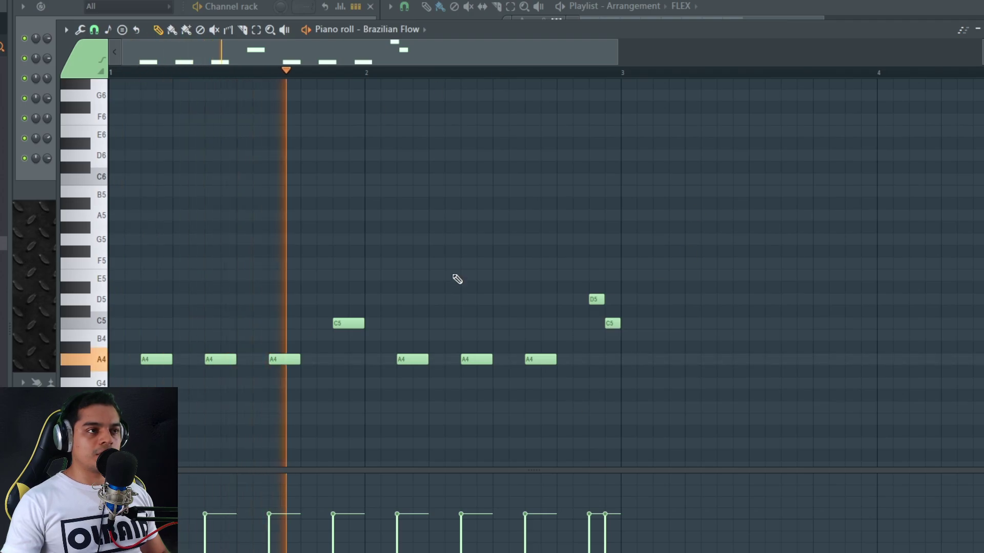
key("space")
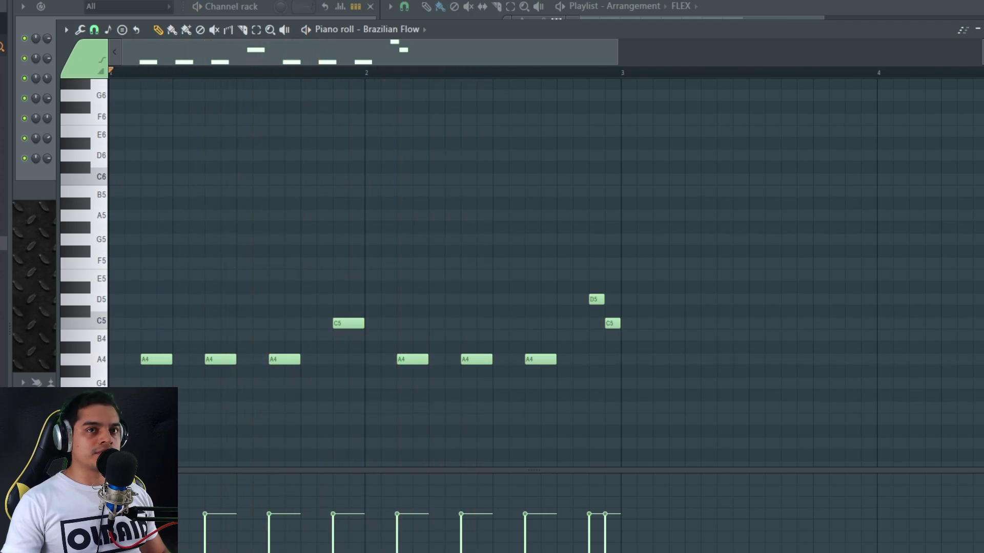
Fill the Brazilian Flow playlist track with back-to-back FLEX clips from bar 1 through bar 8 and play the arrangement
left_click(976, 30)
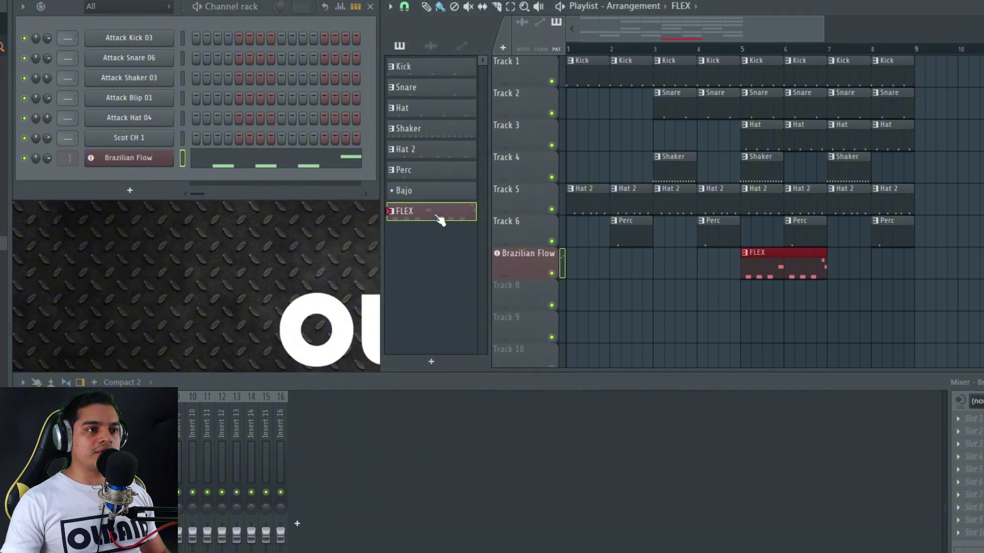
left_click_drag(782, 263, 582, 271)
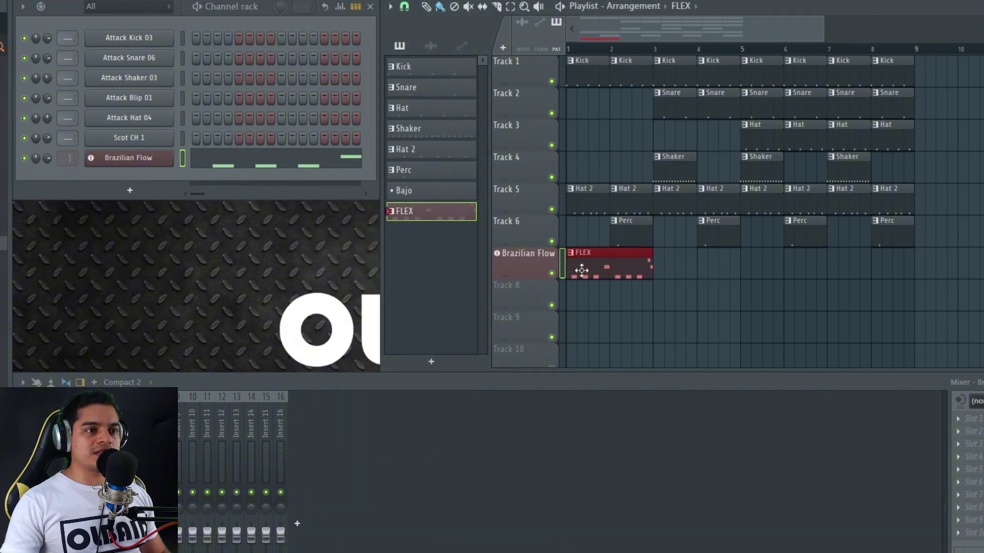
left_click(660, 264)
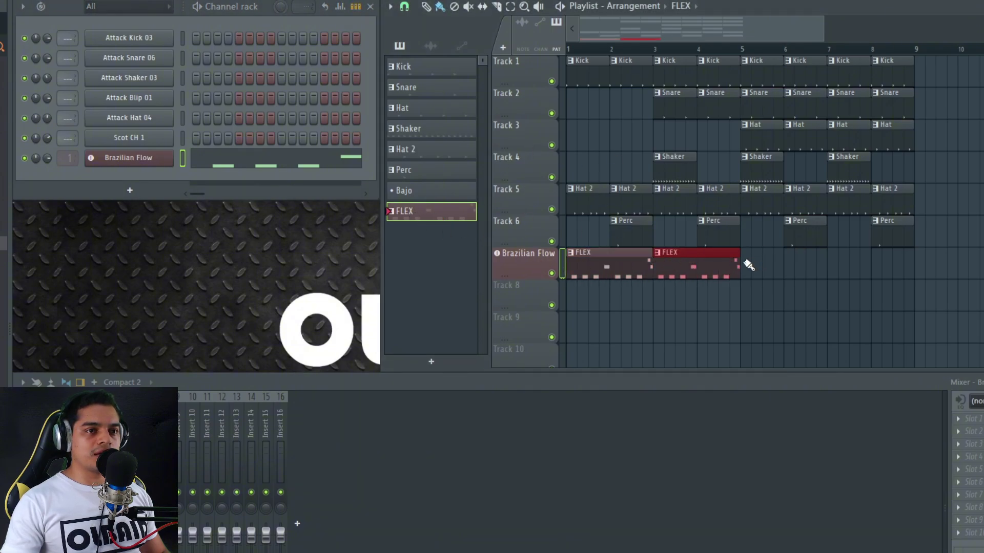
left_click_drag(748, 264, 839, 264)
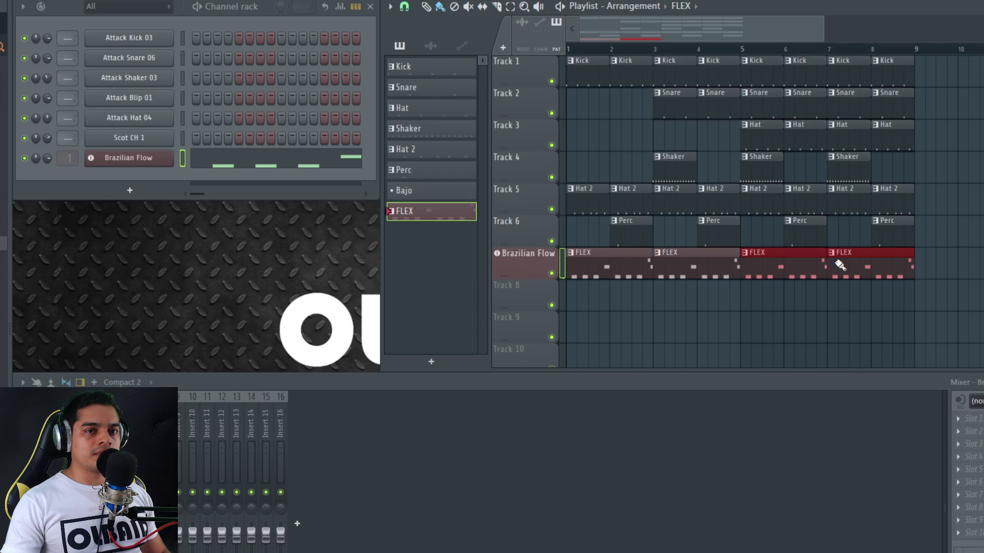
left_click(560, 6)
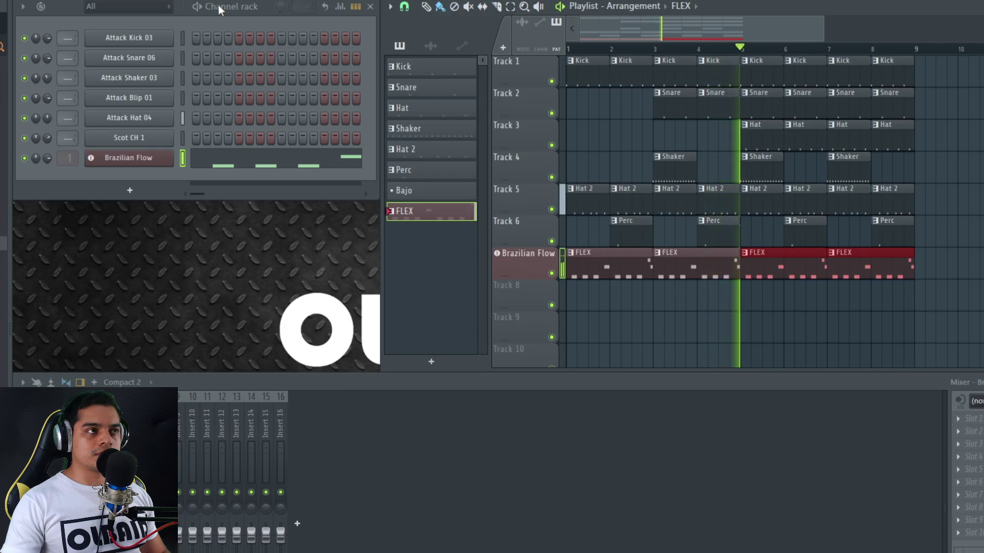
key("space")
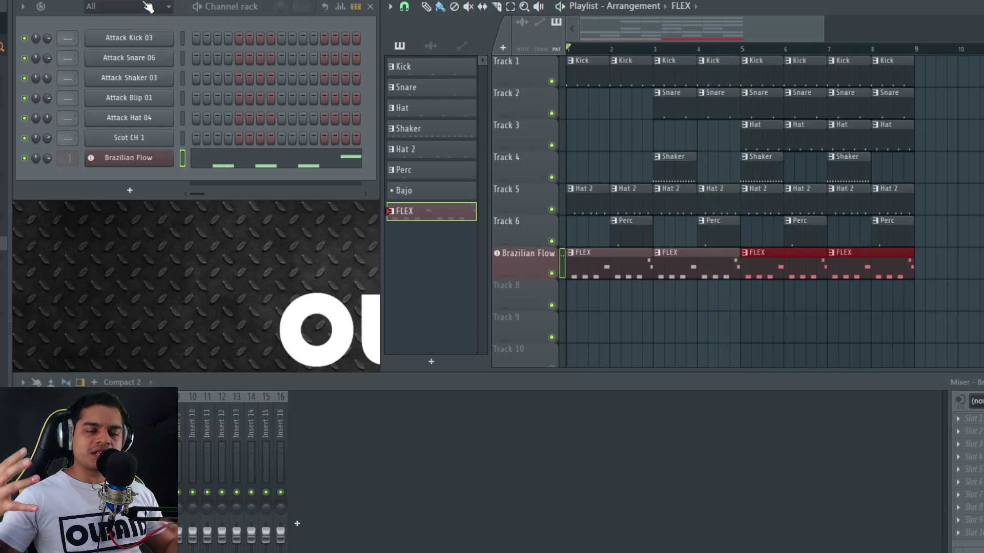
Add another FLEX instrument track and audition Olbaid Compendium presets, including Fast Thwack, Futurewave Wow, Growl Horse, Music Box and Pitched Saws
left_click(503, 48)
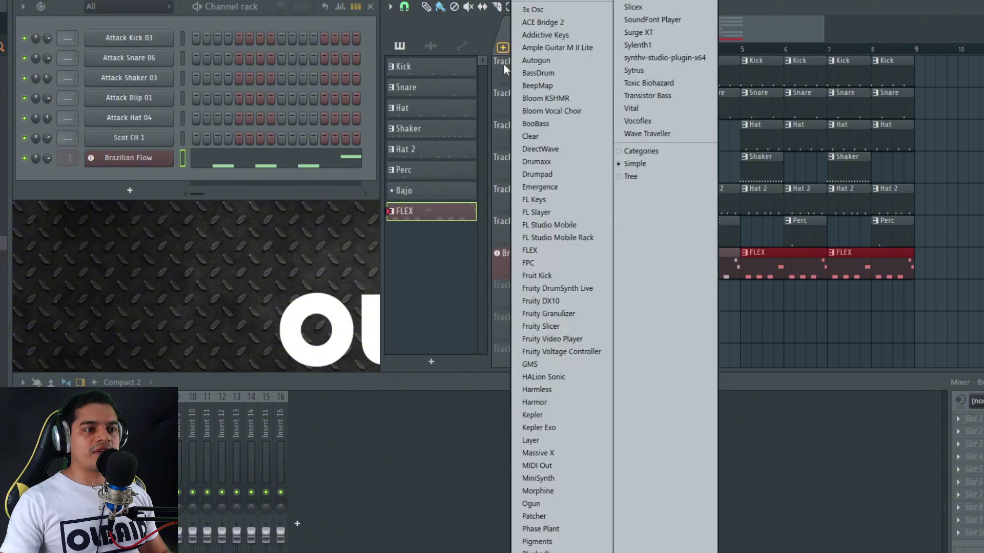
left_click(551, 249)
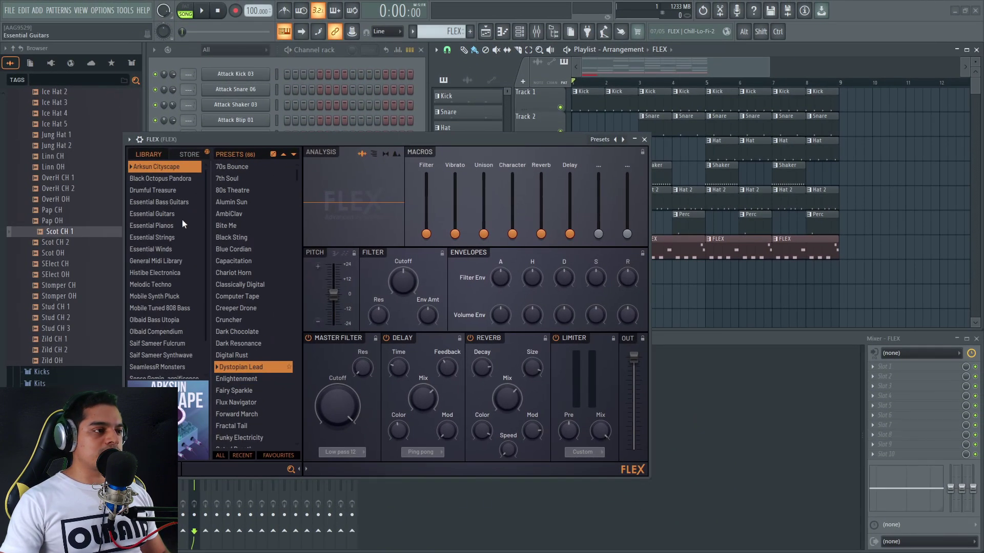
left_click(149, 333)
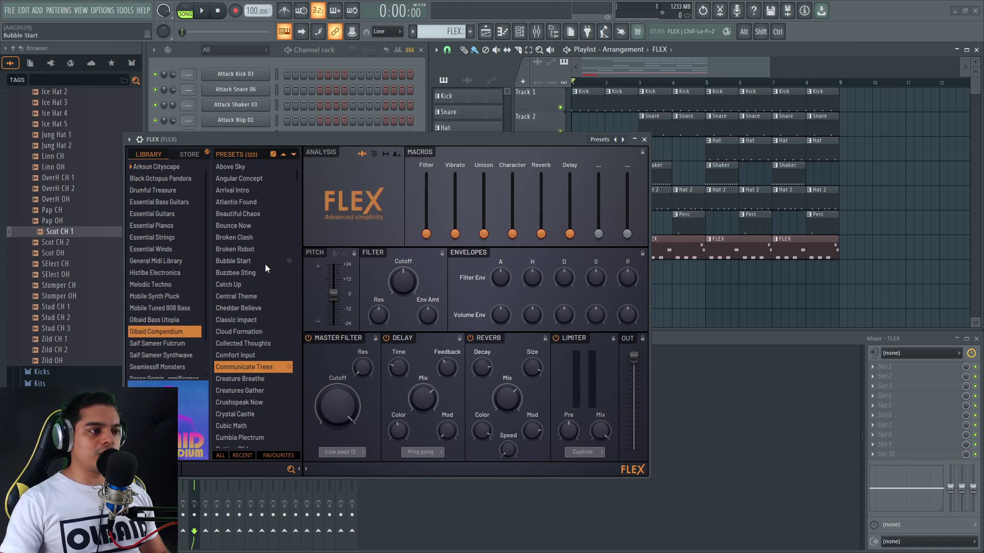
scroll(266, 263, "down", 9)
left_click(241, 307)
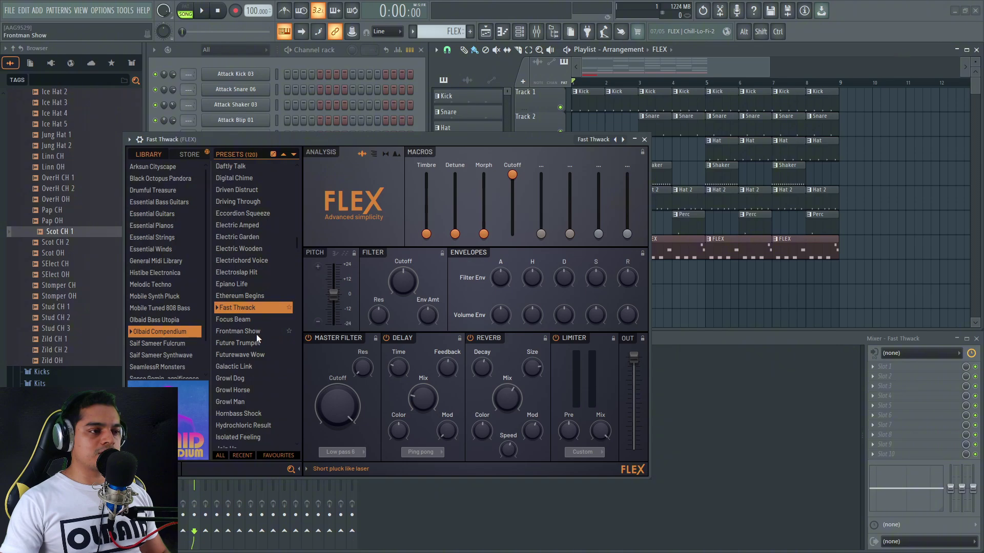
left_click(236, 355)
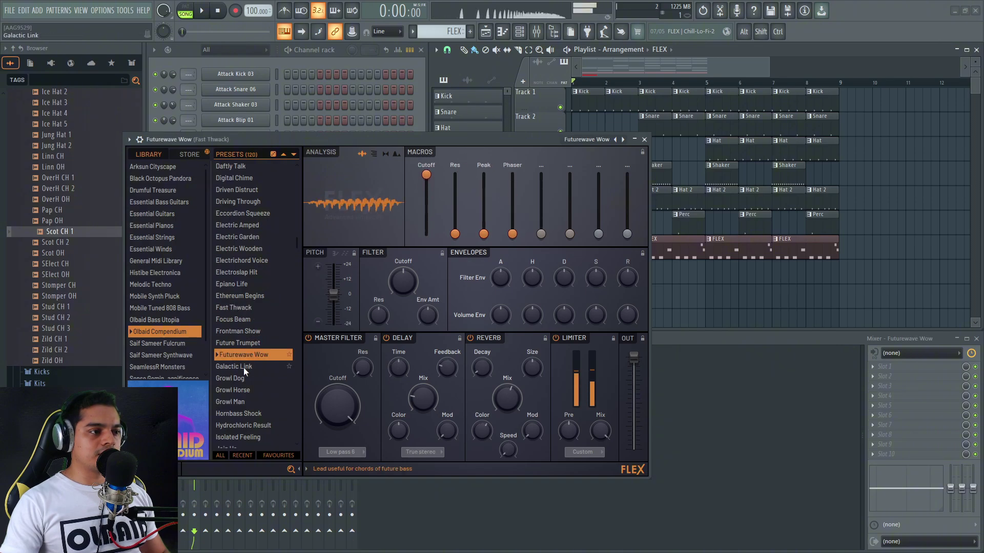
left_click(230, 392)
scroll(229, 394, "down", 5)
left_click(234, 324)
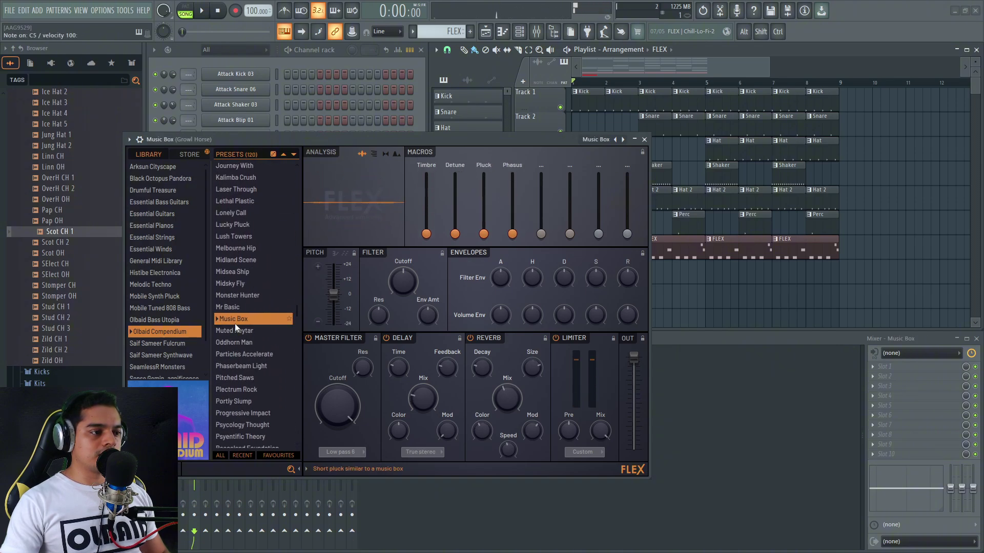
scroll(236, 353, "down", 3)
left_click(239, 377)
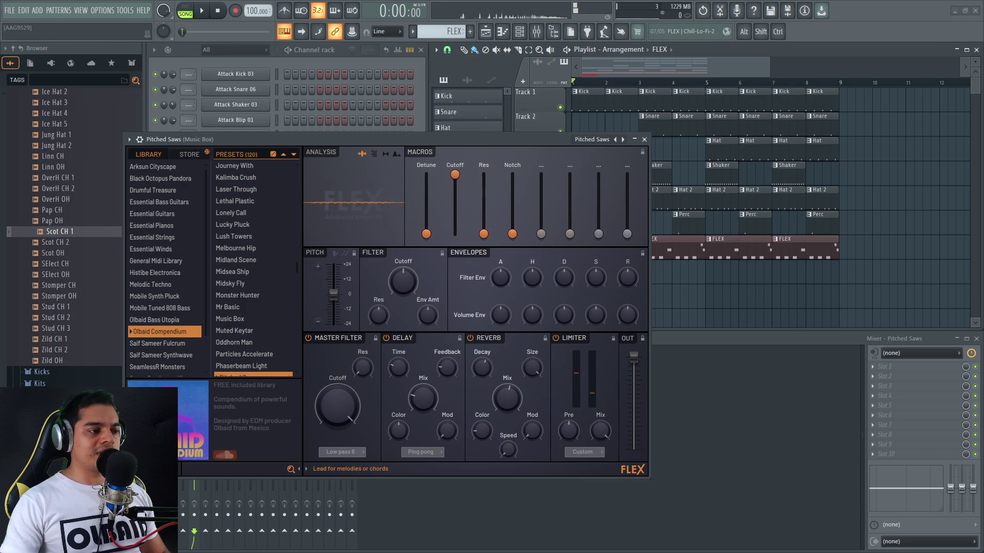
Filter the Olbaid Compendium presets by the Pad type, load Crystal Castle and close the plugin window
left_click(290, 469)
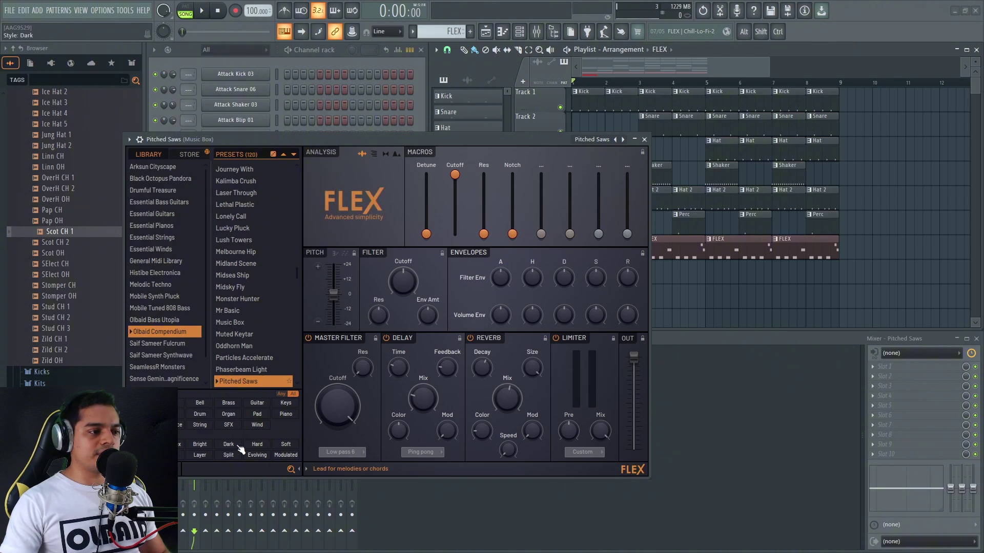
left_click(262, 417)
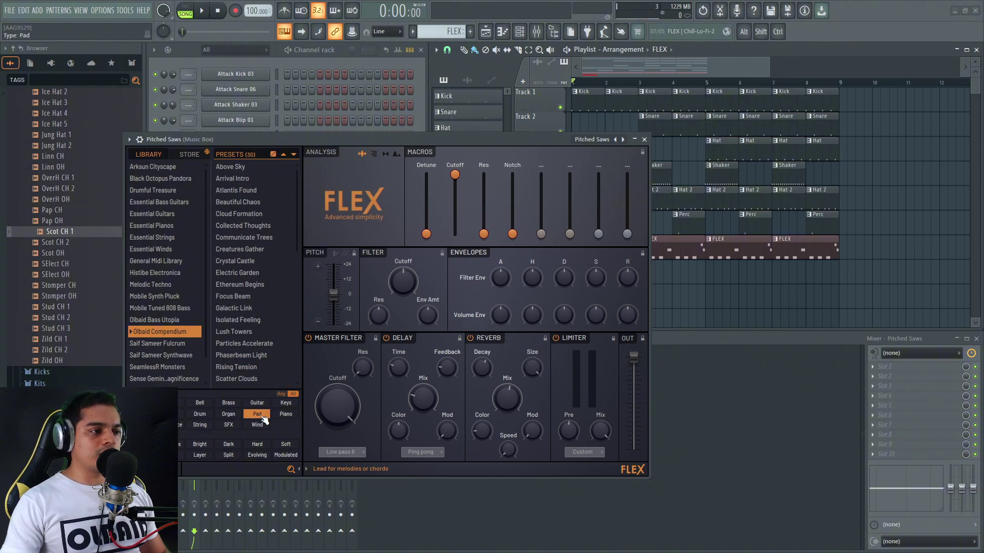
left_click(243, 261)
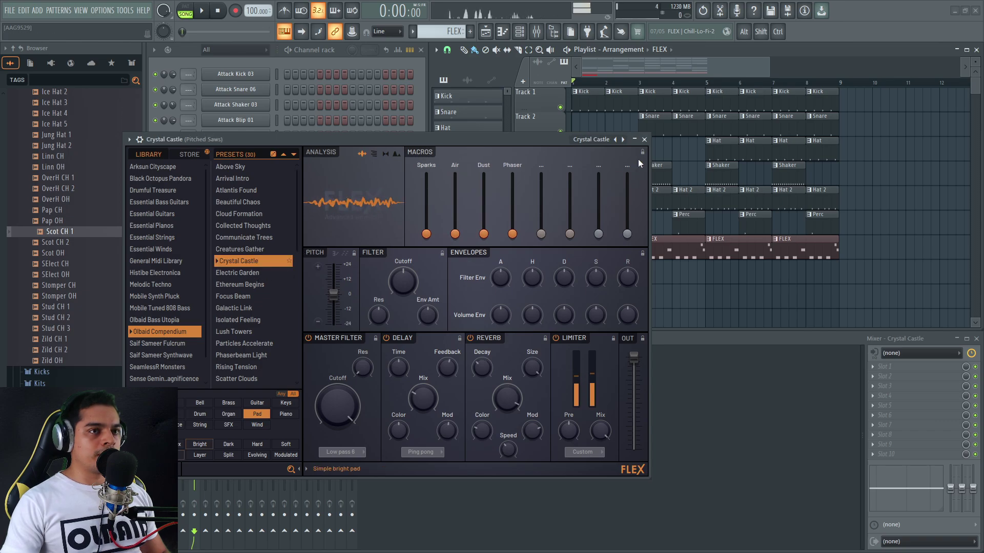
left_click(644, 139)
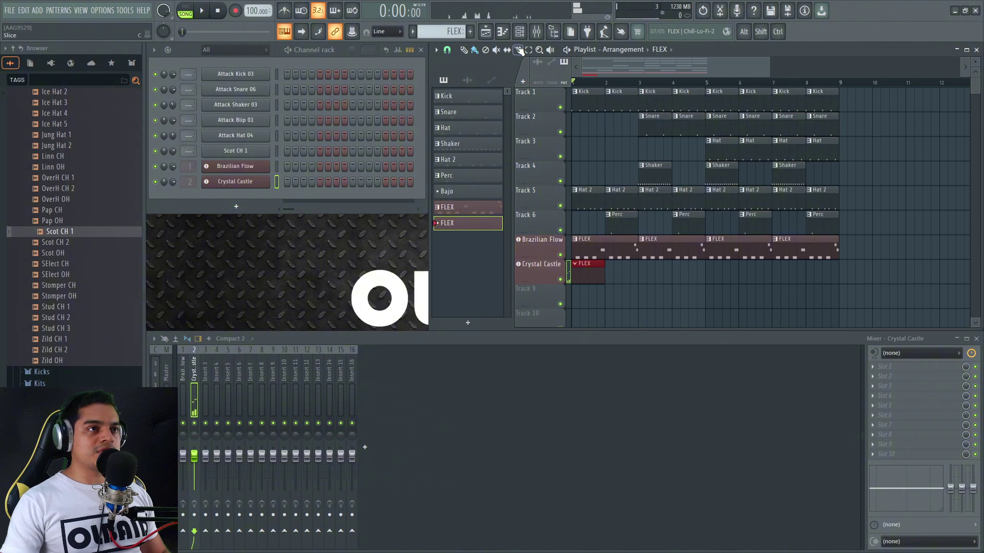
Open the piano roll of the Crystal Castle channel, shift its window slightly, and create a new pattern named Pads
left_click(502, 33)
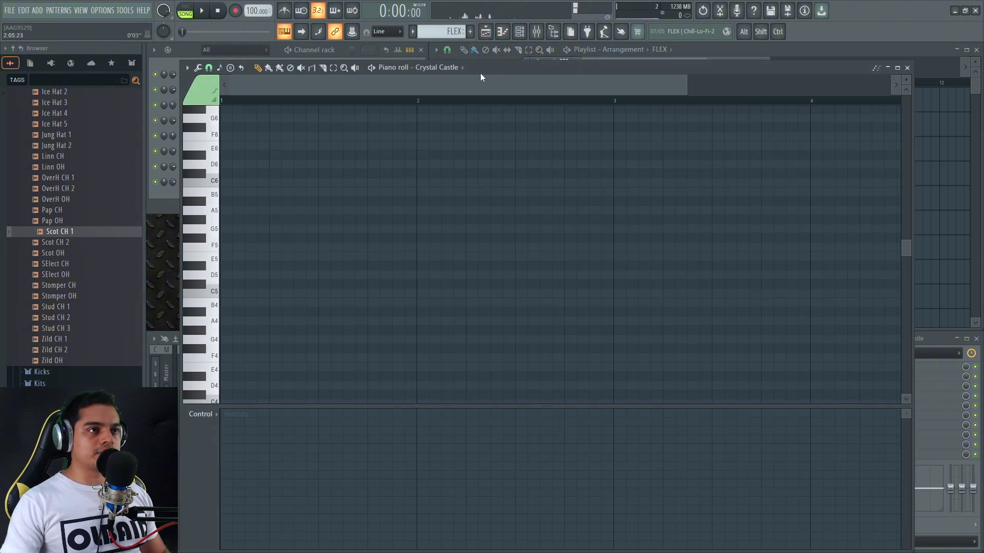
left_click_drag(480, 73, 488, 65)
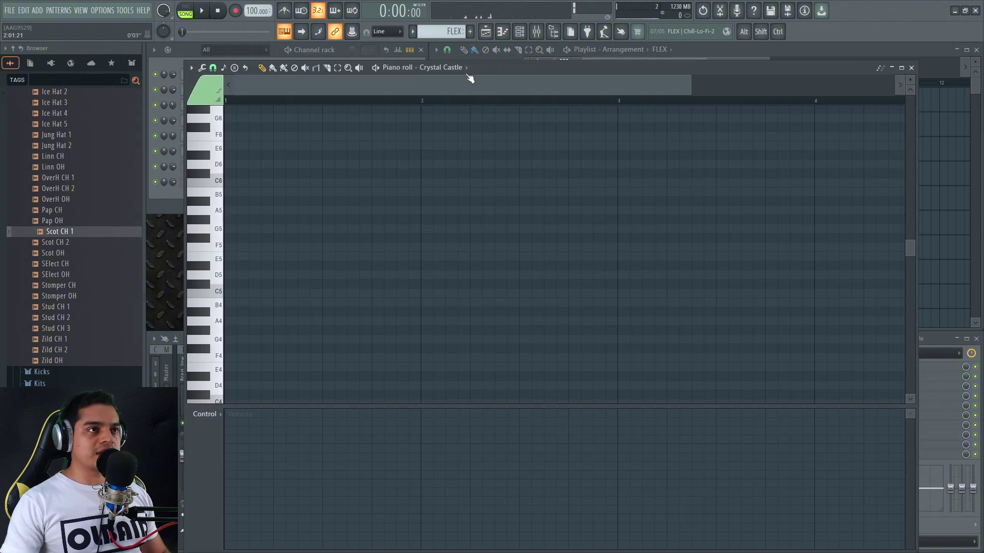
left_click(470, 33)
type("Pads")
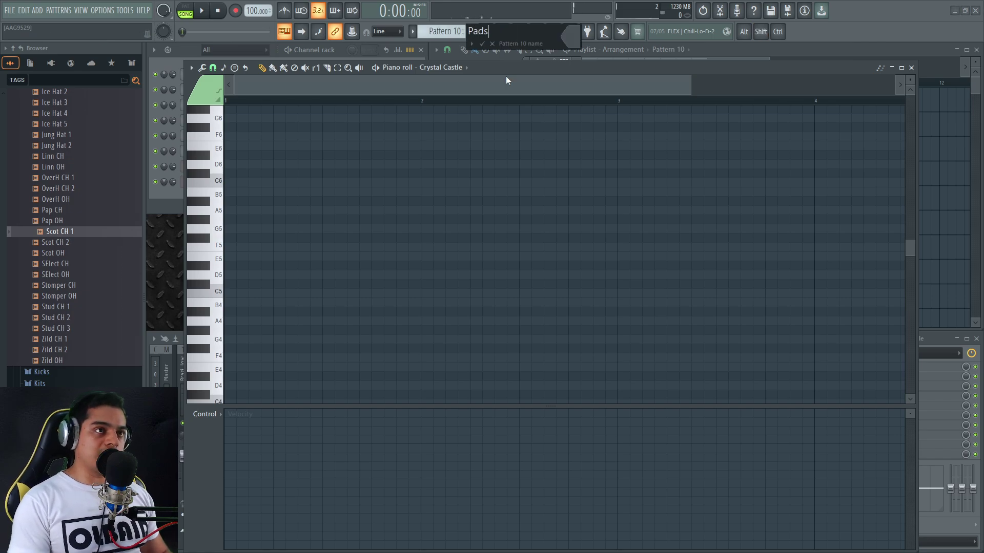
key("Return")
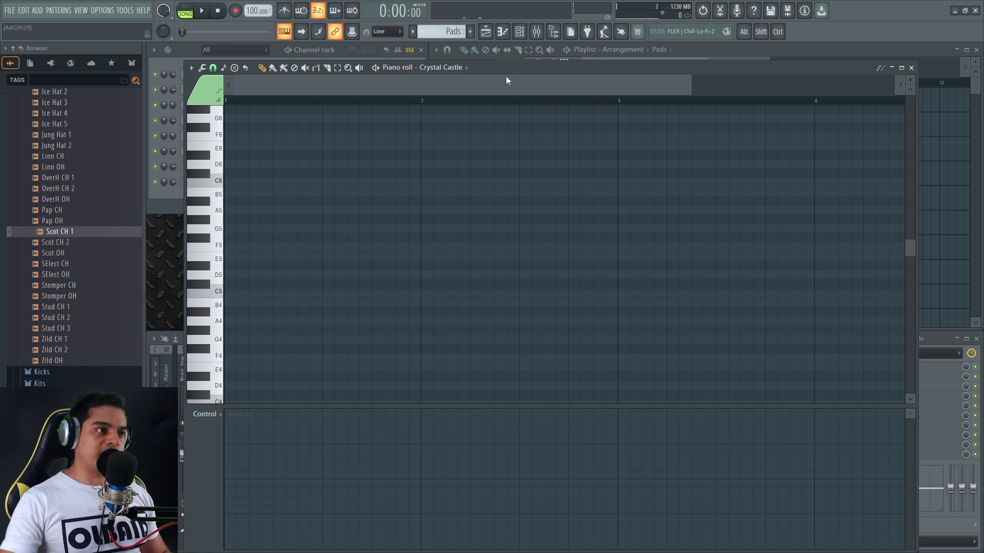
Draw a one-bar A4 note in bar 1 and a one-bar F4 note in bar 2 as the pad's lowest notes
left_click(231, 322)
left_click_drag(236, 324, 613, 333)
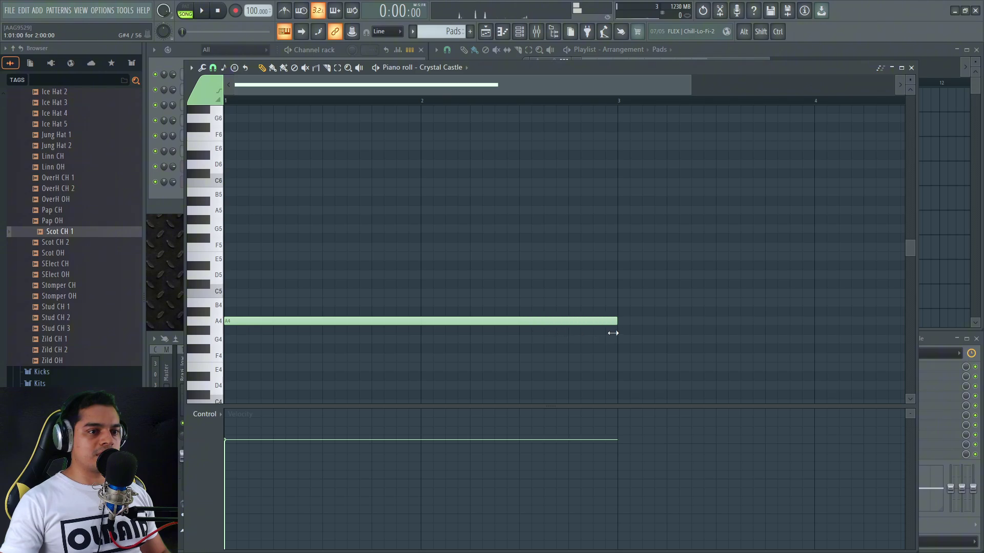
scroll(610, 328, "down", 3)
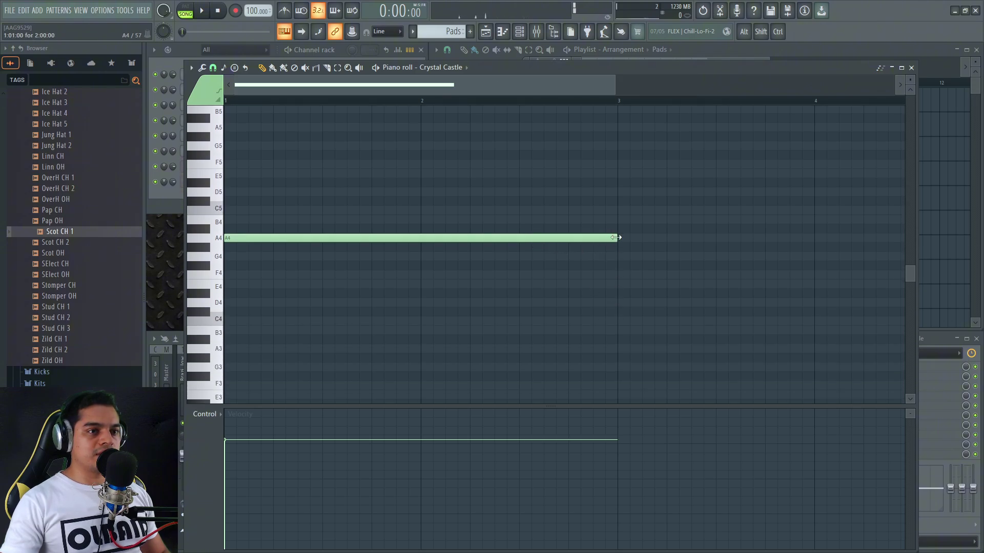
left_click_drag(615, 238, 383, 239)
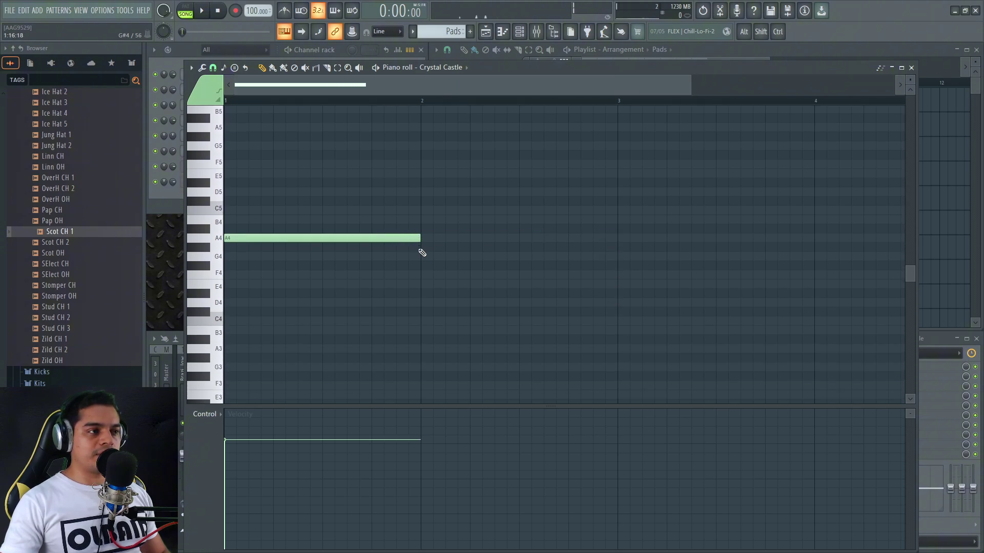
left_click(422, 275)
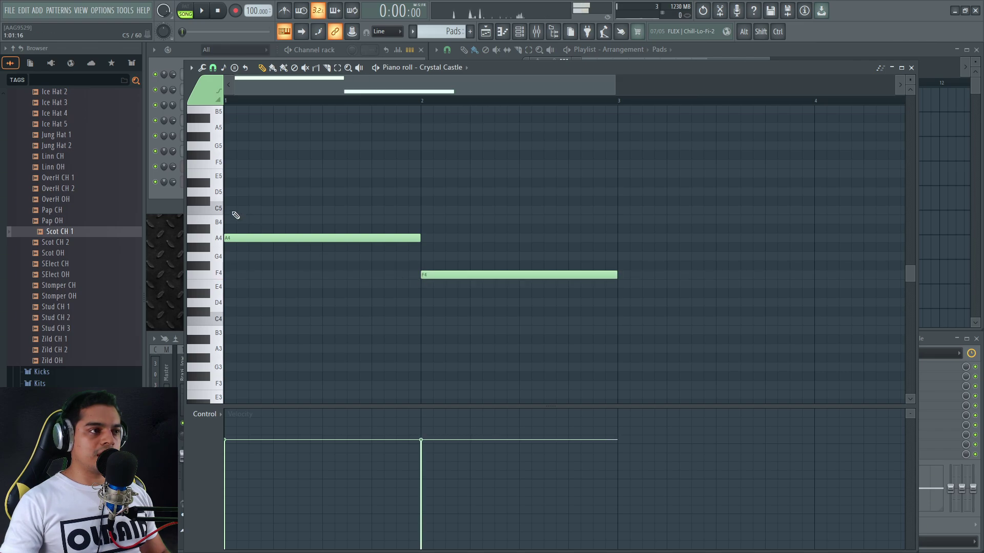
Stack one-bar D5 and G5 notes above the A4 in bar 1, and B4 and F5 notes above the F4 in bar 2
left_click(235, 192)
left_click(232, 147)
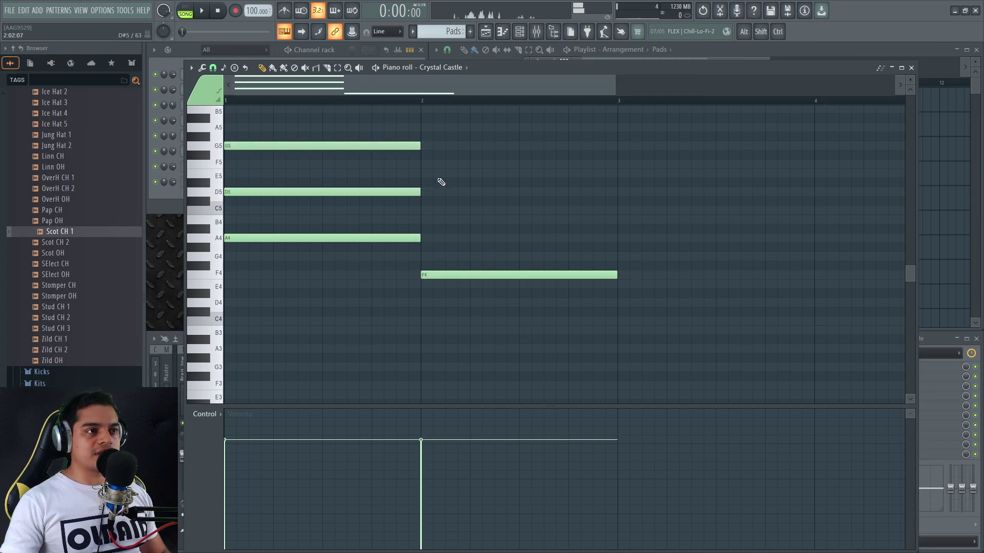
left_click(424, 164)
left_click(421, 220)
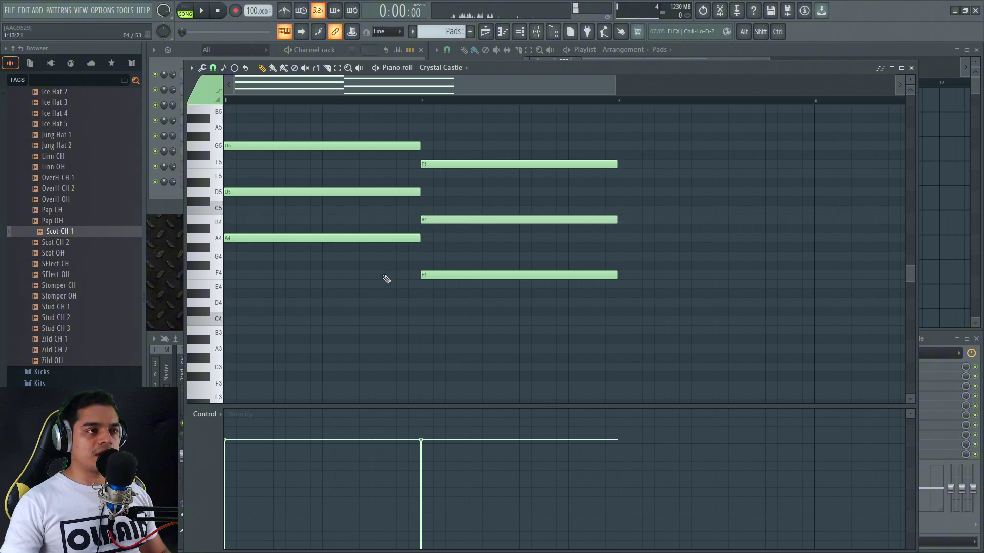
Raise the B4 pad note in bar 2 to C5, listen to the Pads pattern and close the piano roll
key("space")
key("l")
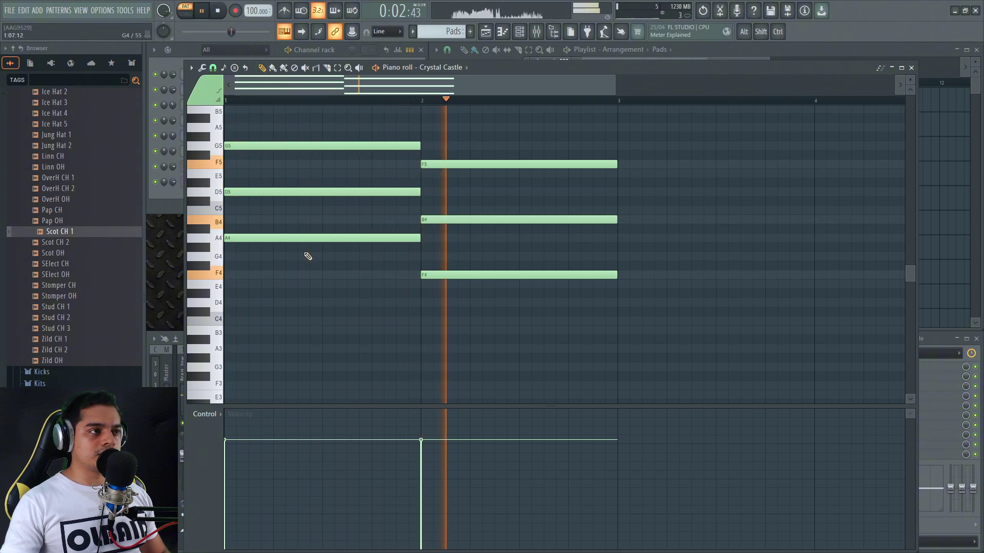
key("space")
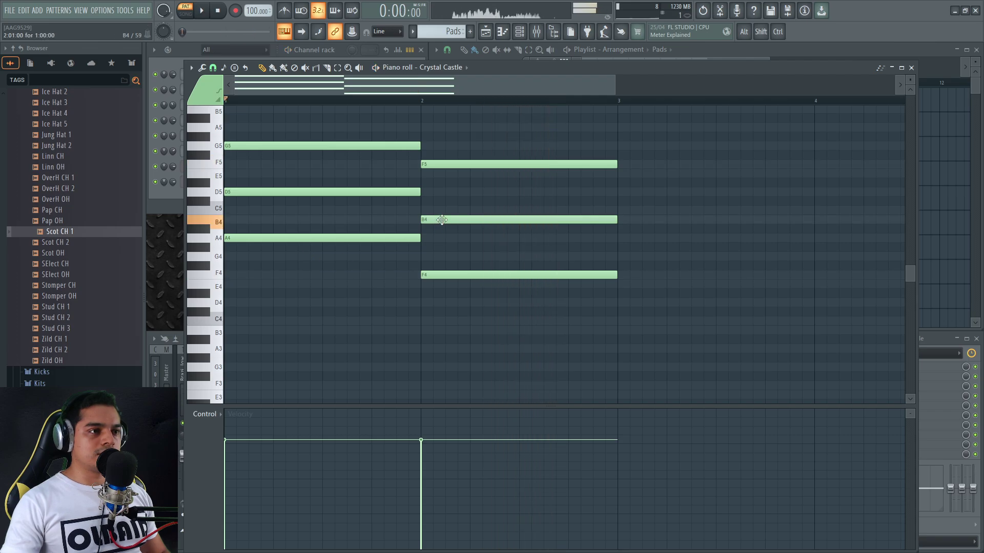
left_click_drag(441, 216, 442, 209)
key("space")
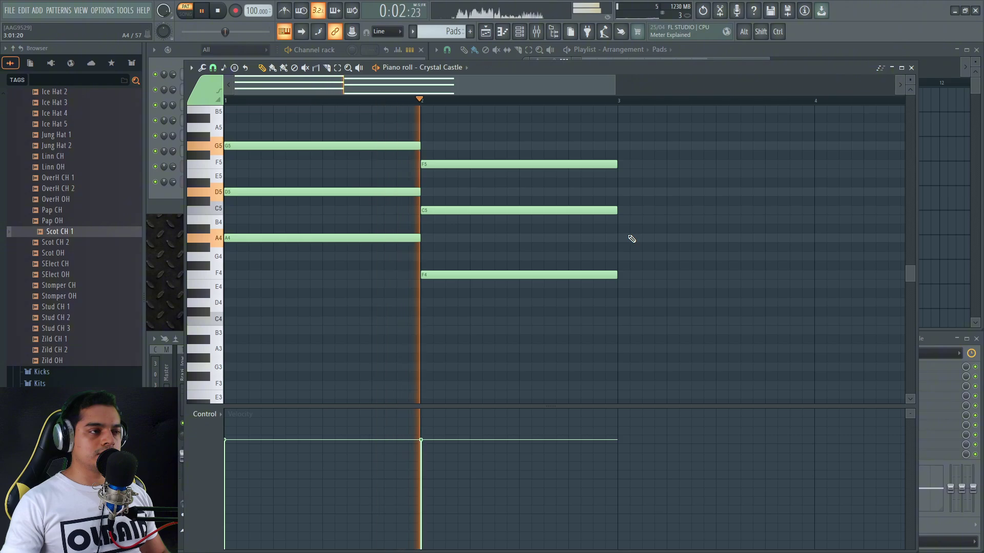
key("space")
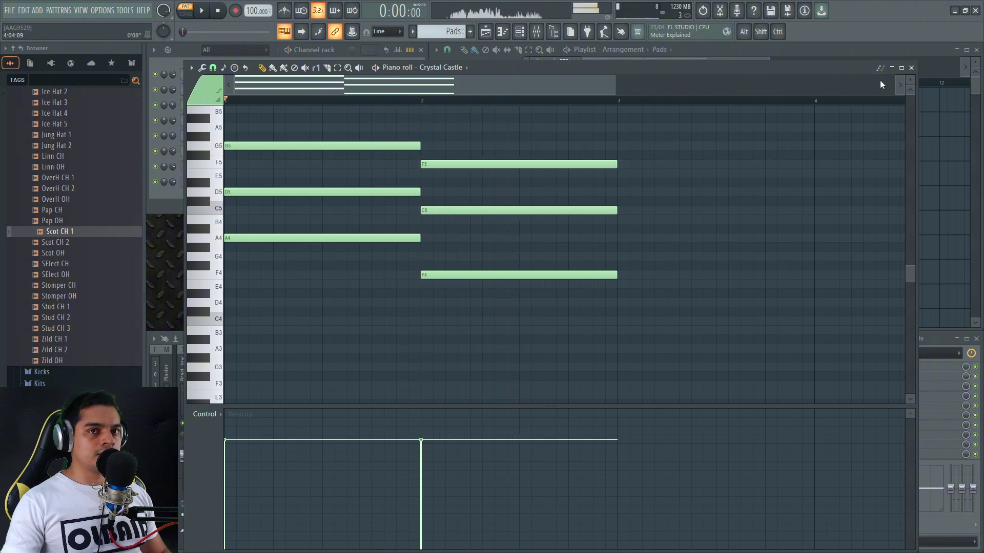
left_click(911, 68)
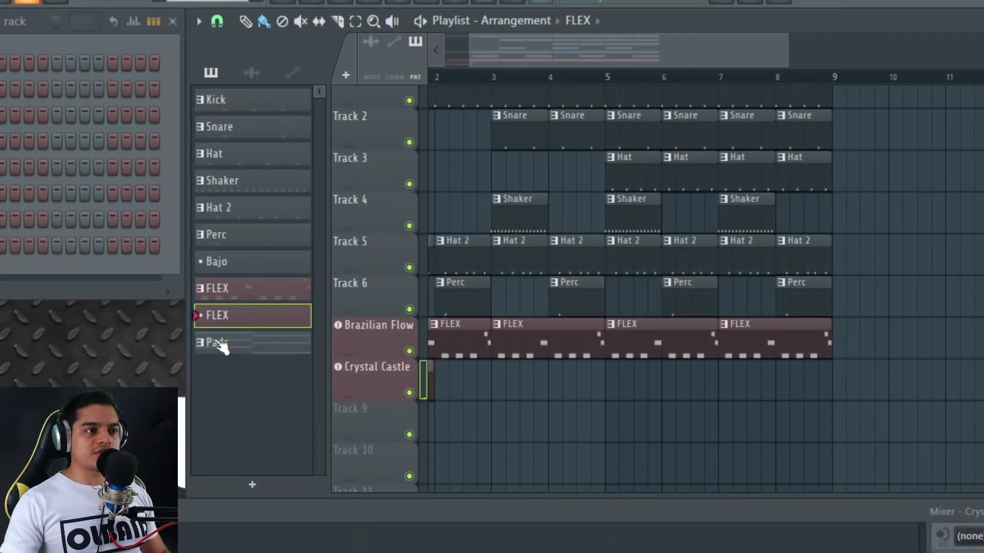
Place four consecutive Pads pattern clips on Track 9, filling bars 1 to 8 of the playlist
left_click(454, 241)
left_click_drag(443, 419, 689, 423)
left_click_drag(619, 375, 817, 373)
left_click_drag(531, 437, 466, 437)
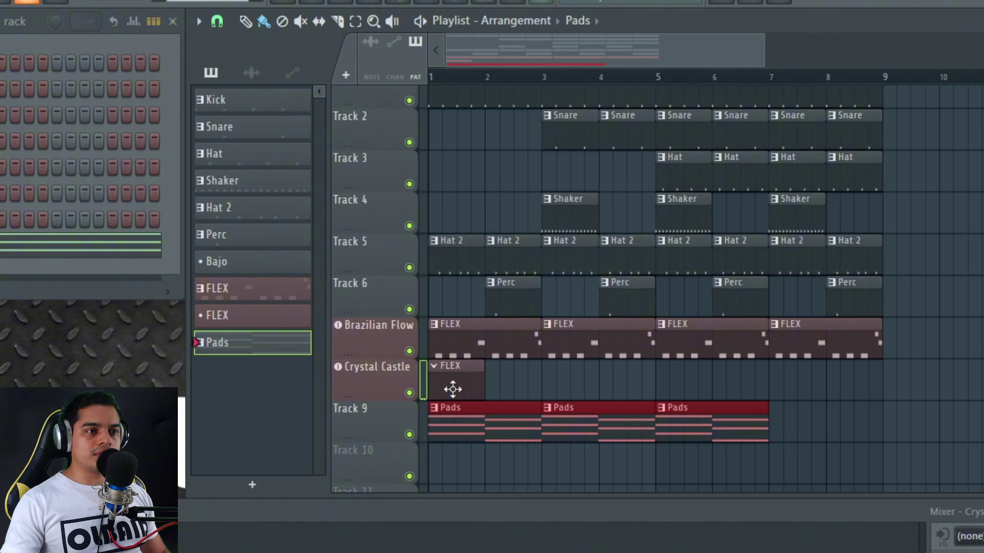
left_click(784, 409)
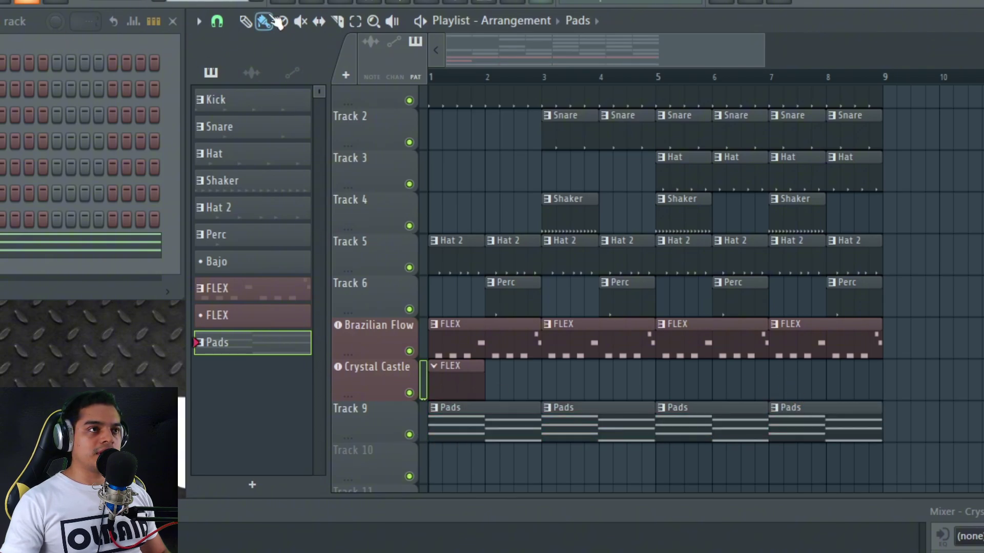
Delete the Track 9 Pads clips at bars 1 and 3, and play back the arrangement
right_click(576, 428)
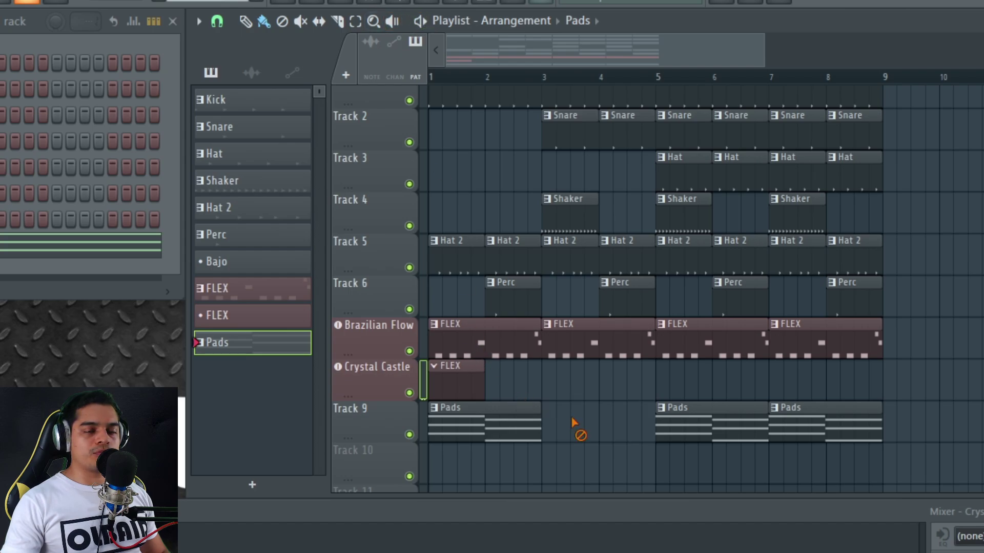
right_click(483, 428)
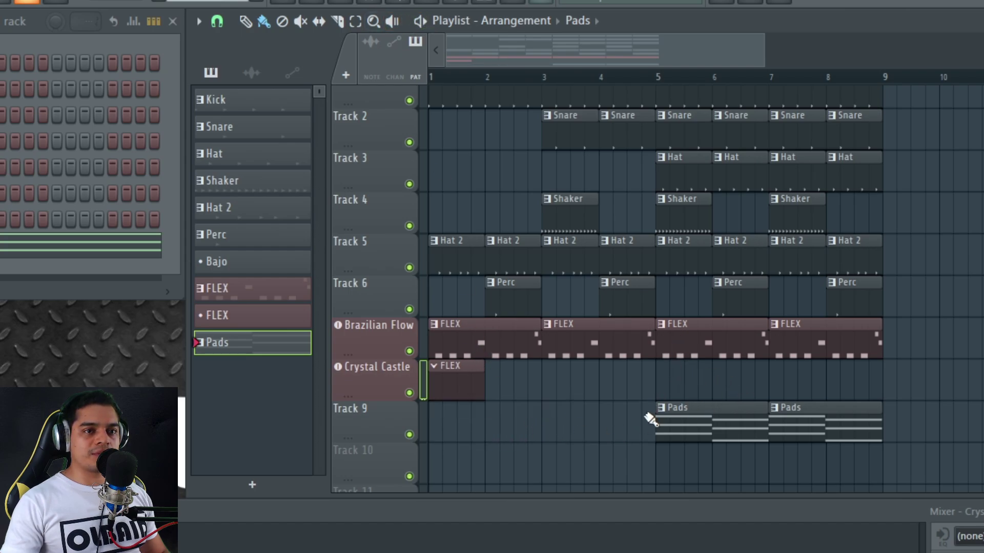
key("space")
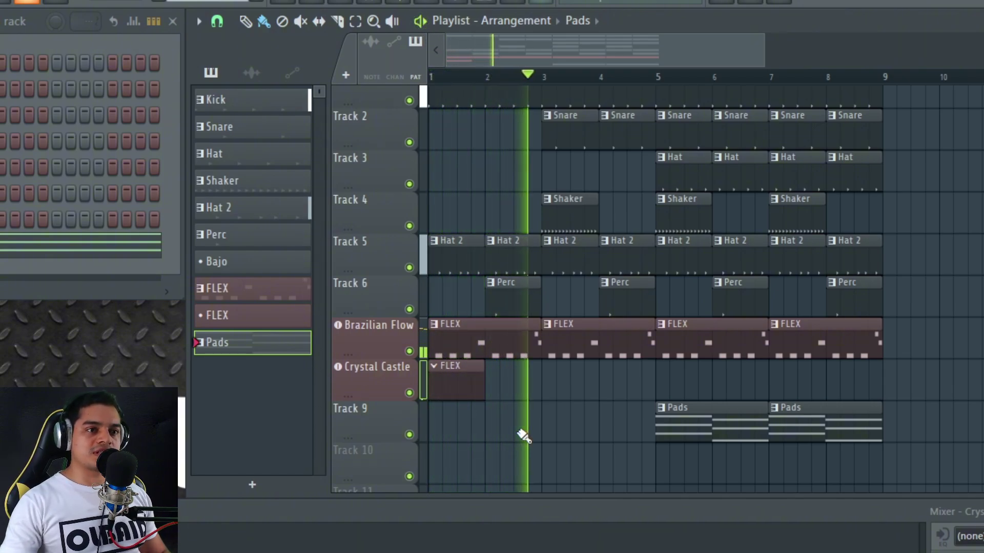
left_click_drag(623, 445, 569, 425)
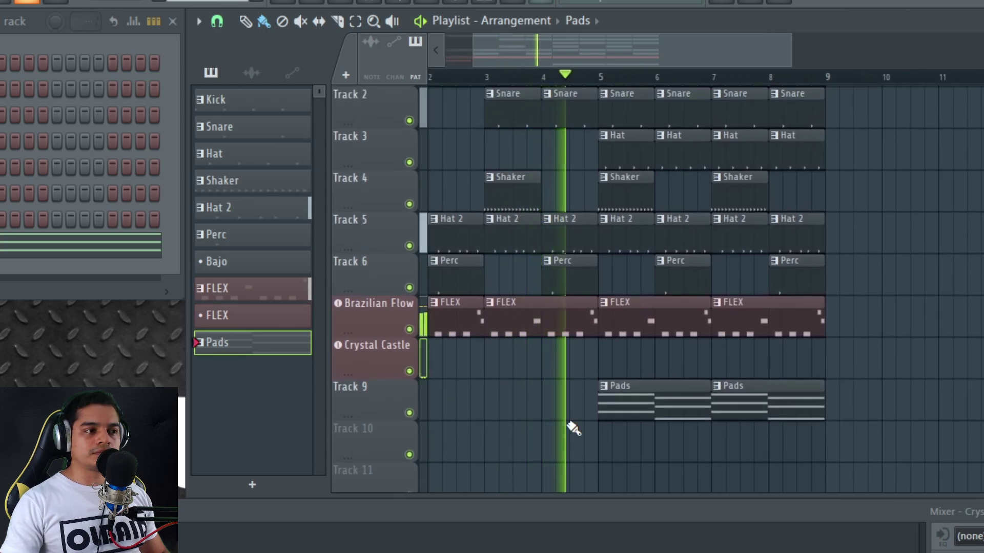
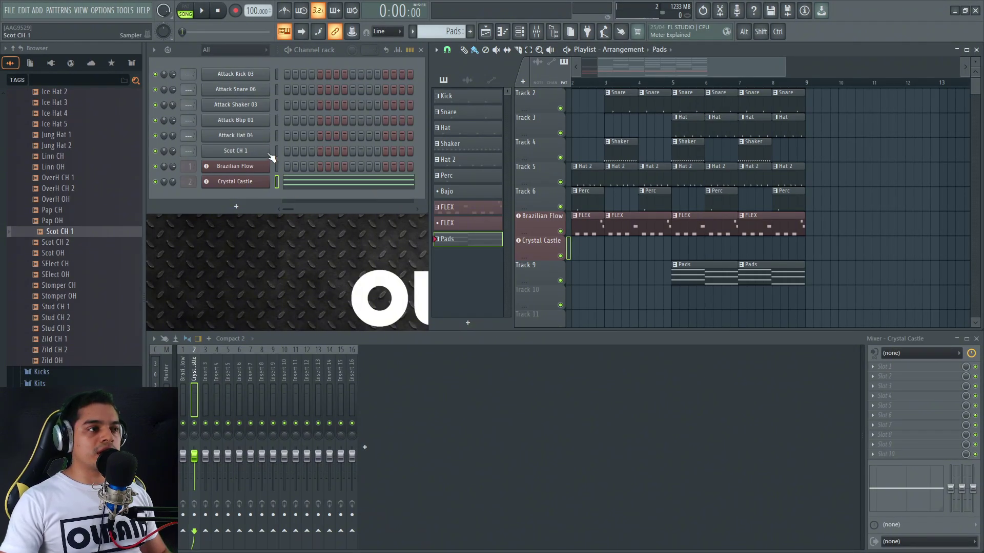
Route the six drum channels from Attack Kick 03 to Scot CH 1 to mixer tracks 3 through 8
left_click(277, 75)
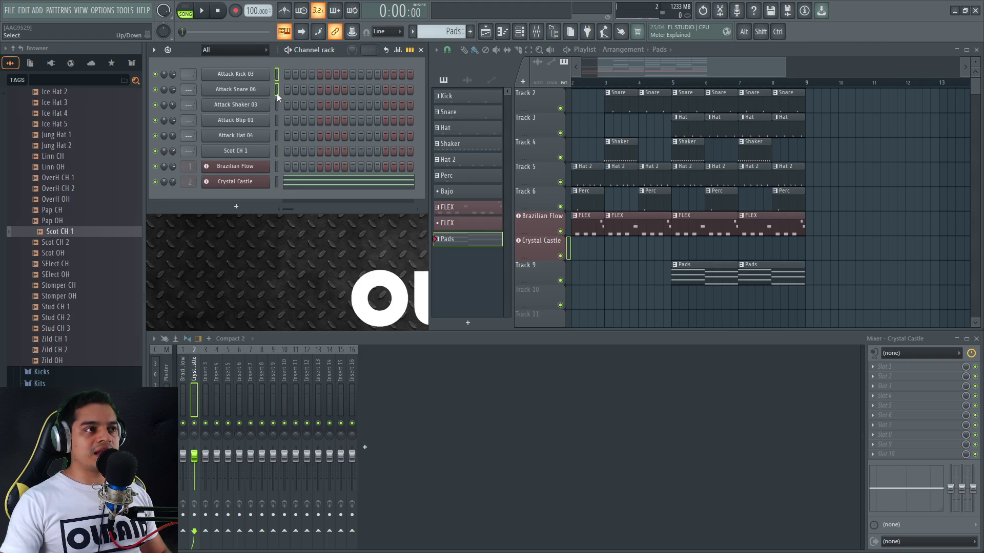
left_click_drag(277, 136, 276, 150)
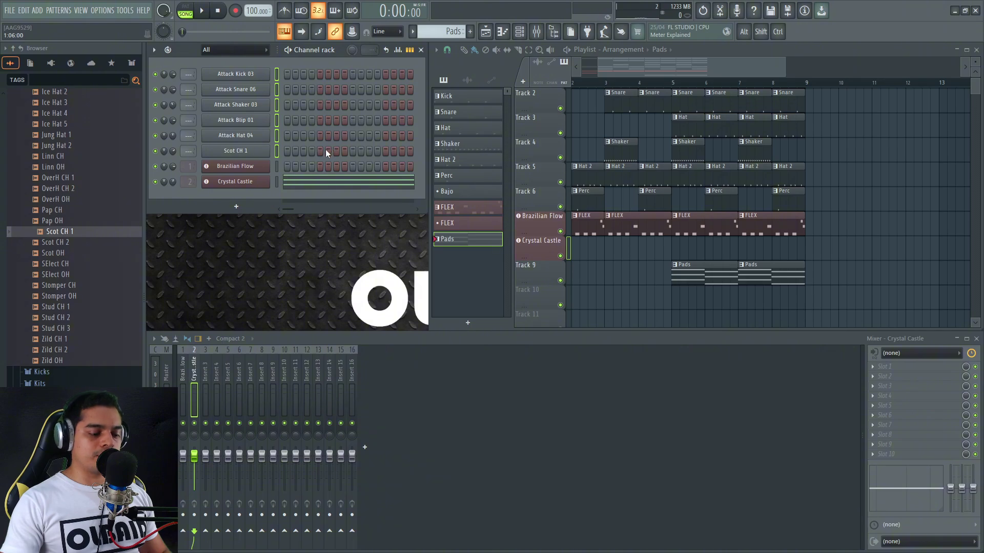
key("ctrl+l")
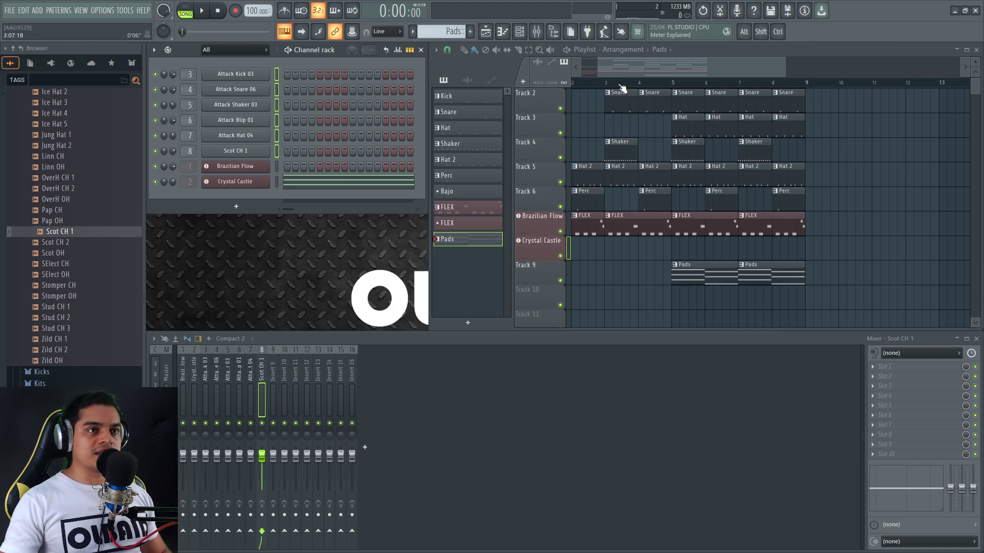
Lower the volume of the Brazilian Flow and Crystal Castle mixer tracks while the arrangement plays
key("space")
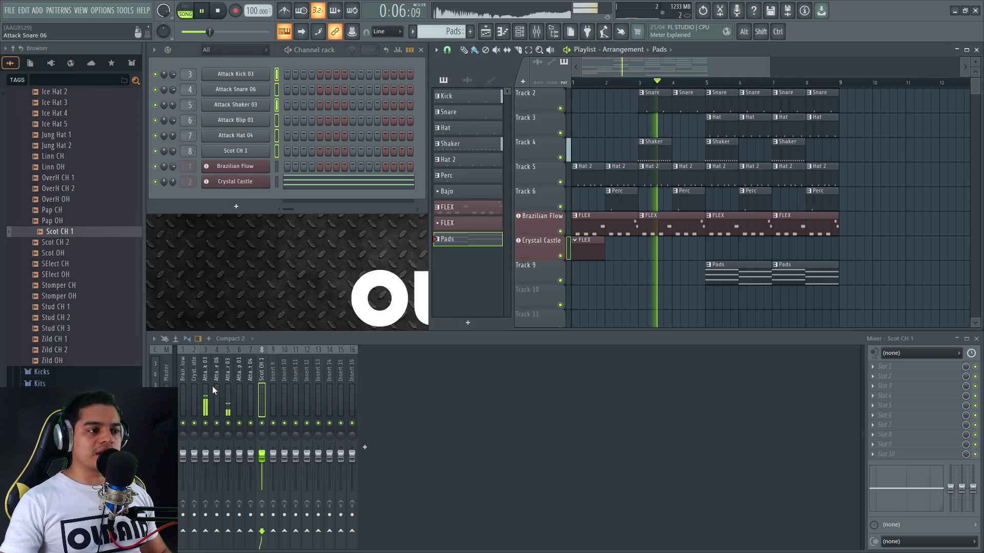
left_click(183, 456)
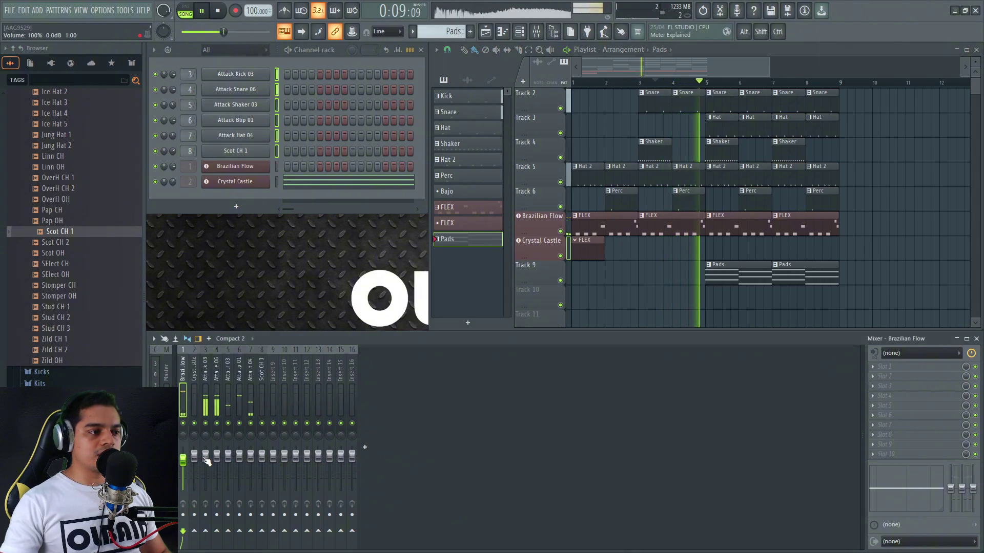
left_click_drag(194, 455, 194, 466)
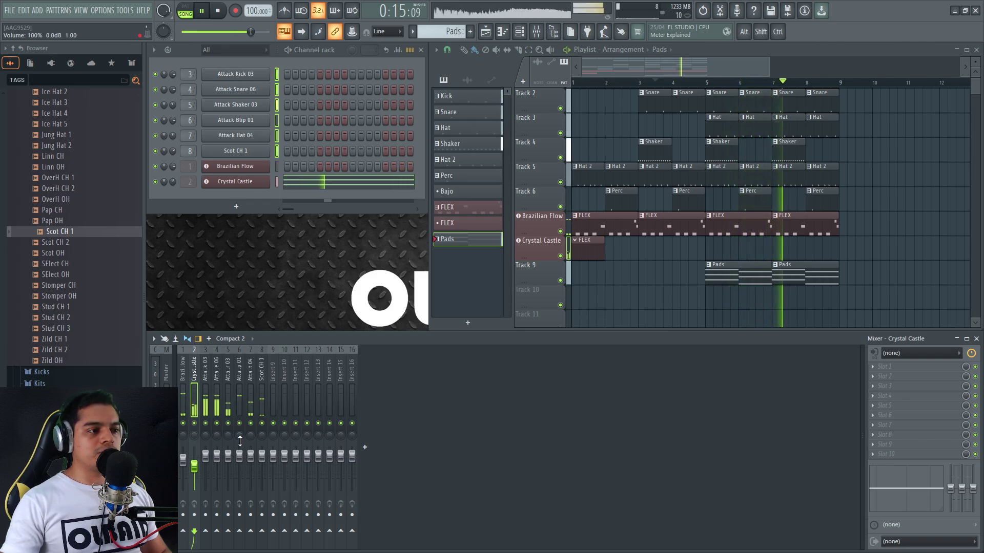
Solo the Attack Snare 06 mixer track to hear the snare alone, and stop playback
left_click(217, 362)
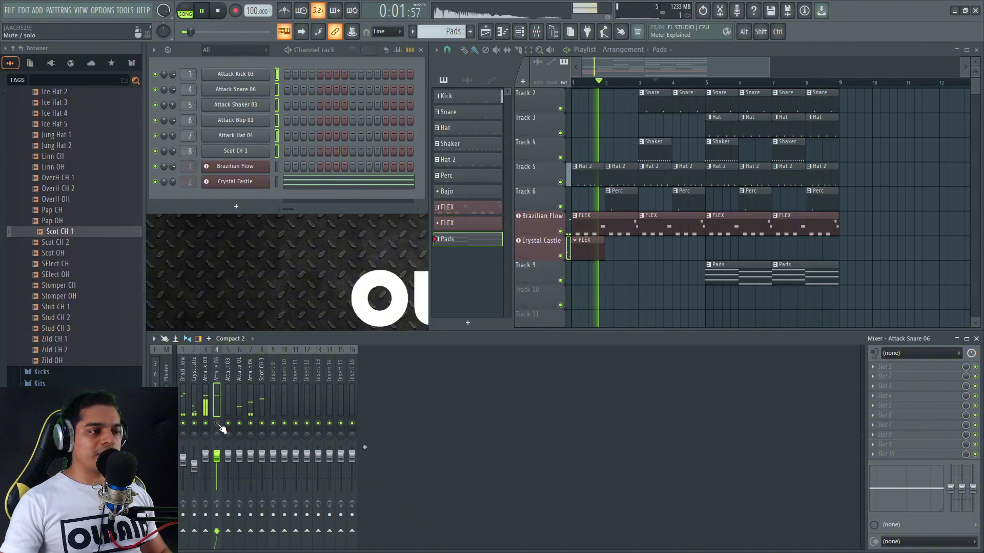
key("space")
key("space")
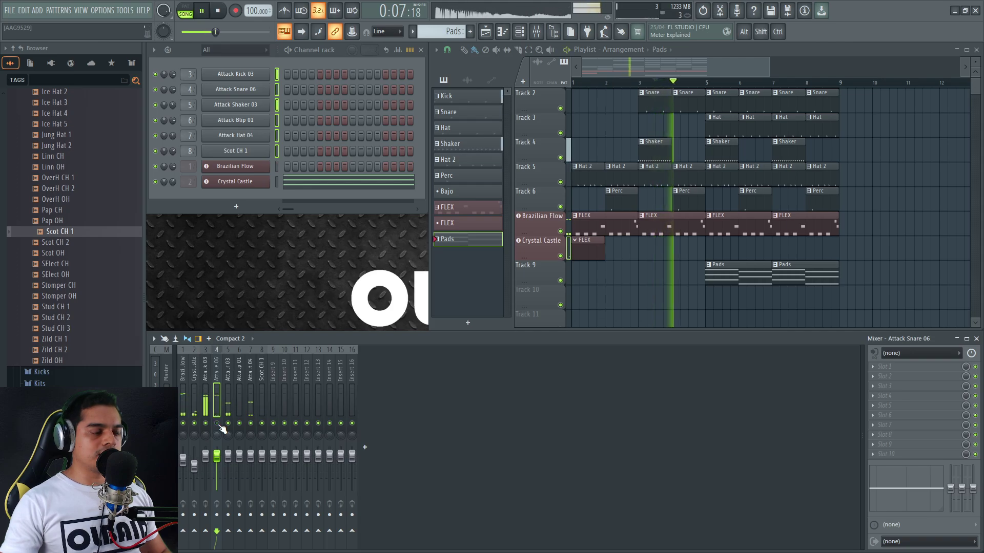
right_click(217, 424)
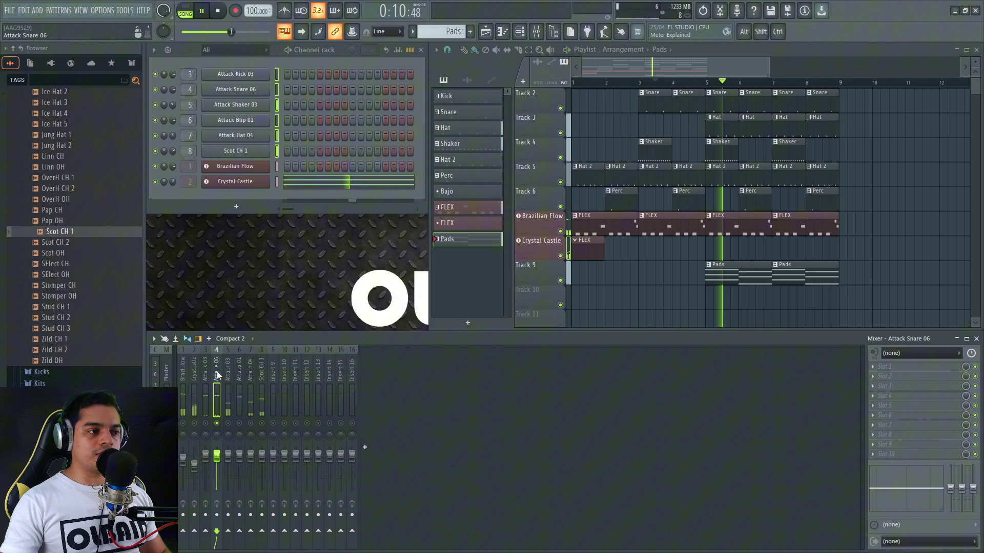
key("space")
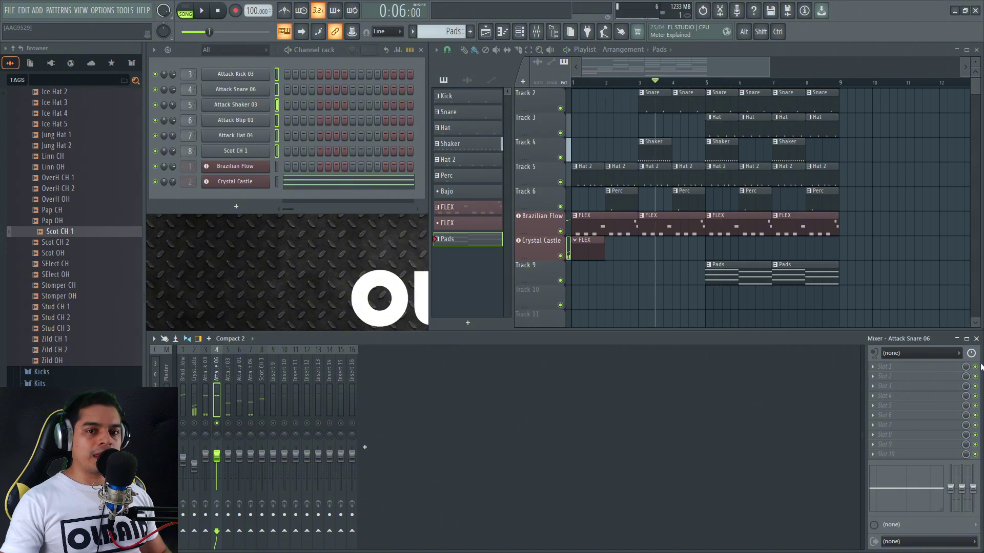
Load Fruity Reeverb 2 into the snare's first effect slot, listen to the reverb and close the plugin window
left_click(887, 368)
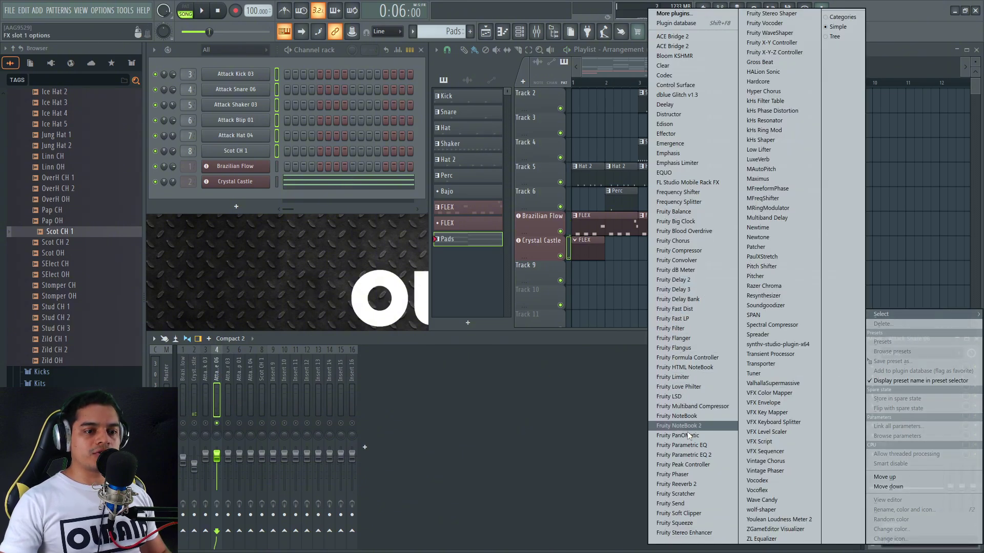
left_click(684, 484)
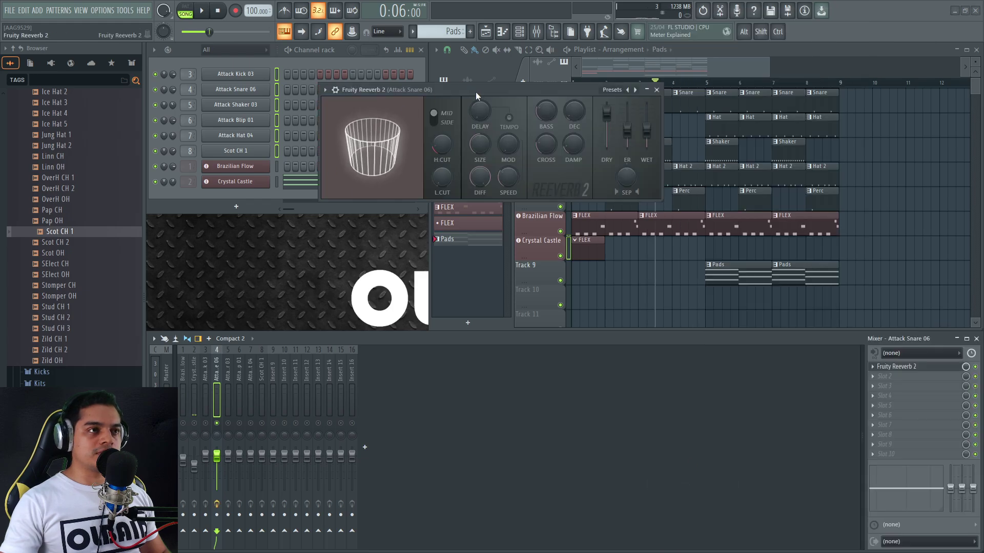
left_click_drag(475, 92, 435, 241)
key("space")
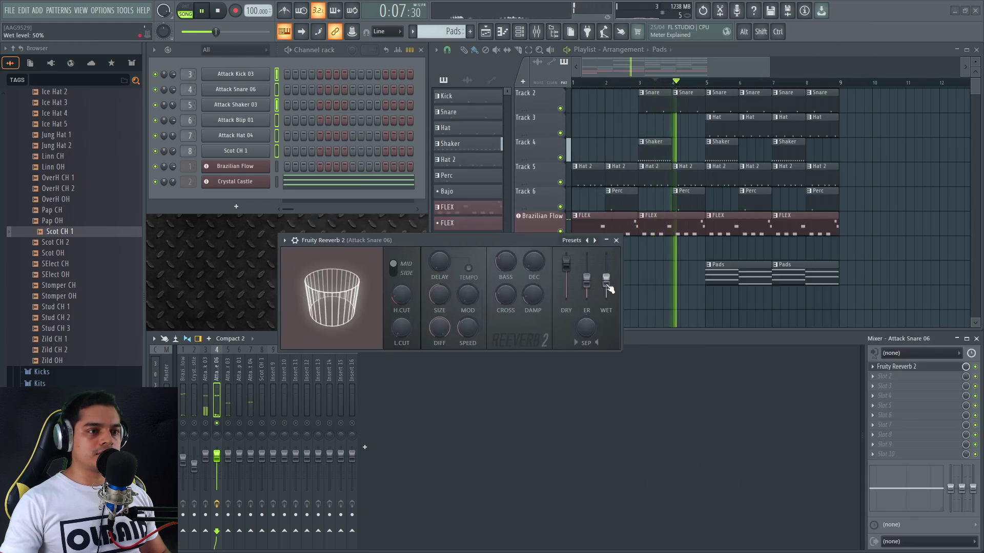
left_click(616, 241)
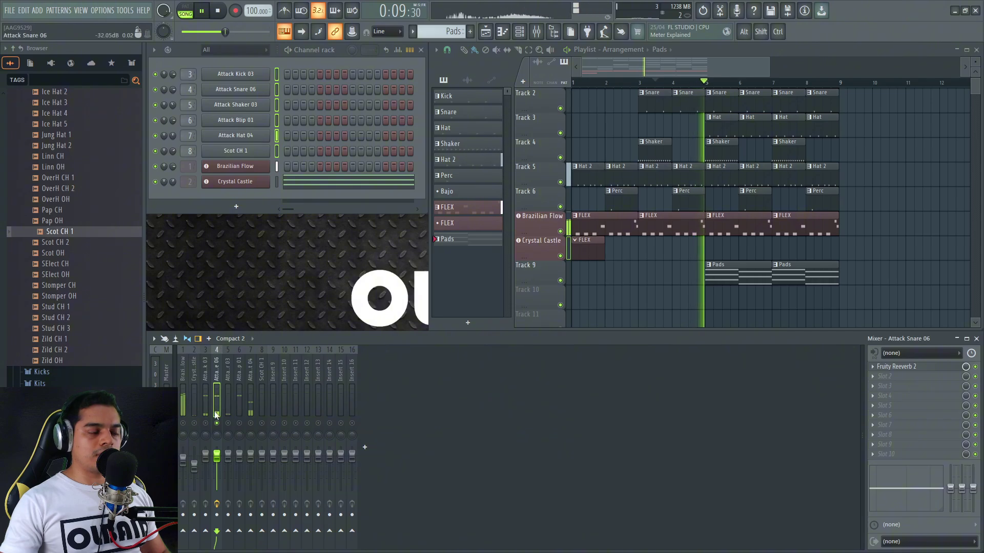
key("space")
Load Fruity Blood Overdrive on the Brazilian Flow mixer track, raising its pre amp to about the midpoint and lowering post gain to about -0.32
left_click(186, 365)
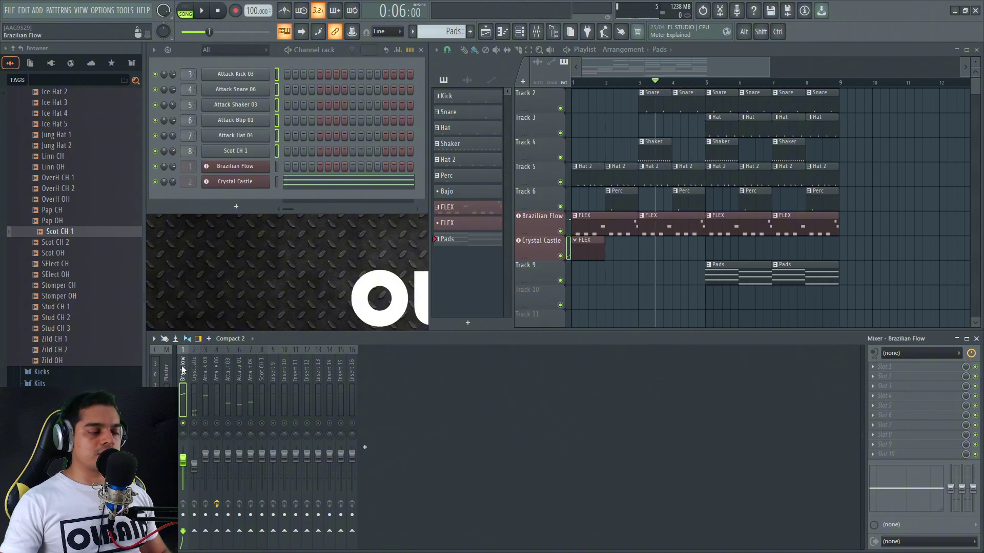
key("space")
left_click(888, 369)
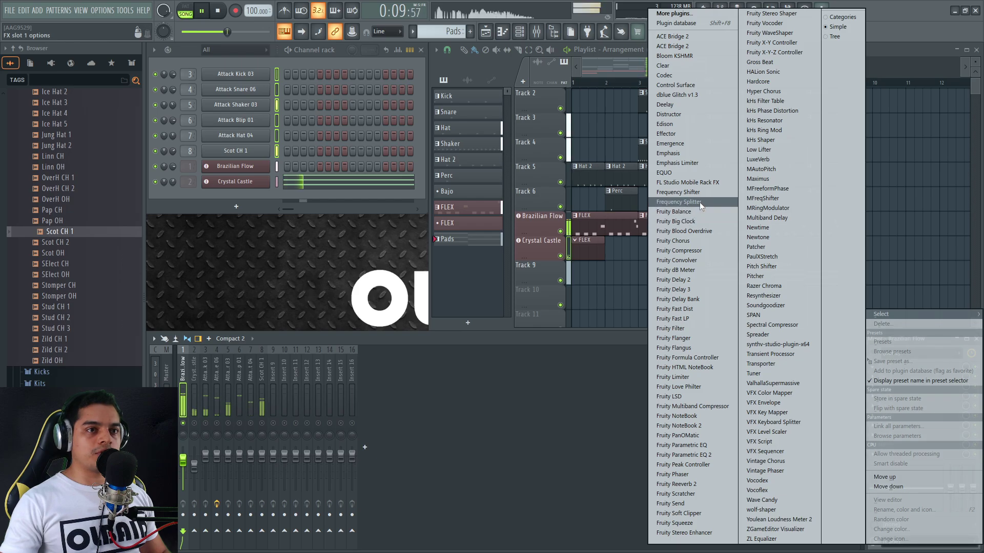
left_click(681, 231)
left_click_drag(440, 315, 440, 282)
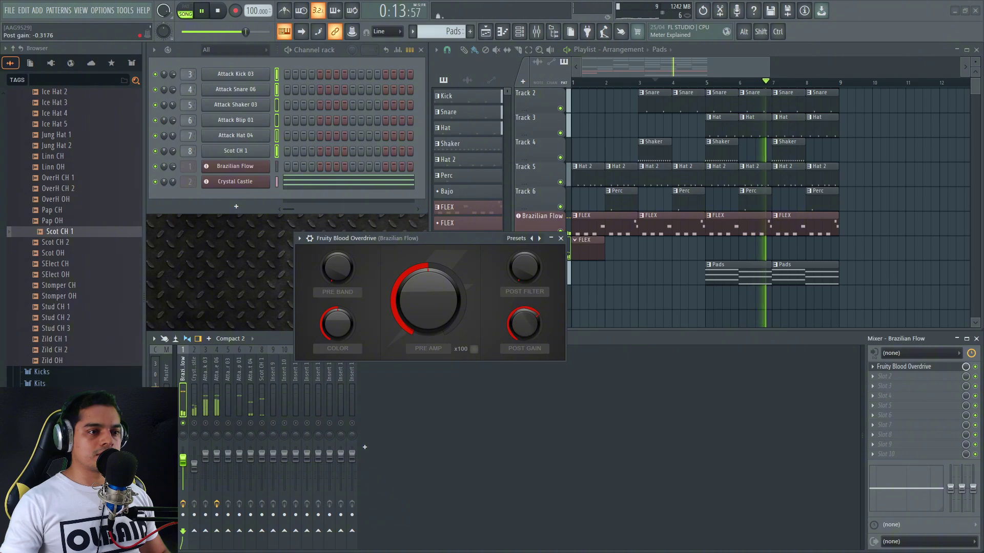
key("space")
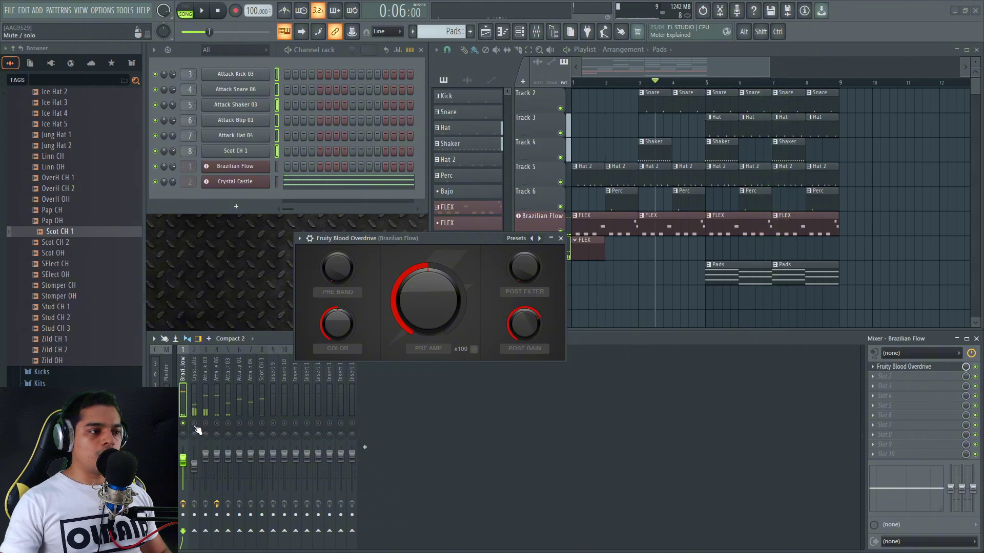
Solo the Crystal Castle mixer track during playback and load Fruity Parametric EQ 2 into its first effect slot
left_click(197, 367)
key("space")
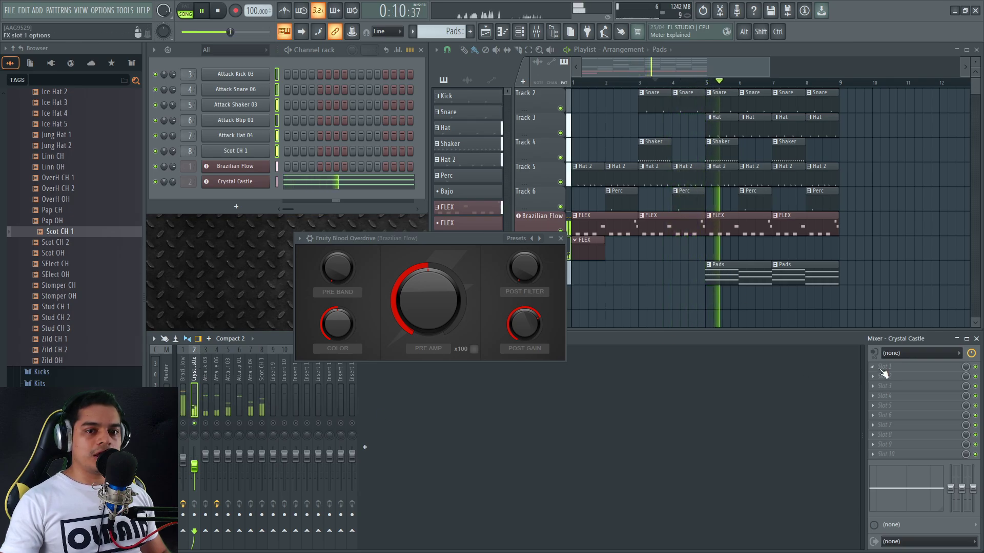
left_click(882, 368)
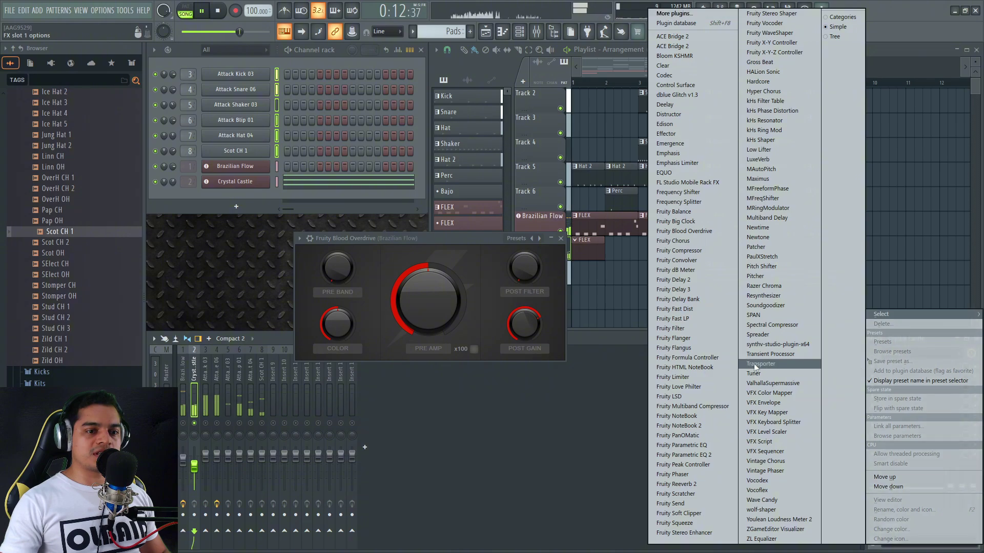
left_click(699, 455)
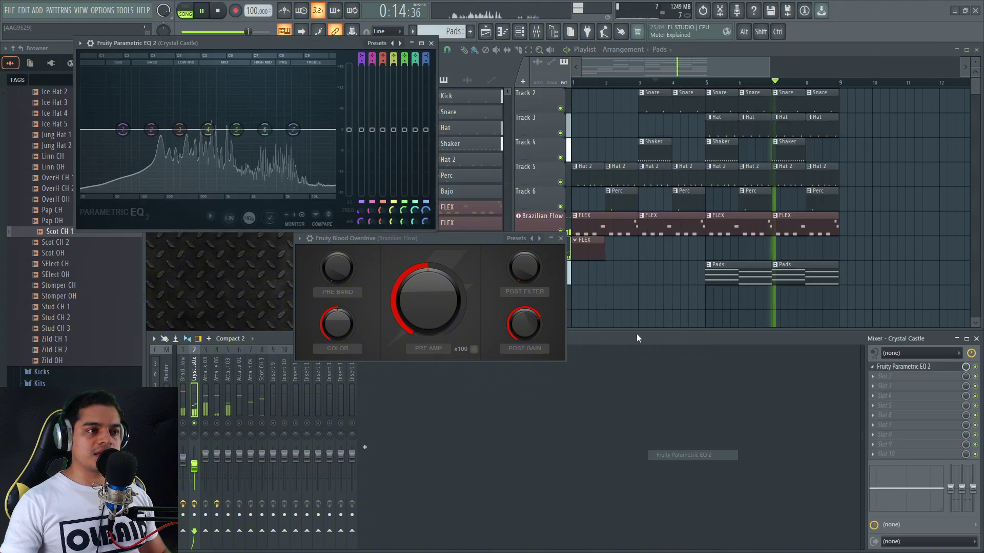
Cut EQ band 3 and boost bands 5, 6 and 7 on Crystal Castle, then close the open plugin windows
left_click(562, 240)
left_click_drag(329, 61, 561, 236)
left_click_drag(412, 306, 425, 317)
mouse_move(496, 305)
left_mouse_down()
mouse_move(501, 274)
mouse_move(500, 291)
left_mouse_up()
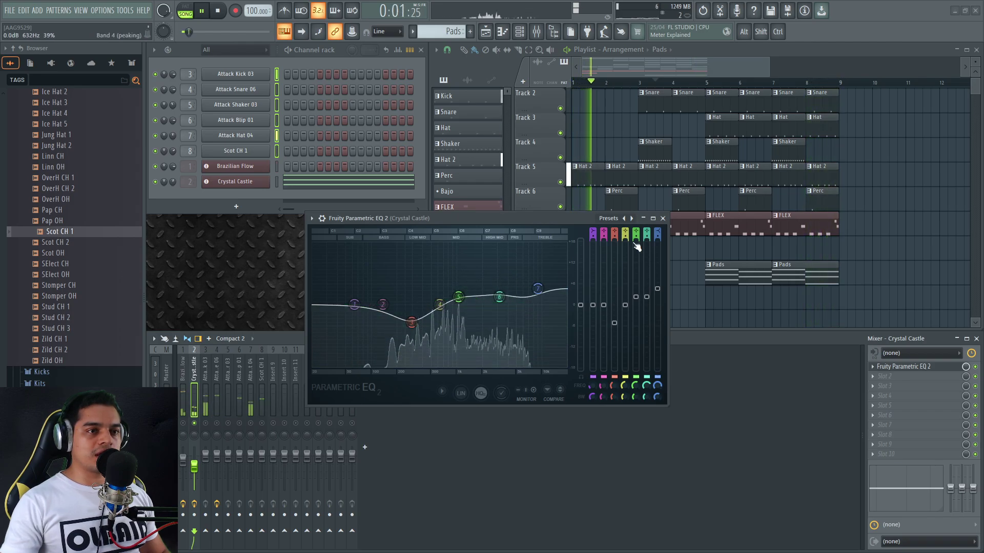
left_click(662, 218)
key("space")
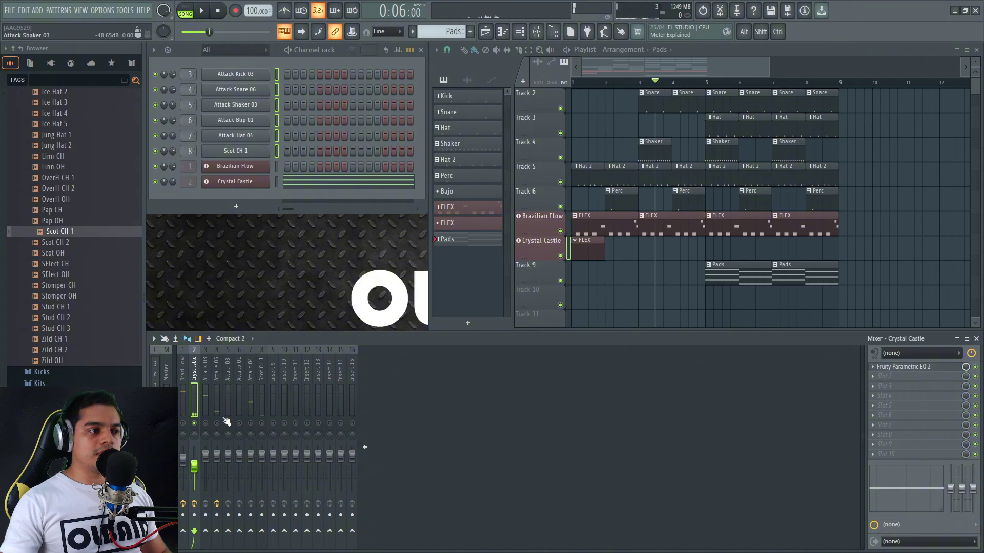
Unsolo the Crystal Castle mixer track to hear the full arrangement with all tracks, and stop playback
left_click(195, 424, "ctrl")
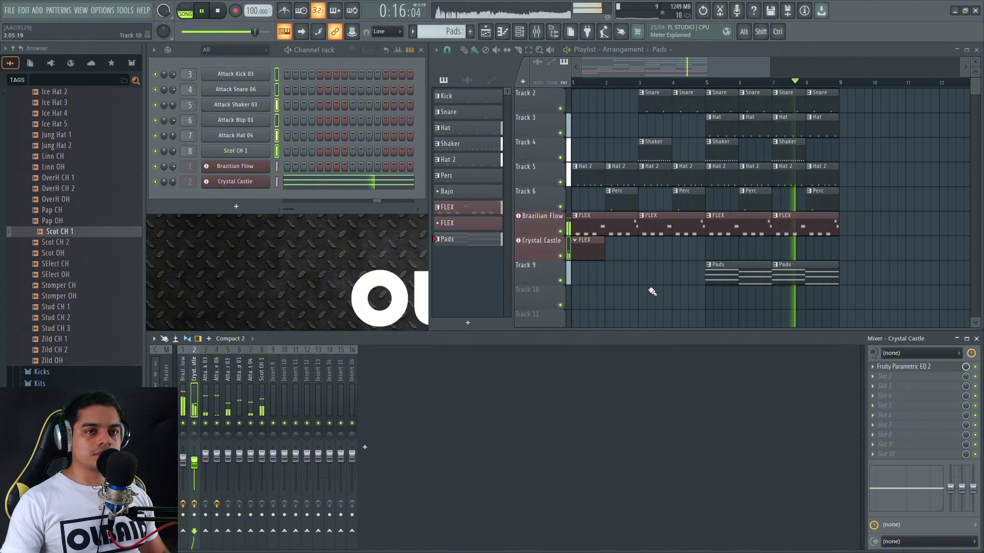
left_click(218, 10)
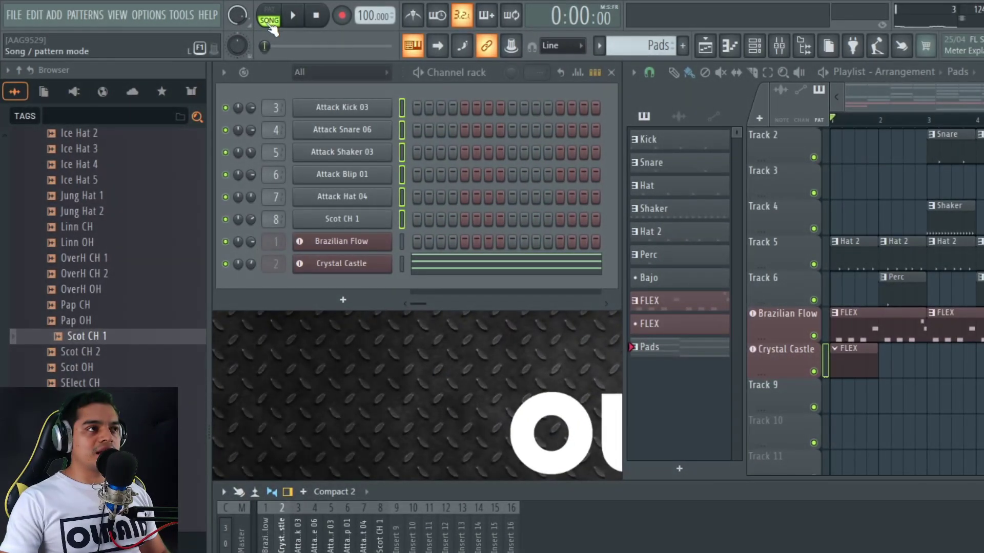
Set up an MP3 export of the song to the Escritorio folder under the file name "P^rimer track"
left_click(14, 17)
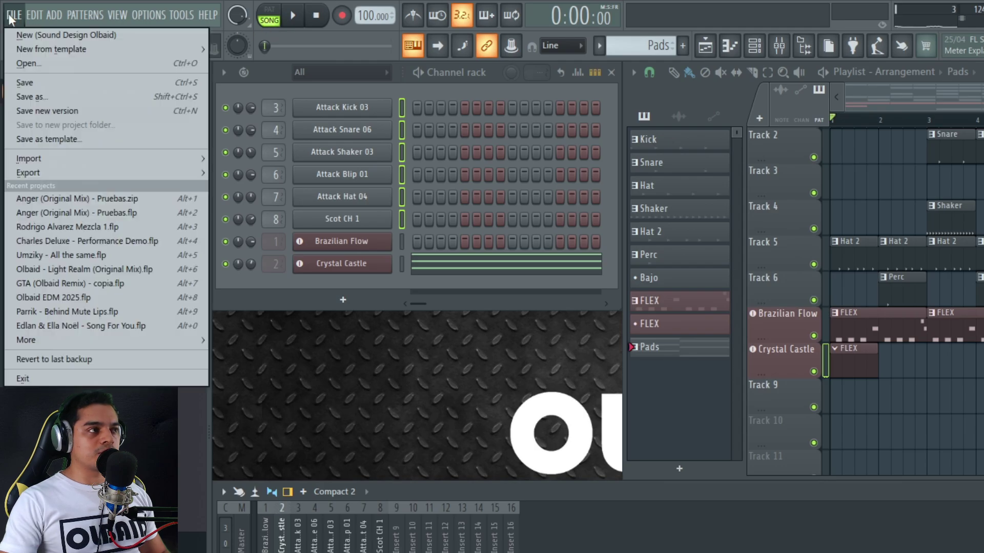
mouse_move(101, 170)
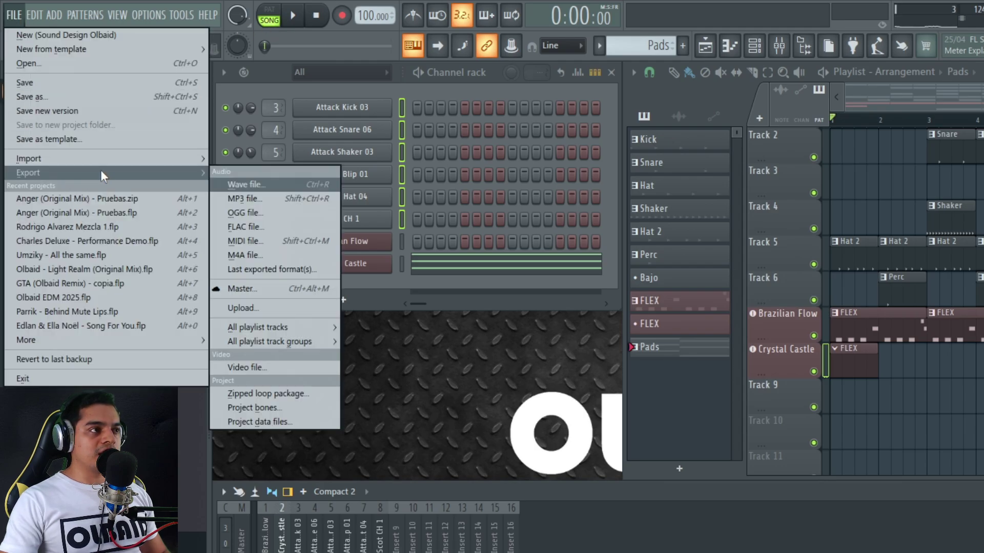
left_click(267, 200)
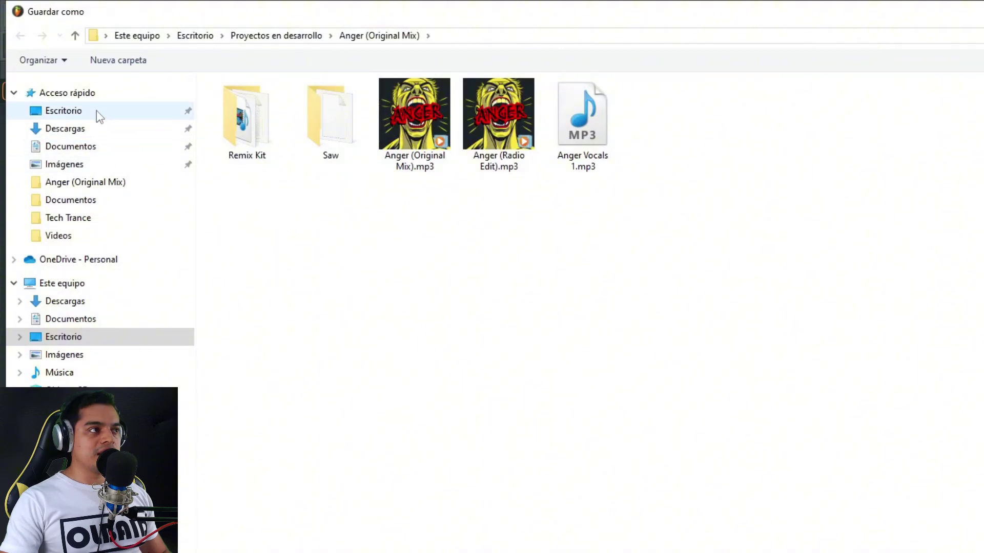
left_click(97, 118)
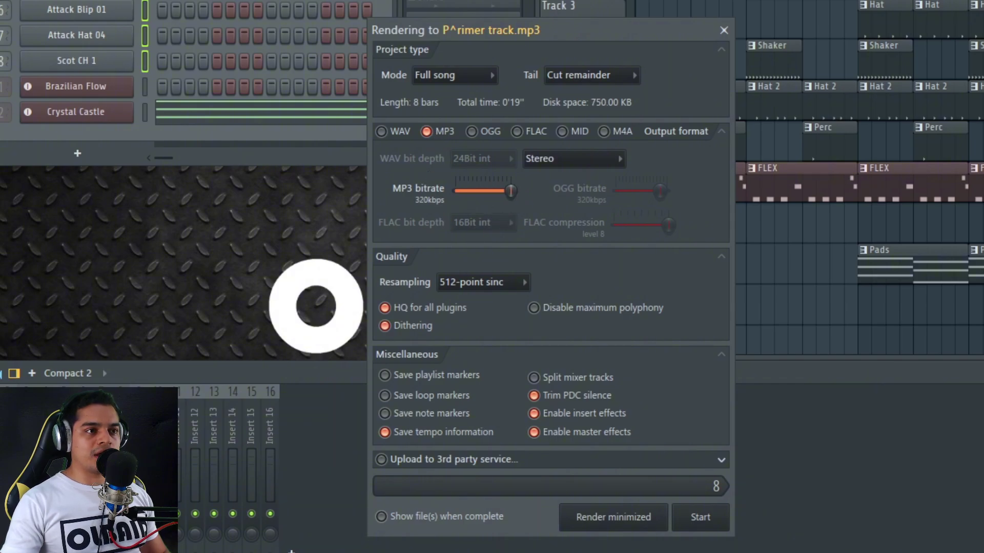
Render the MP3 with 512-point sinc resampling and play the exported "P^rimer track" in Windows Media Player
left_click(490, 290)
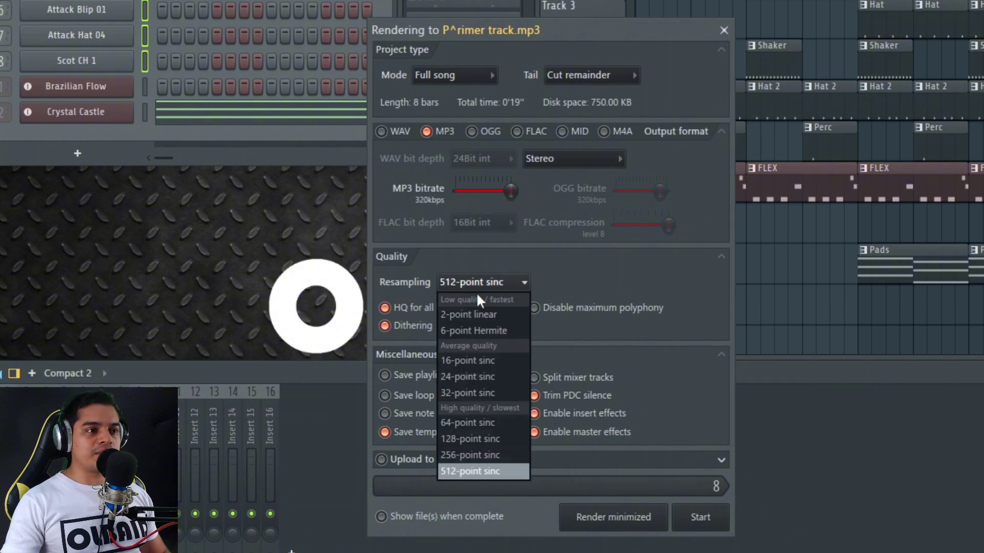
left_click(468, 472)
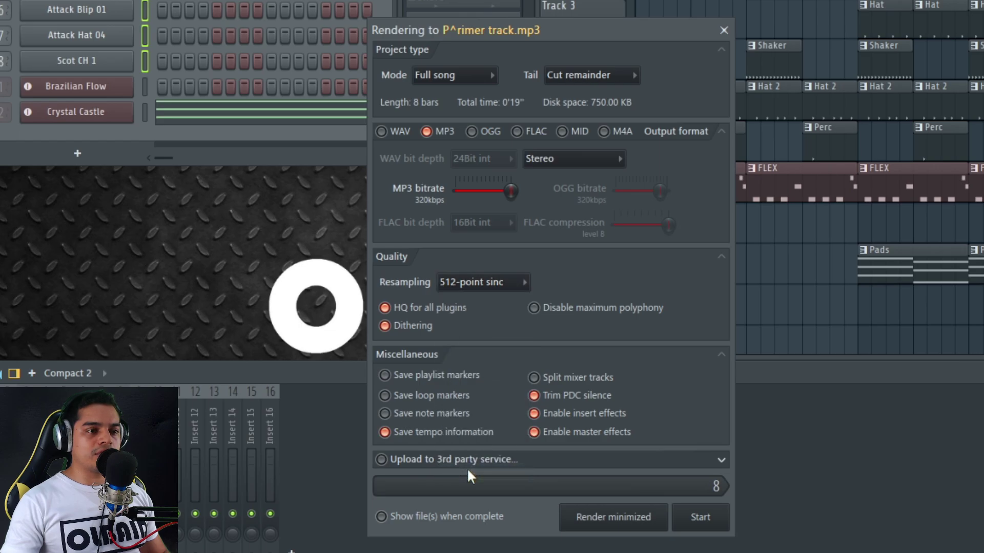
left_click(713, 520)
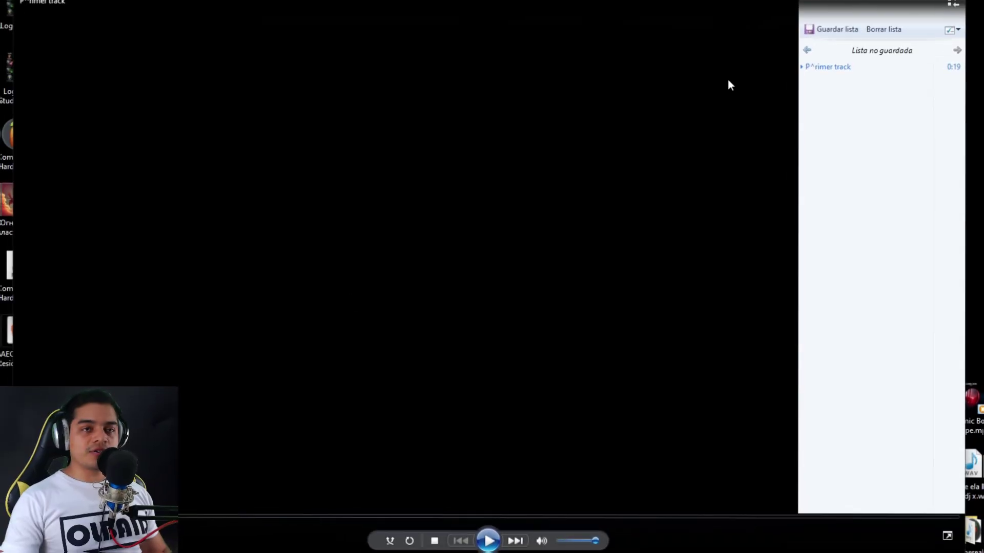
left_click(490, 543)
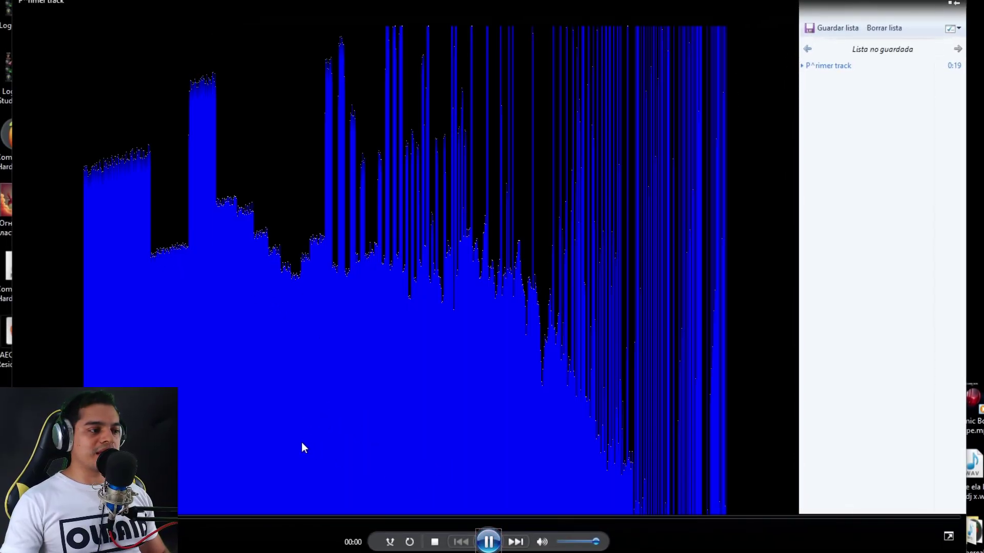